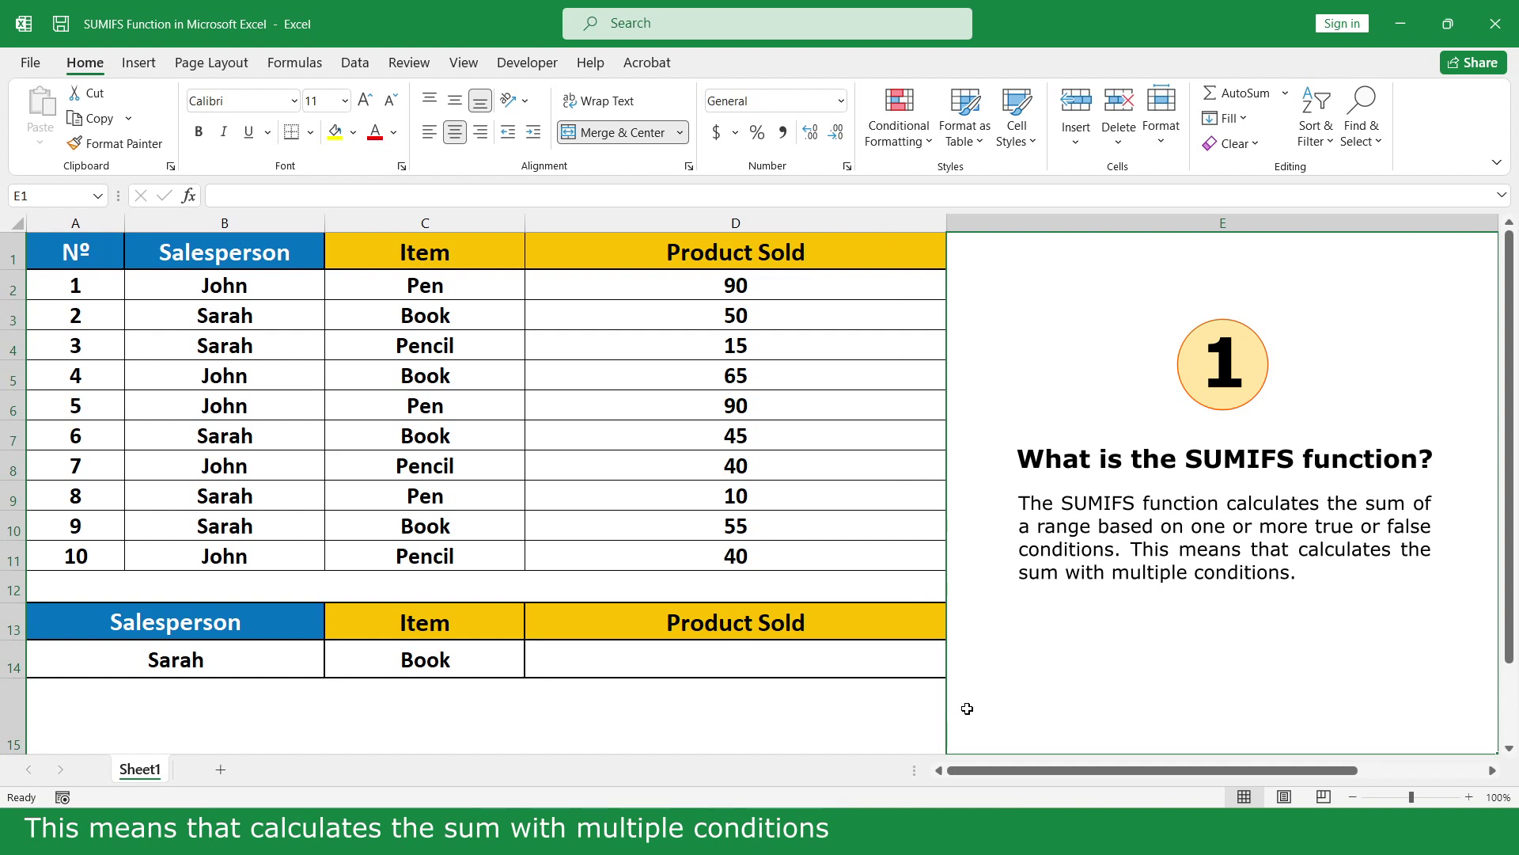
Start a SUMIFS formula in D14 summing D2:D11, with B2:B11 as the first criteria range
click(871, 660)
text(=s)
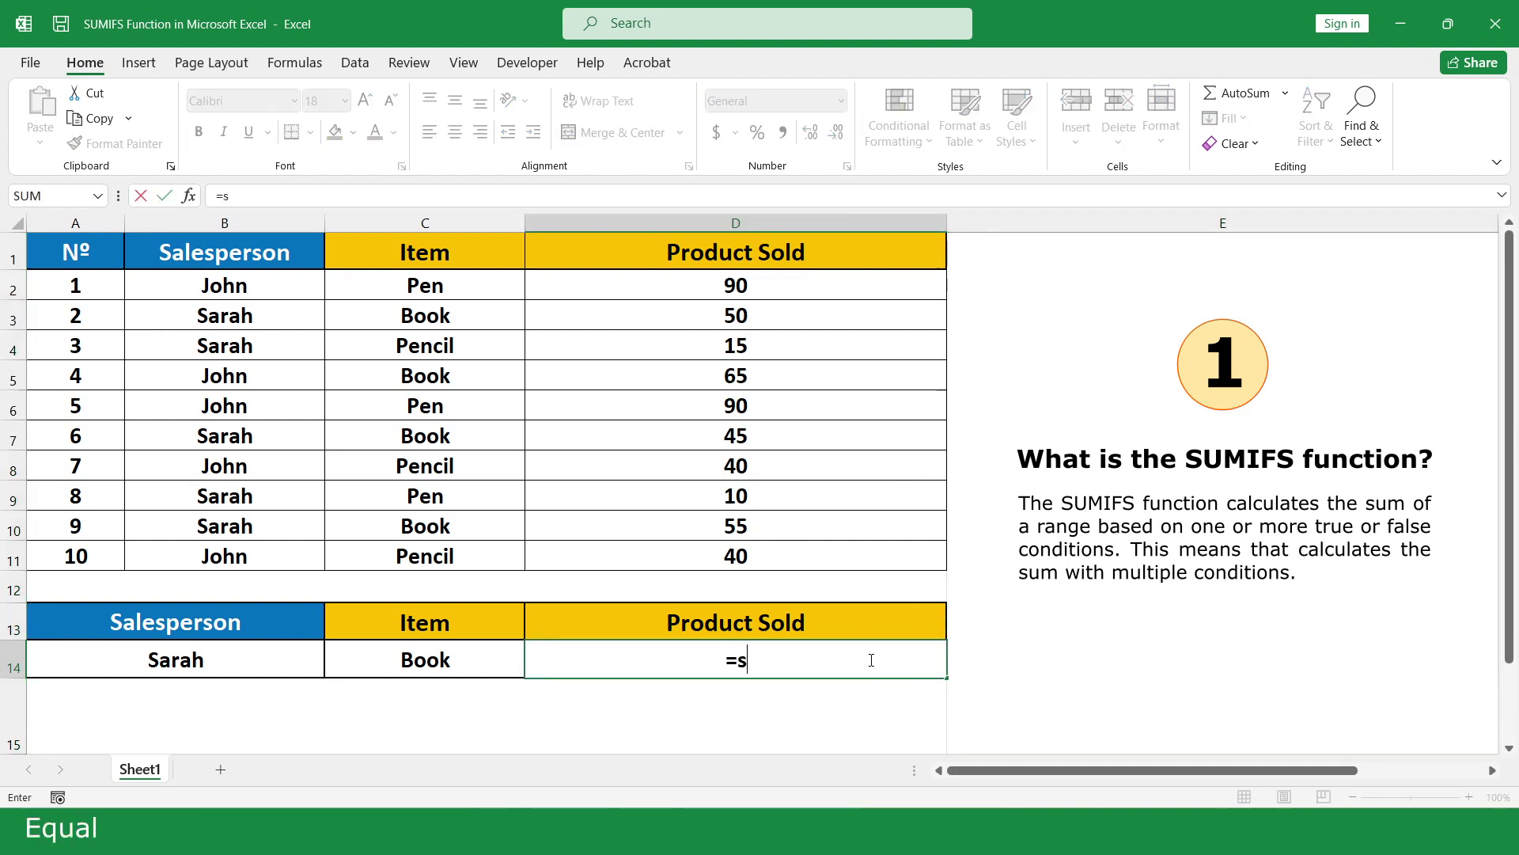
text(u)
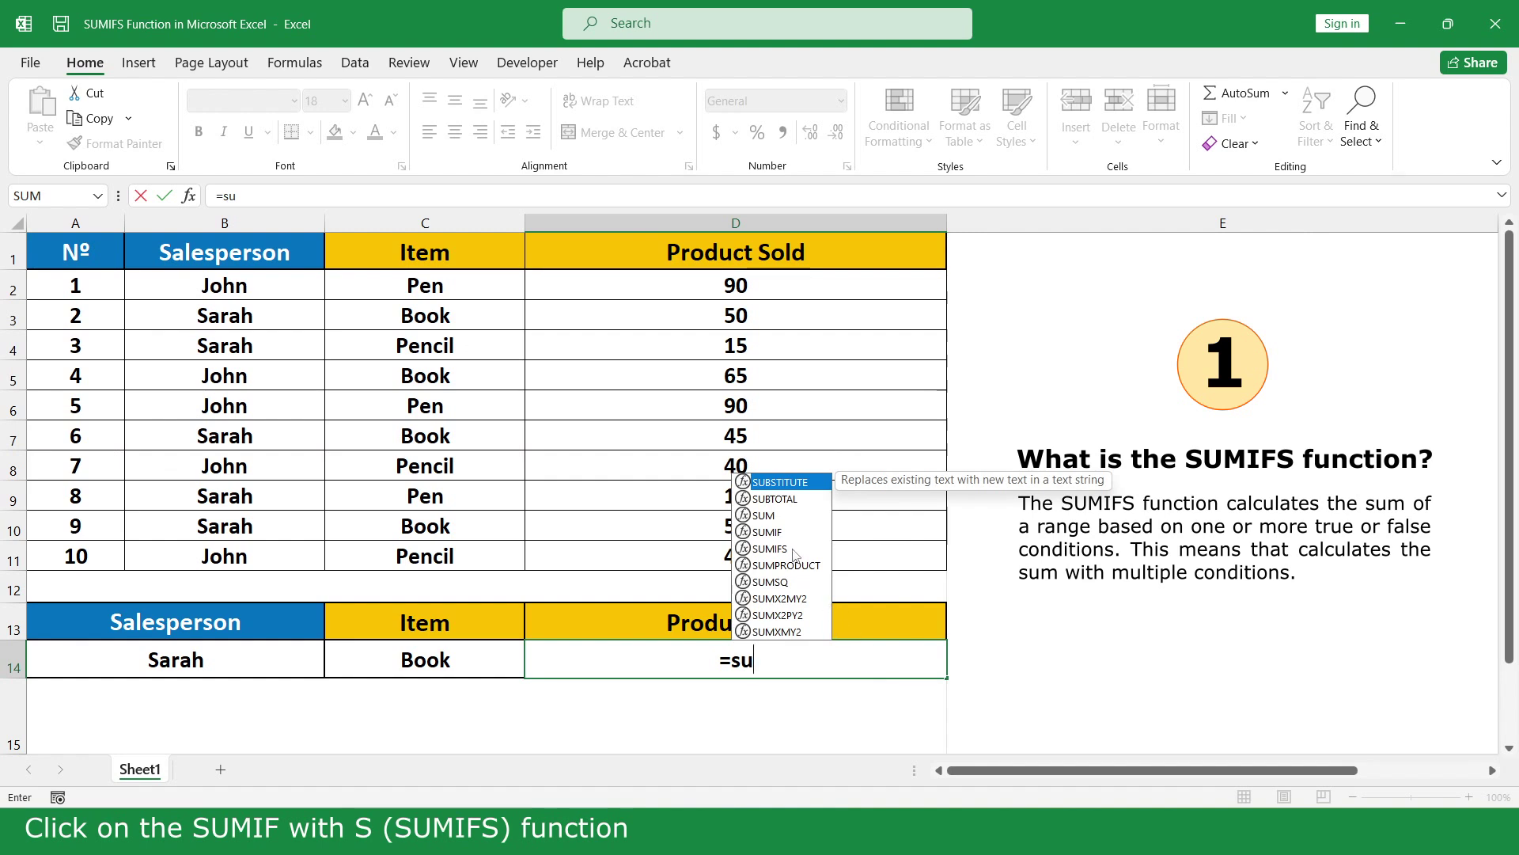
double_click(785, 549)
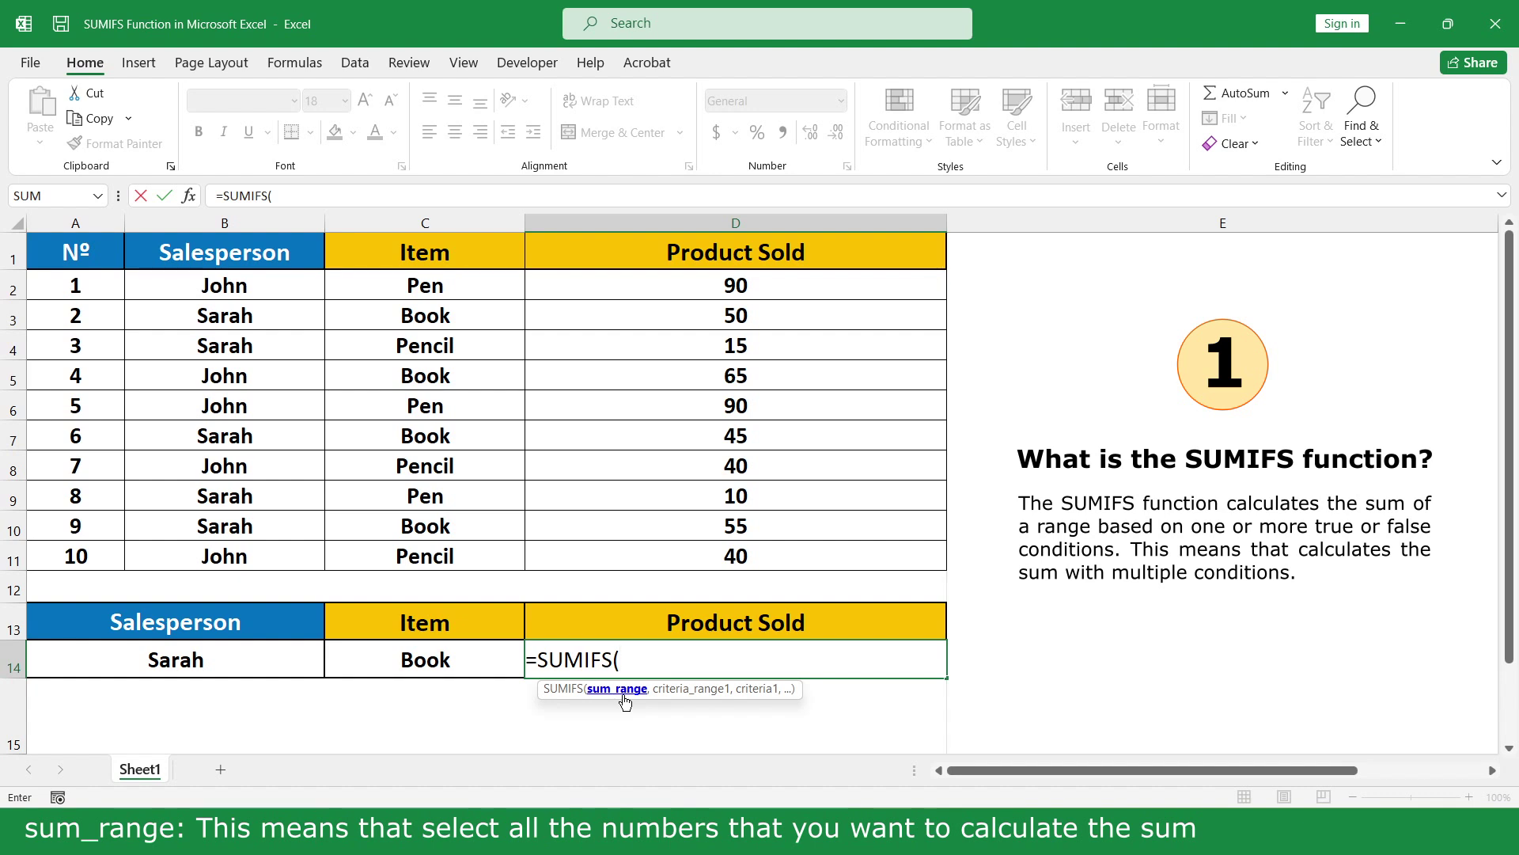
drag(773, 285, 768, 554)
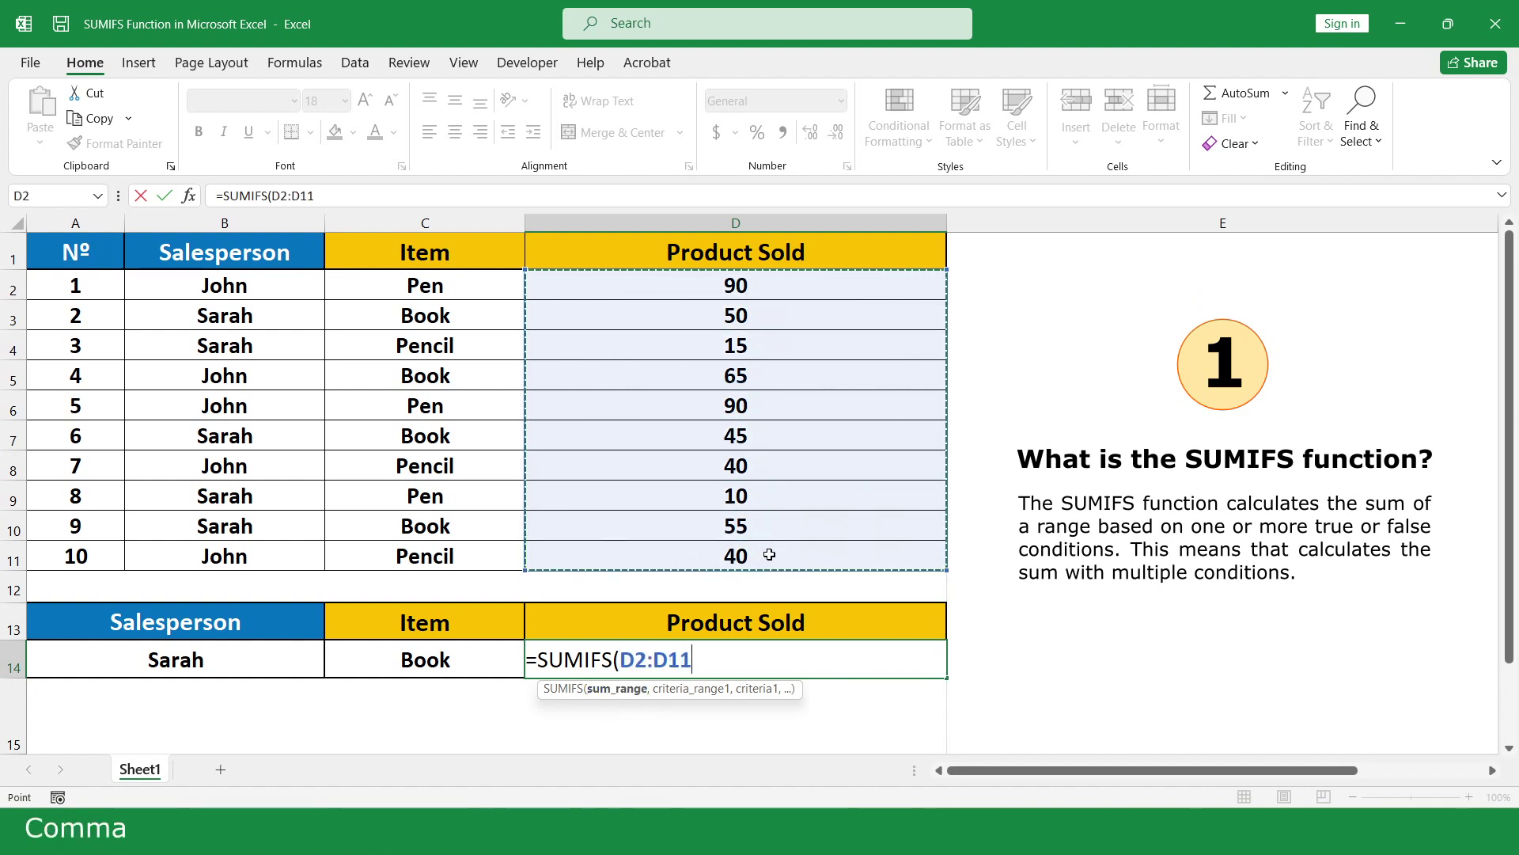
text(,)
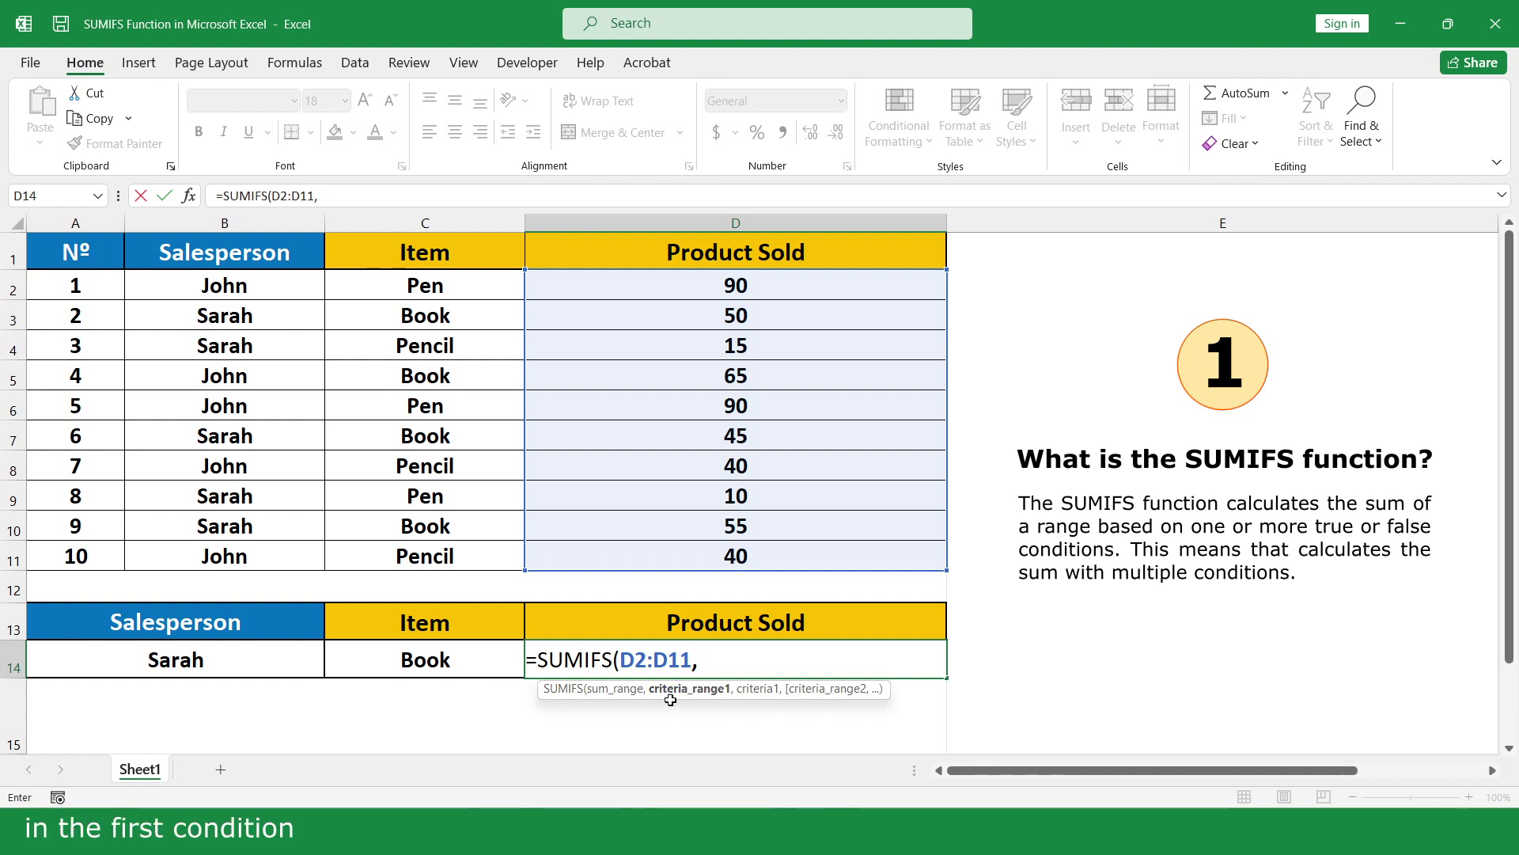
drag(264, 286, 266, 557)
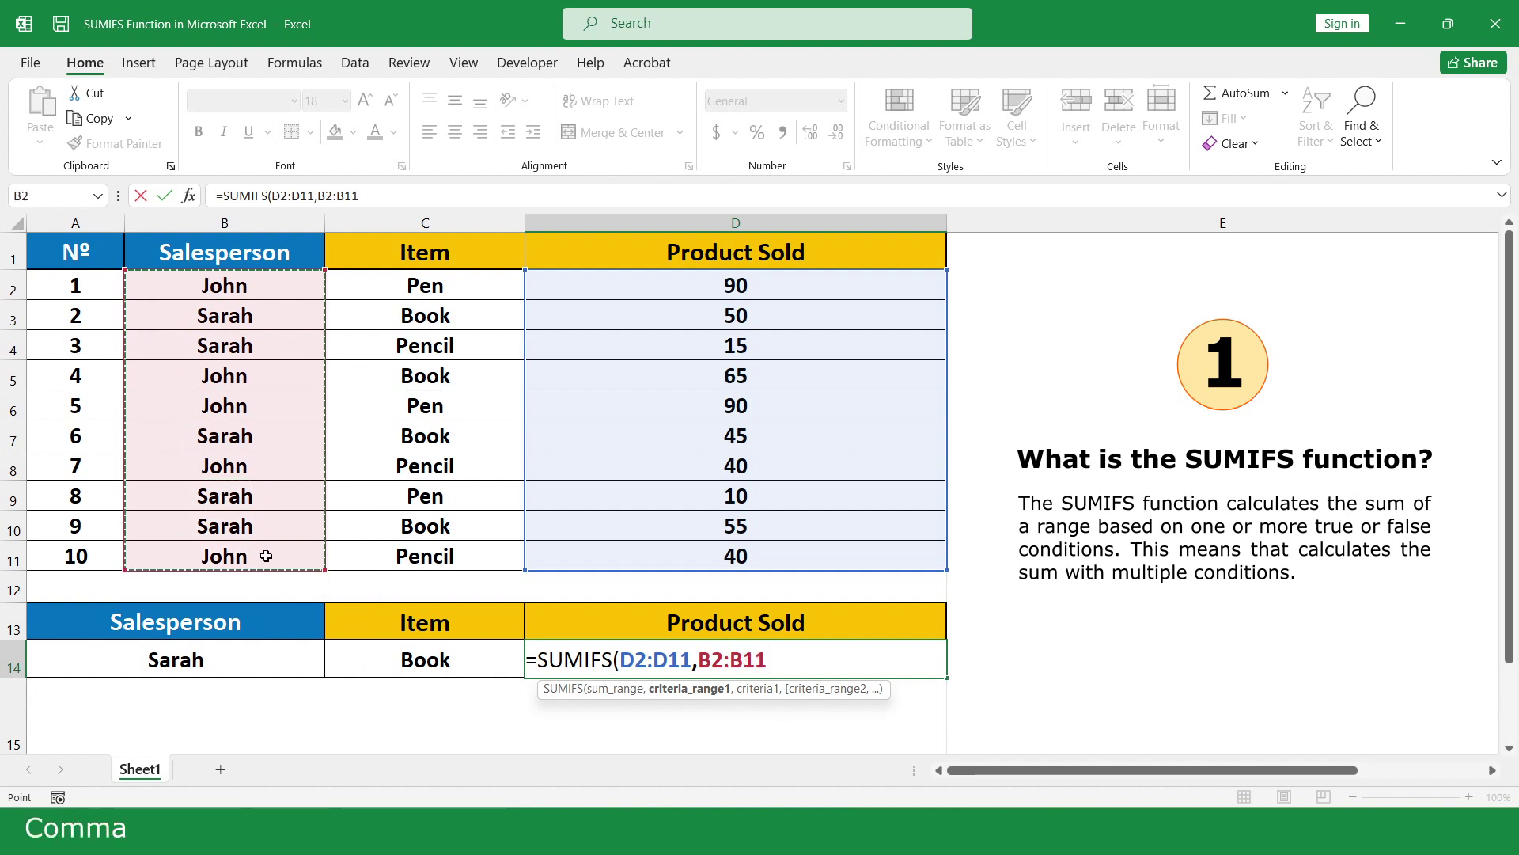
text(,)
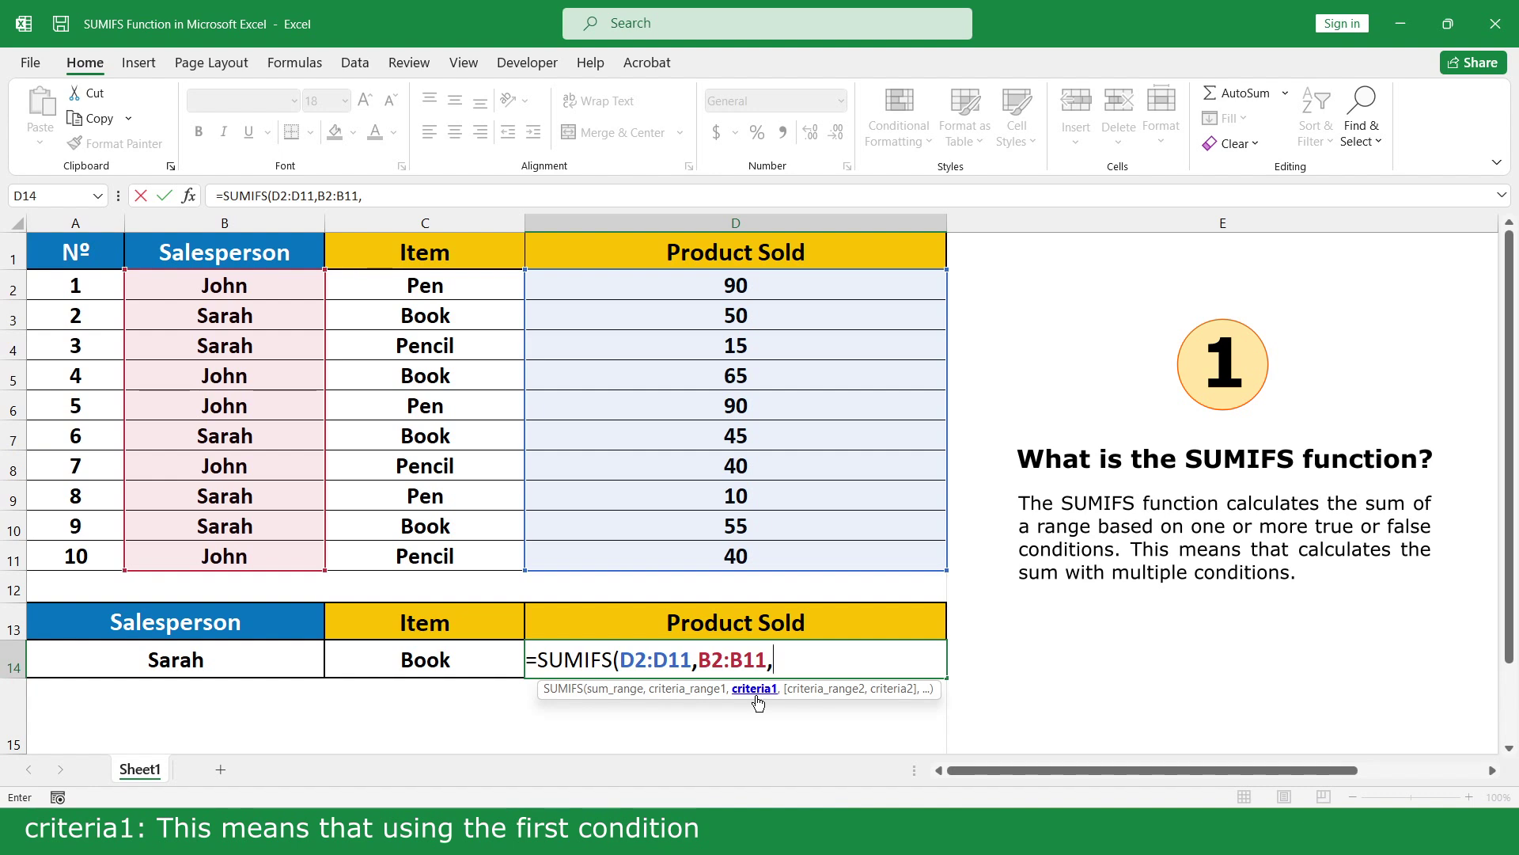
Complete it with criteria A14, C2:C11 and C14, giving =SUMIFS(D2:D11,B2:B11,A14,C2:C11,C14)
click(214, 662)
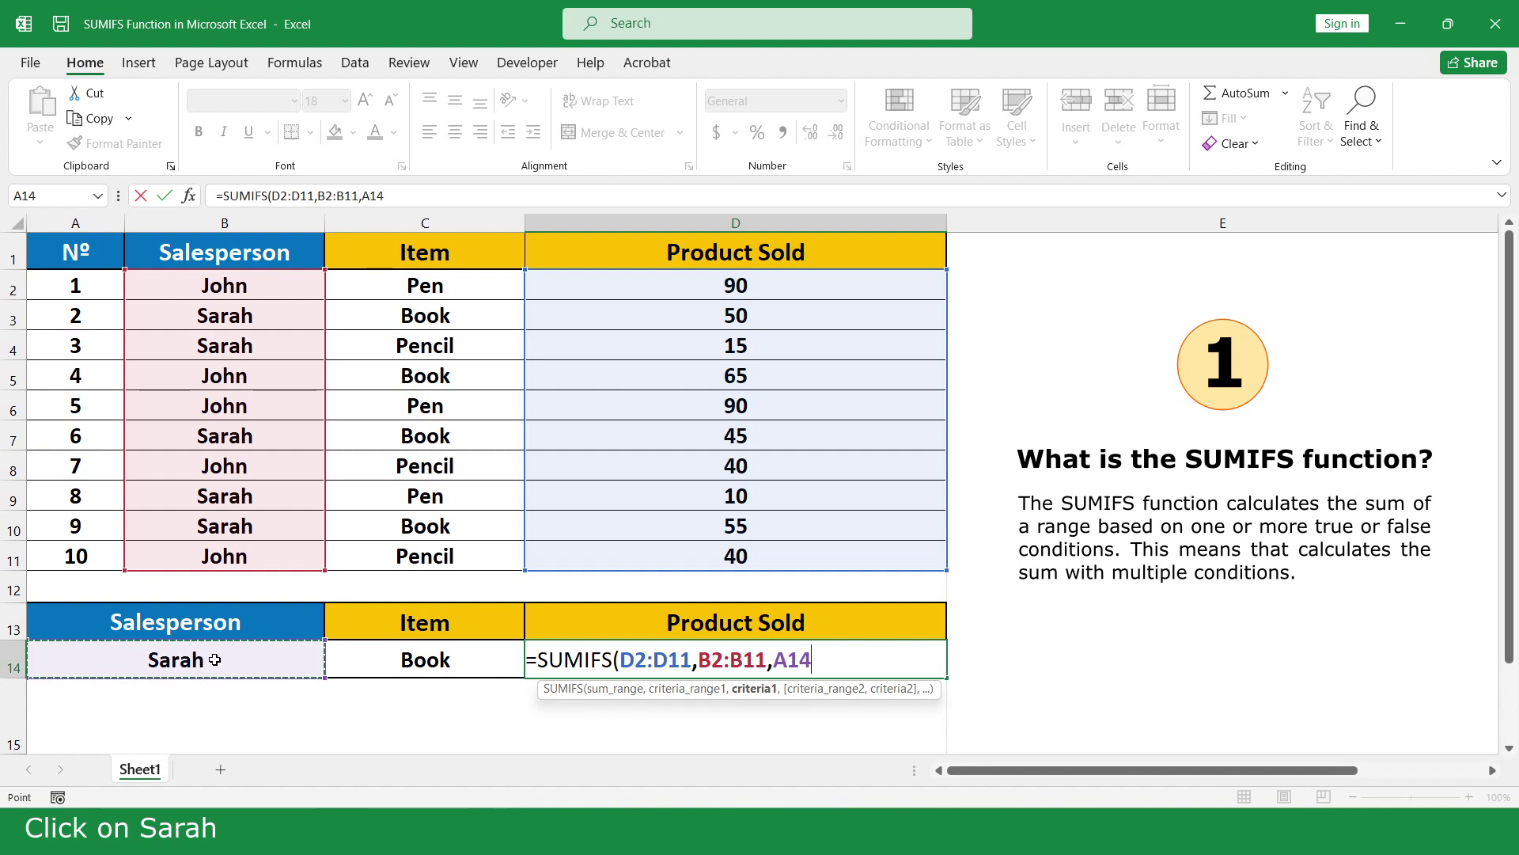
text(,)
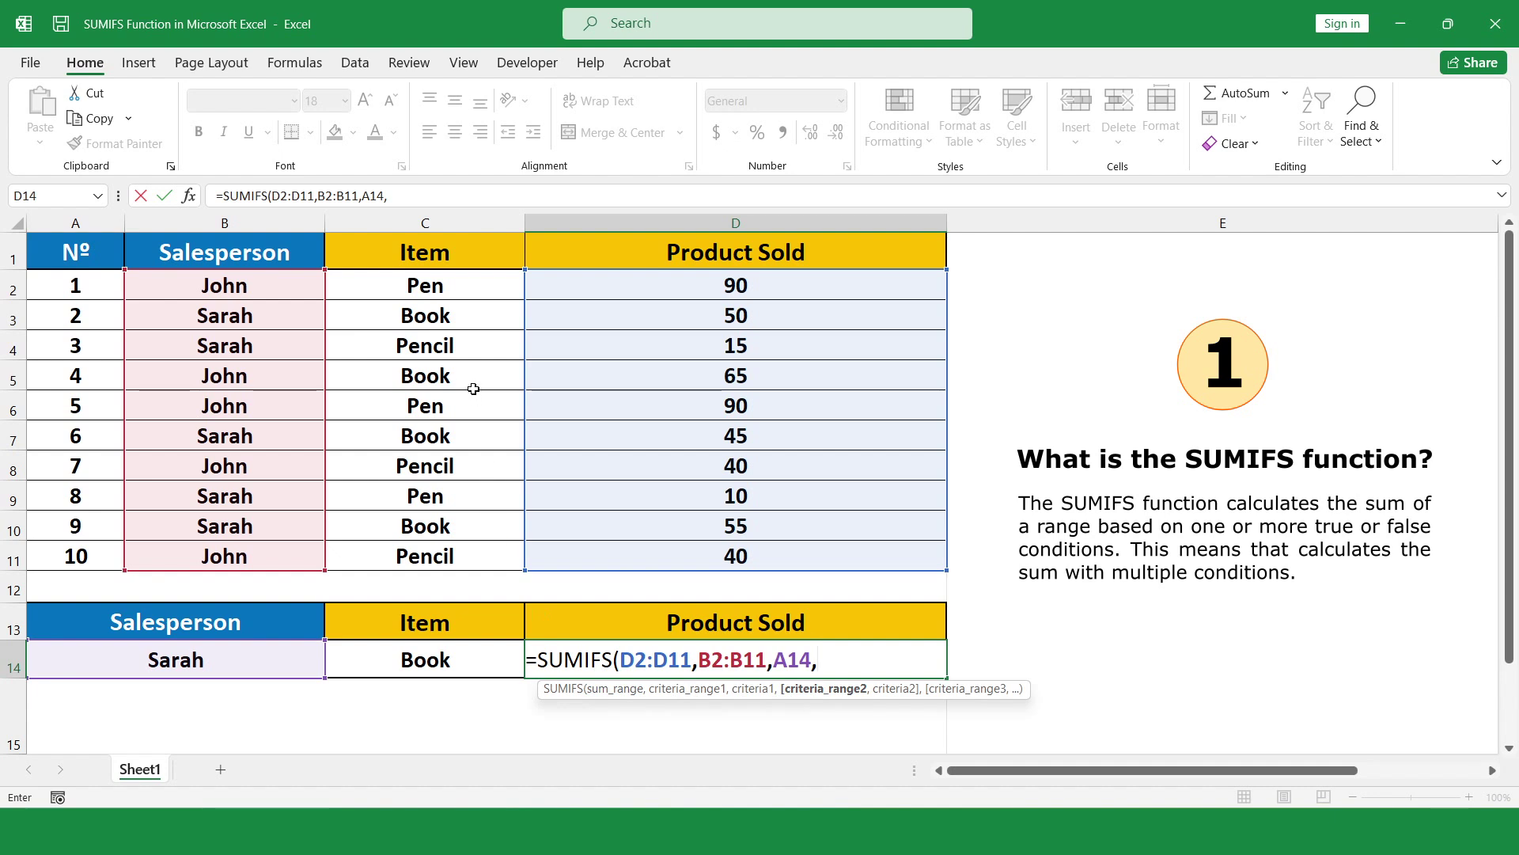
drag(466, 289, 465, 554)
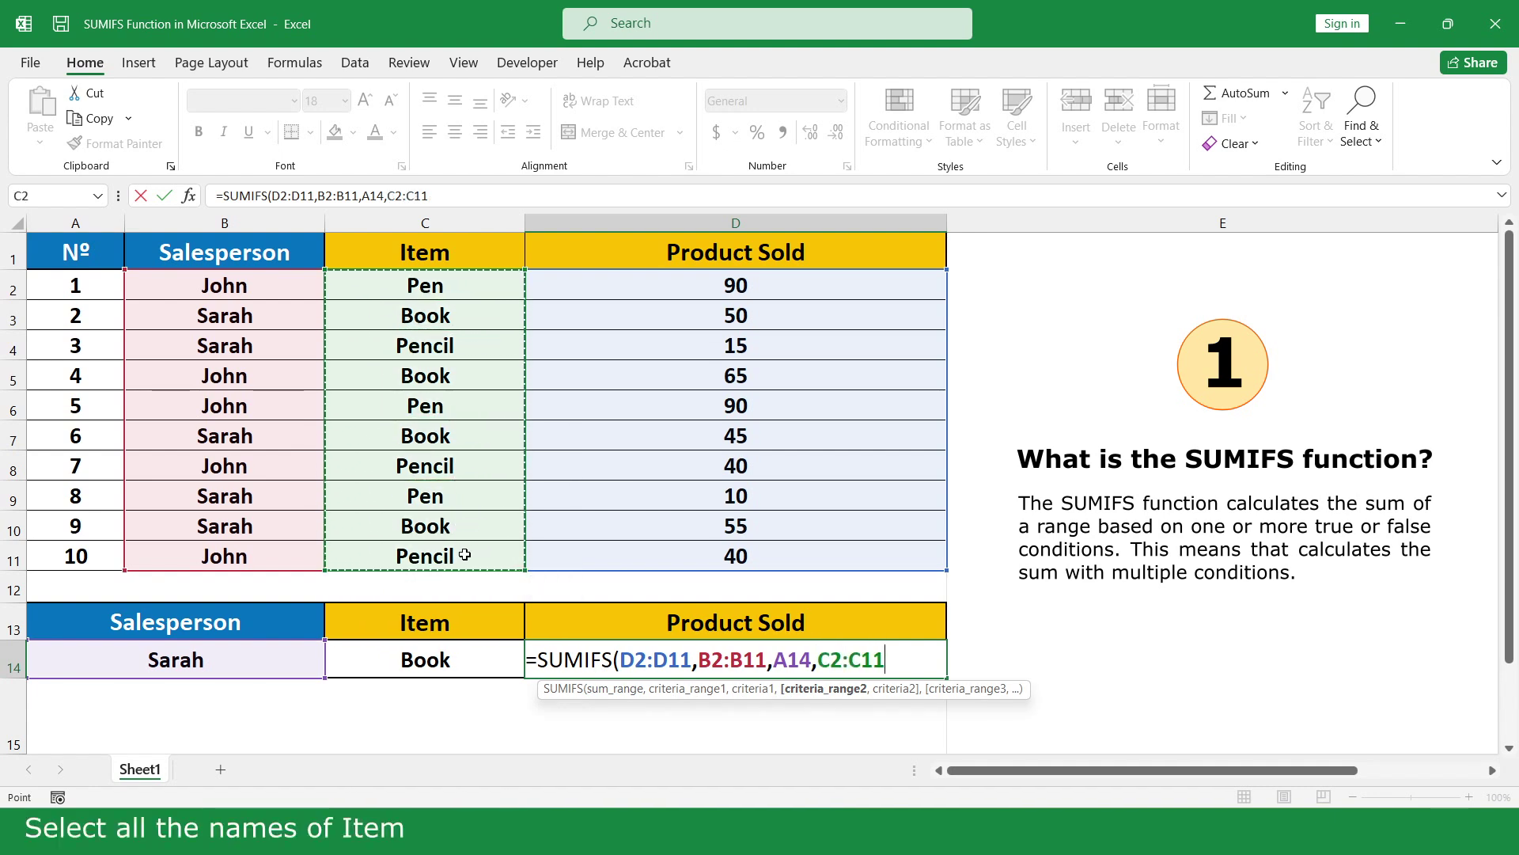
text(,)
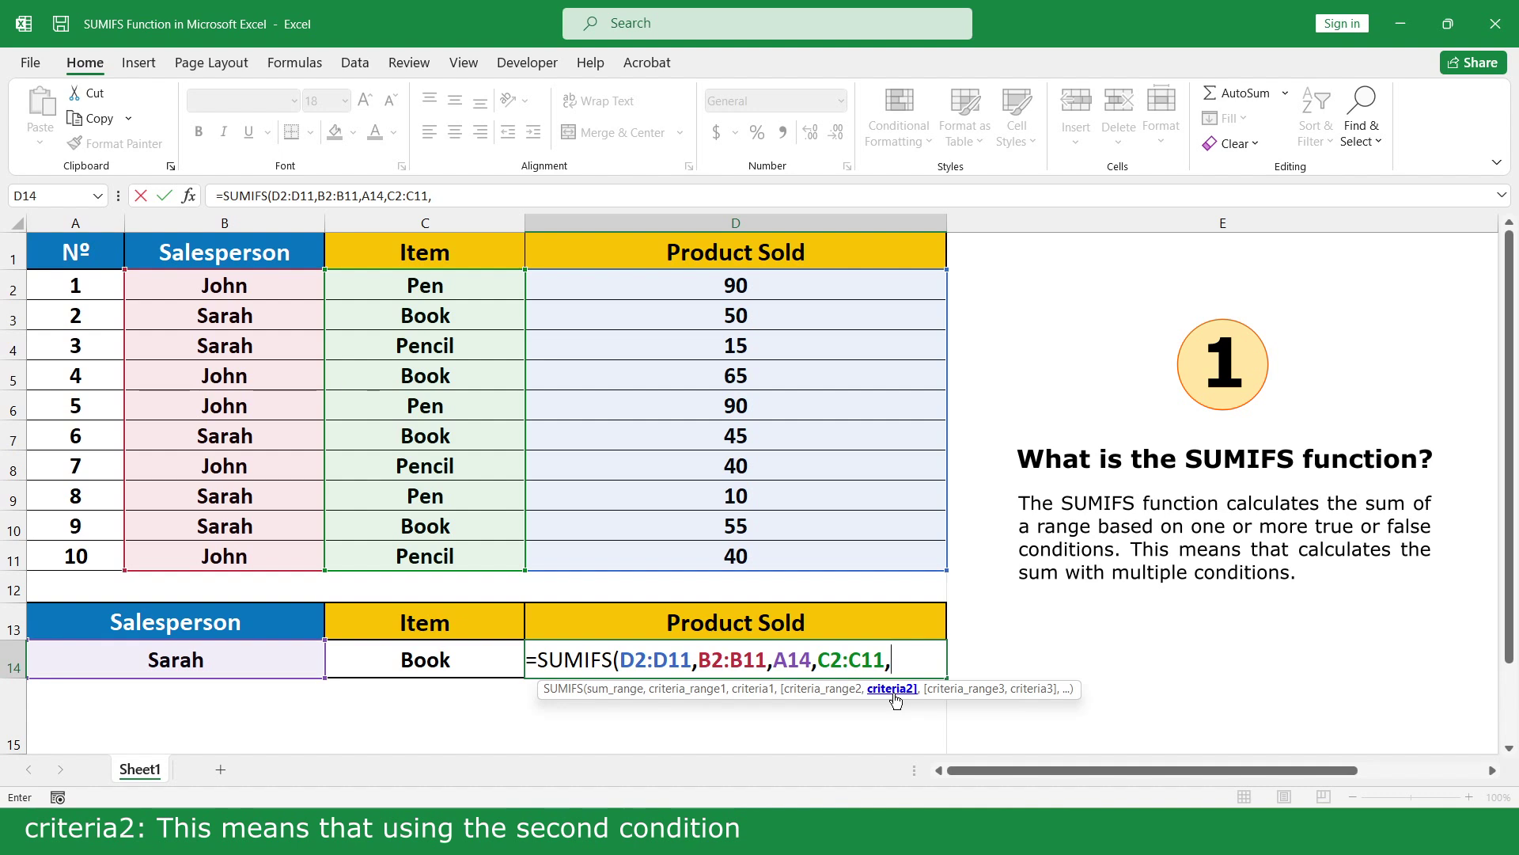
click(457, 662)
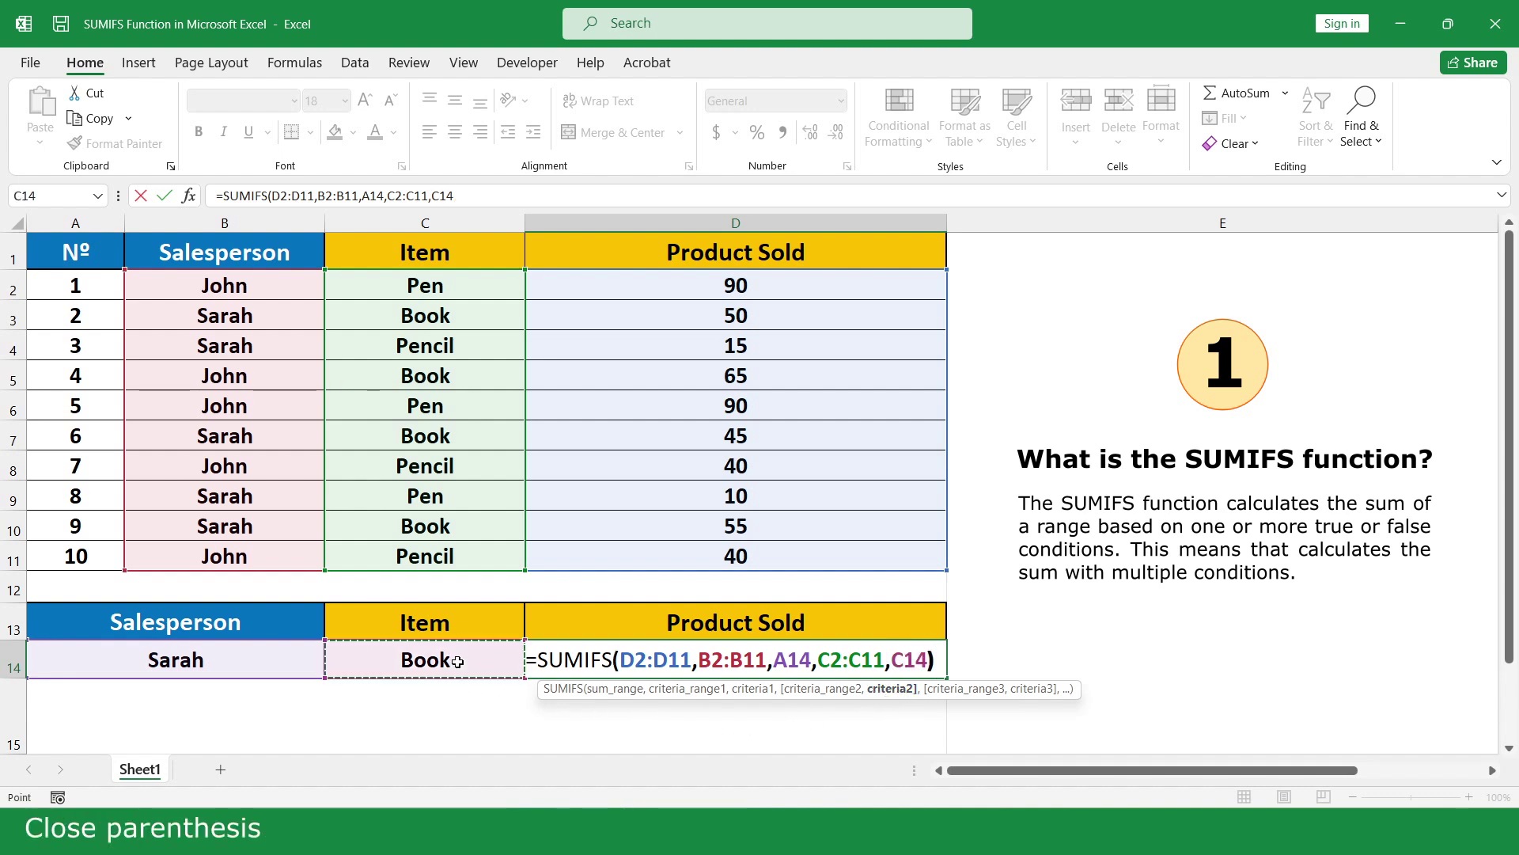
text())
key(Return)
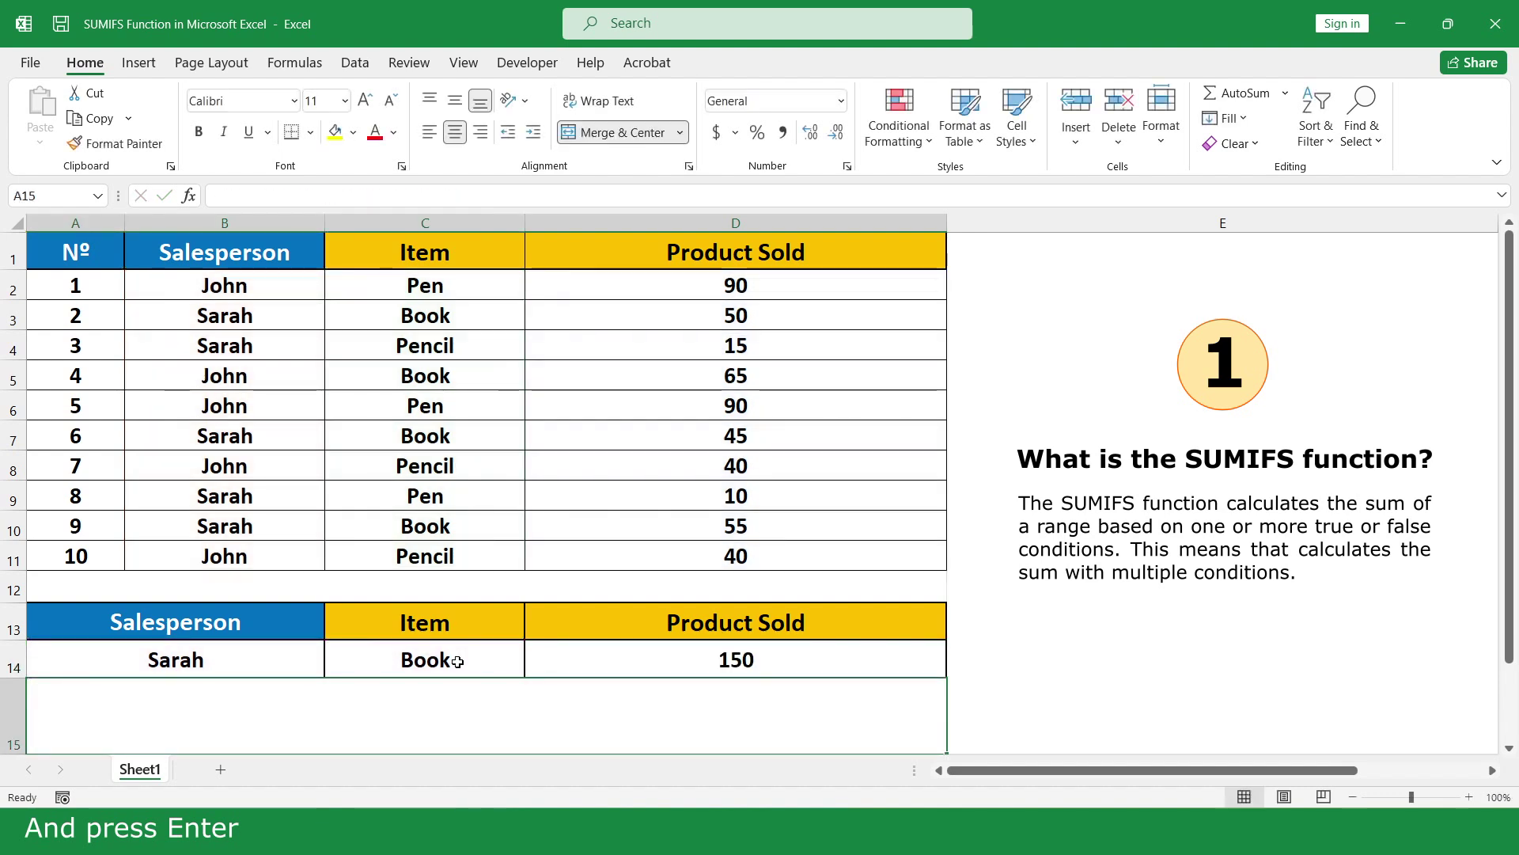
Change the salesperson in A14 to John
click(229, 670)
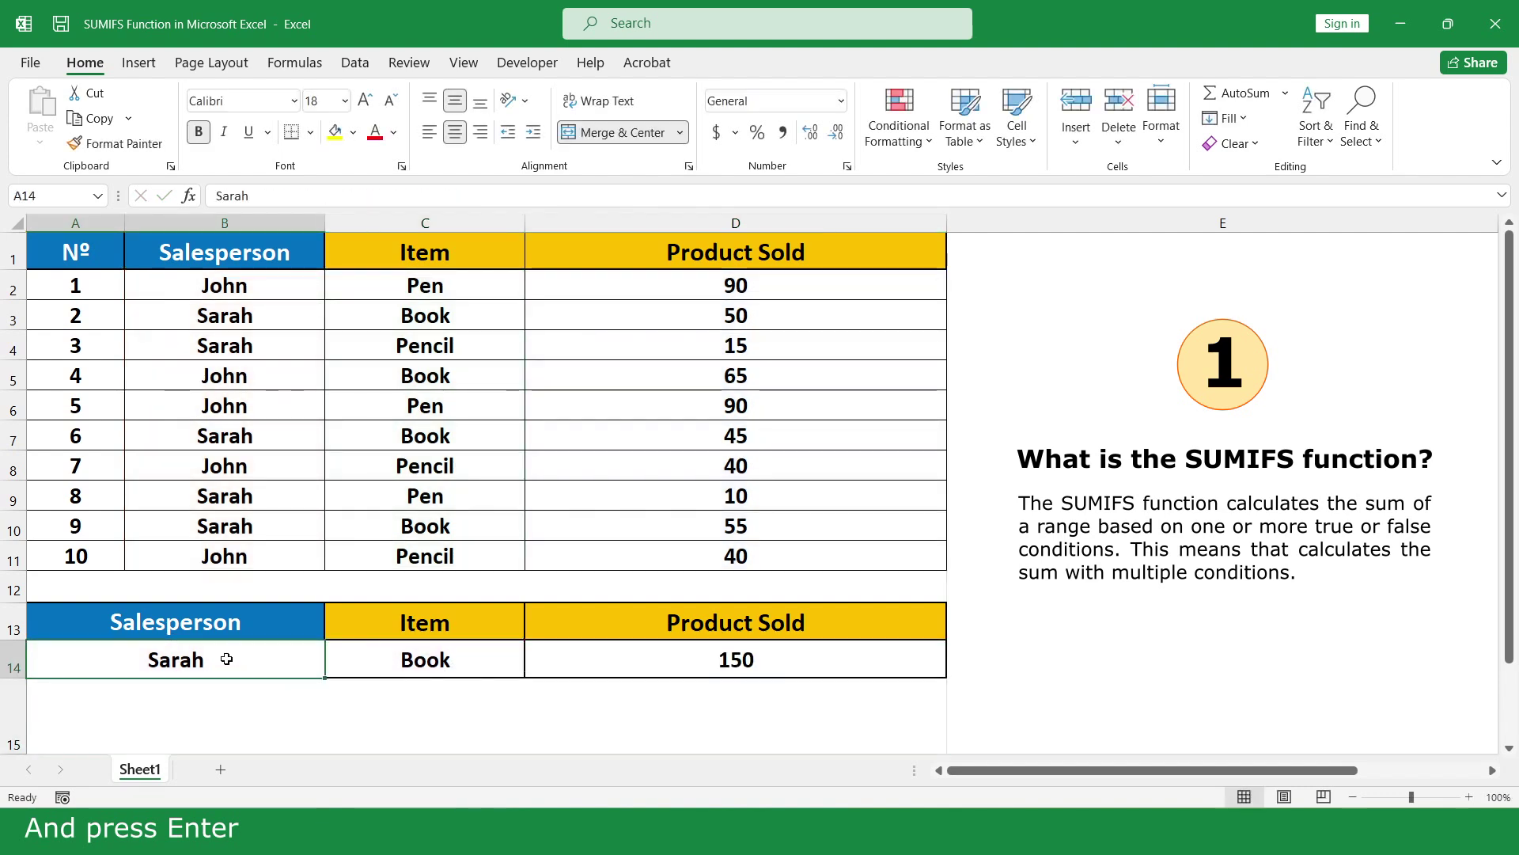
double_click(230, 670)
key(BackSpace)
key(BackSpace)
key(BackSpace)
key(BackSpace)
key(BackSpace)
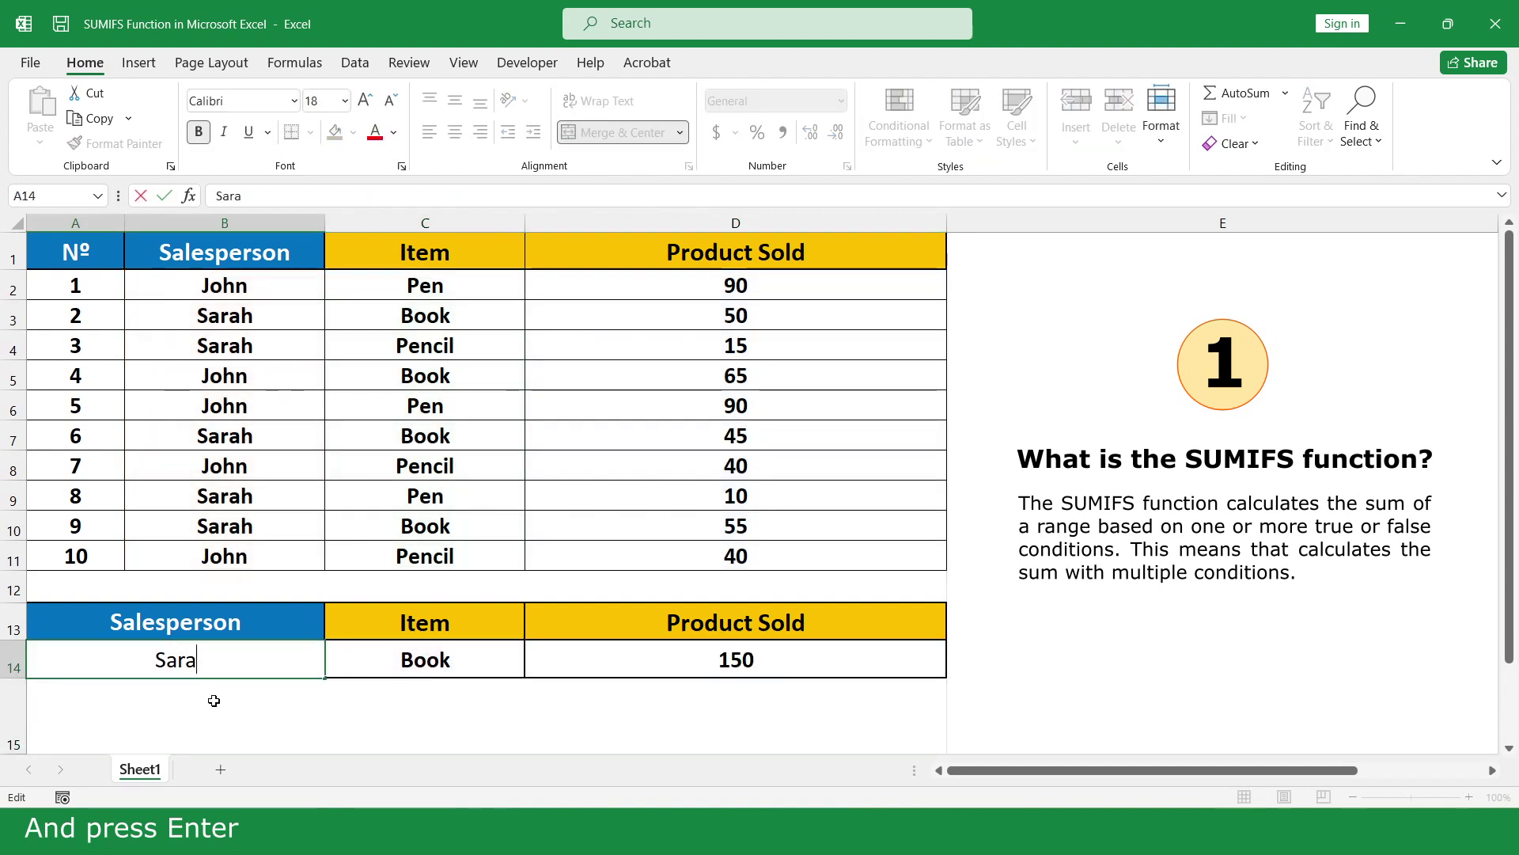
text(John)
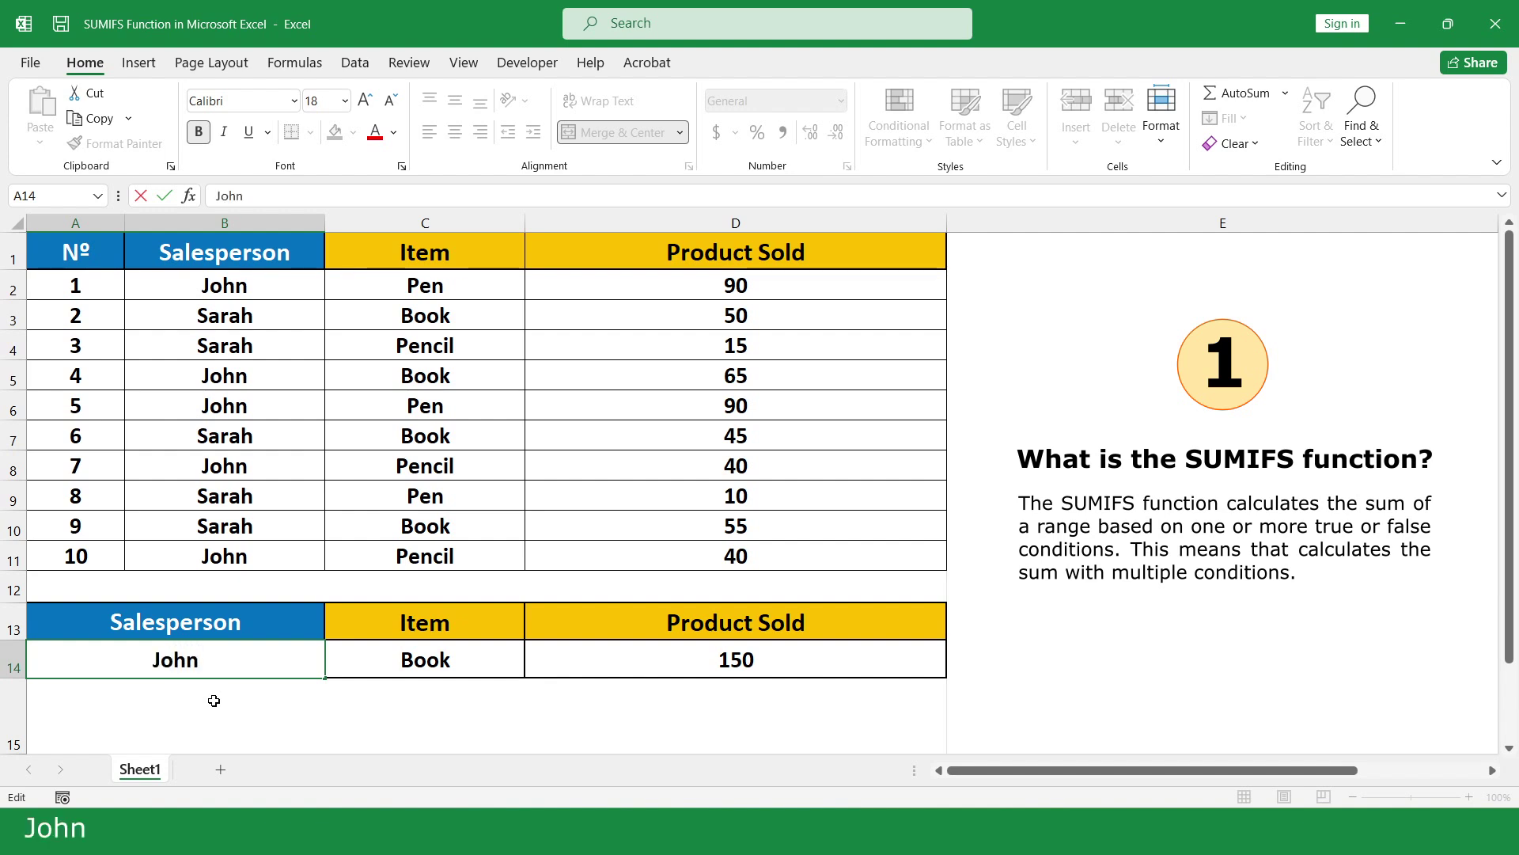
key(Return)
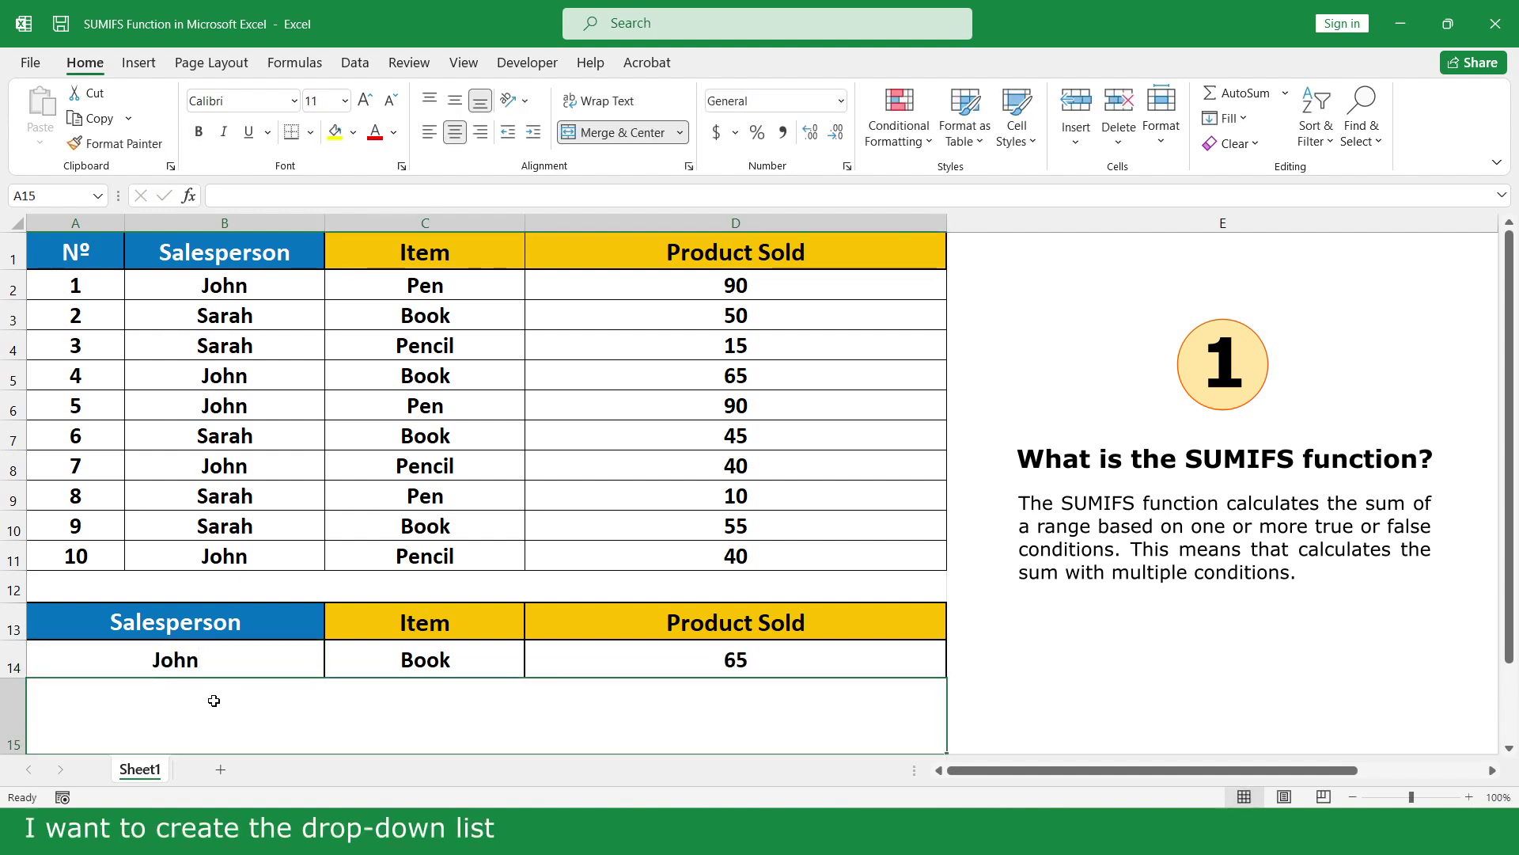
Add a List data validation to A14 with source =$B$2:$B$3
click(220, 661)
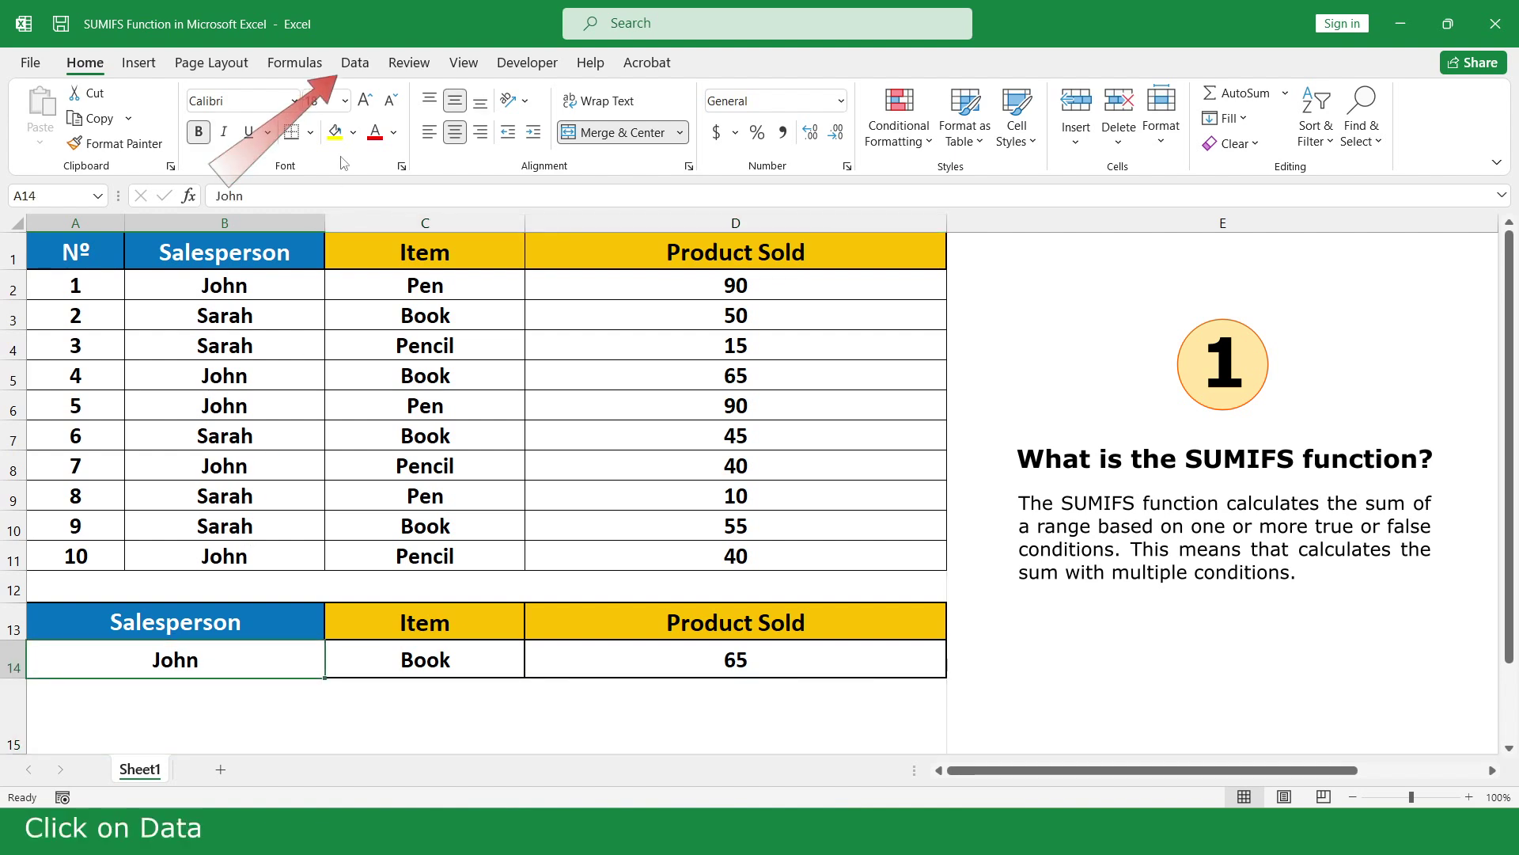
click(353, 79)
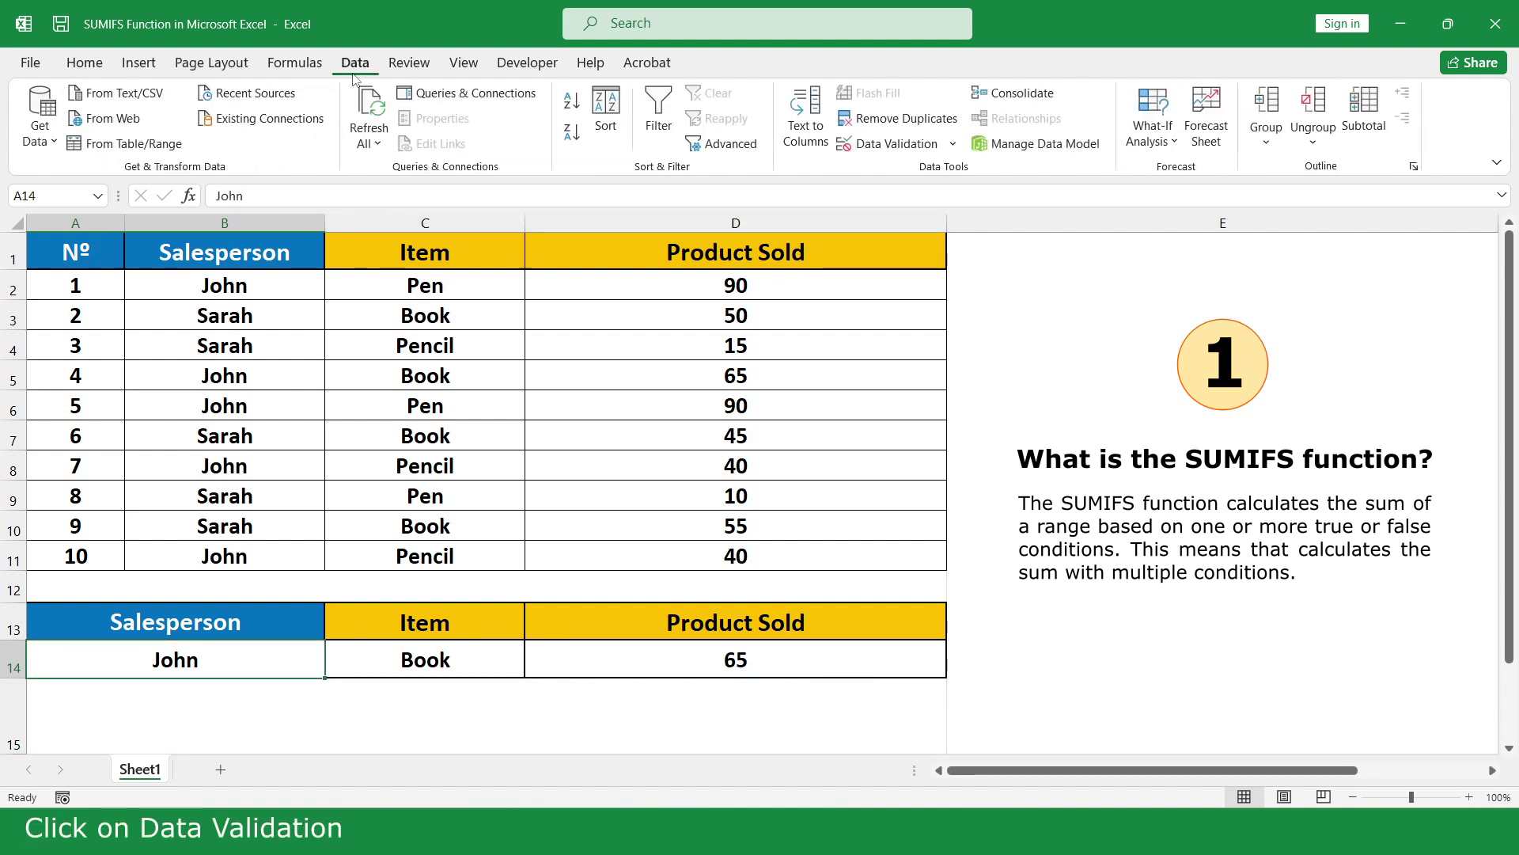
click(894, 144)
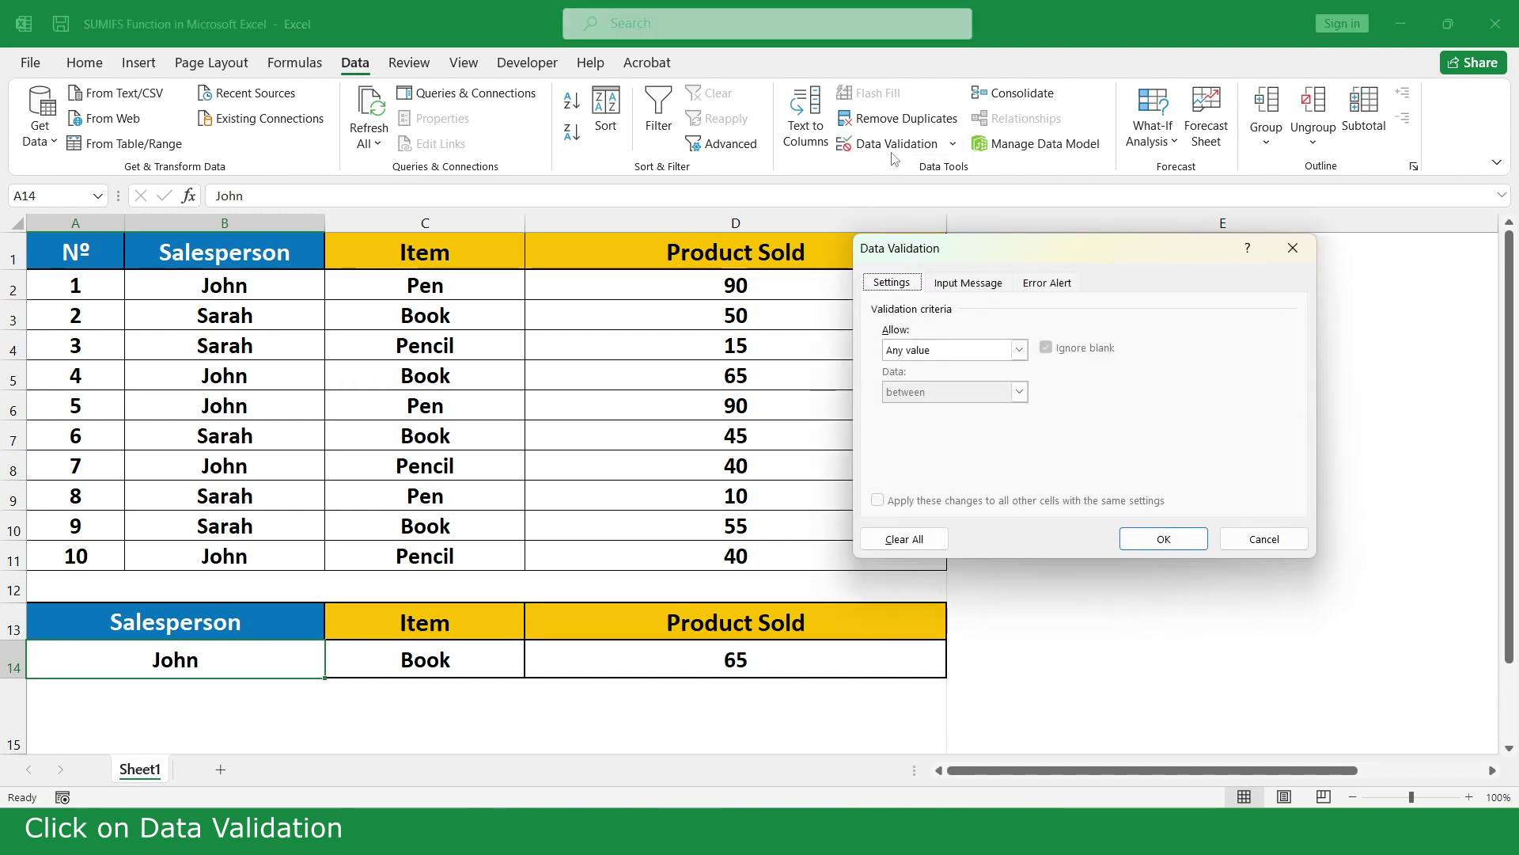
click(1020, 351)
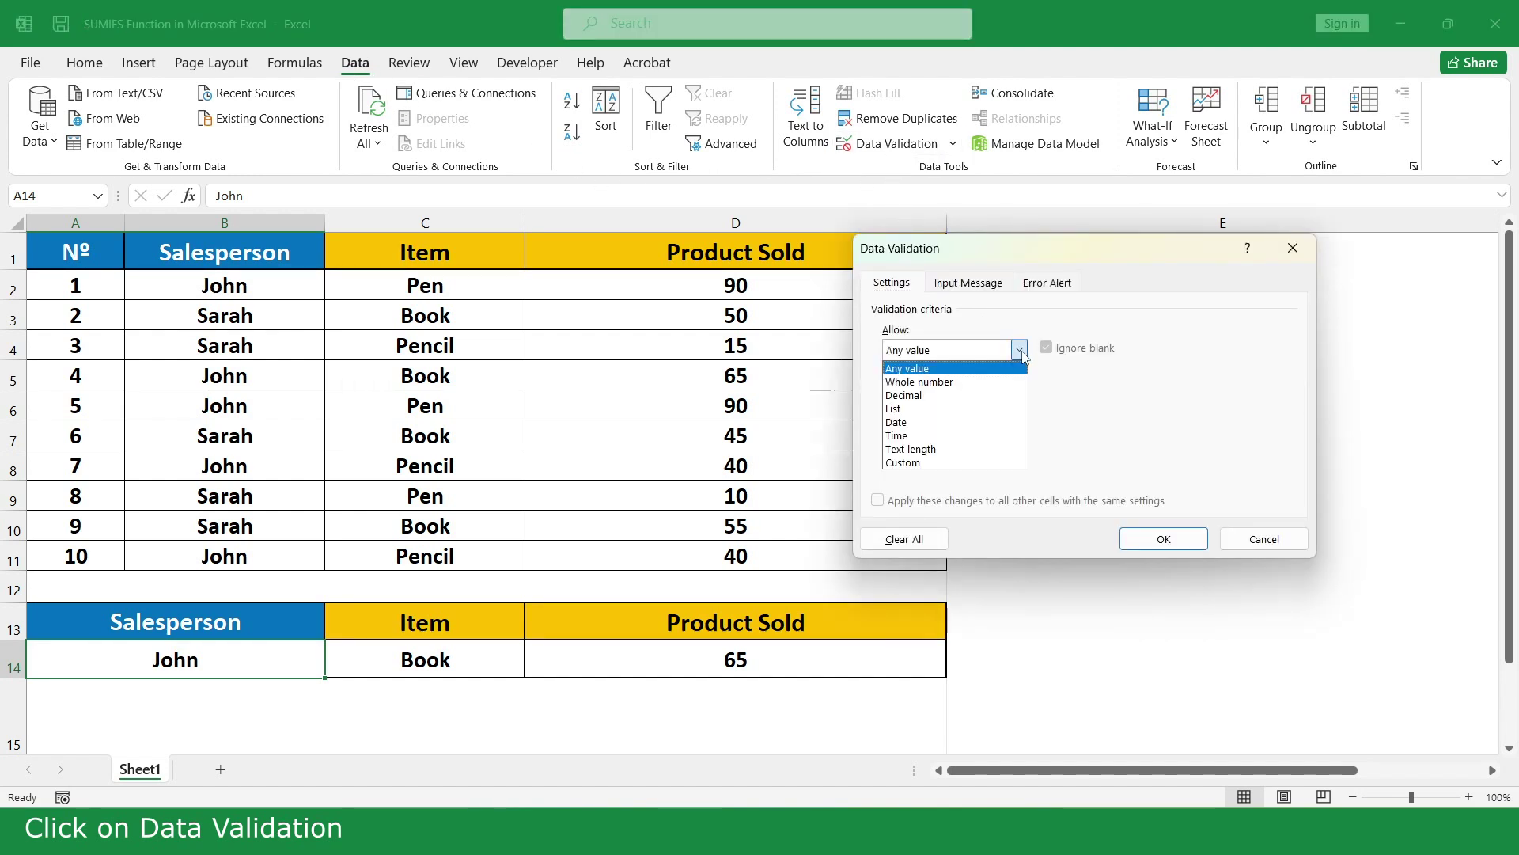
click(984, 410)
click(949, 432)
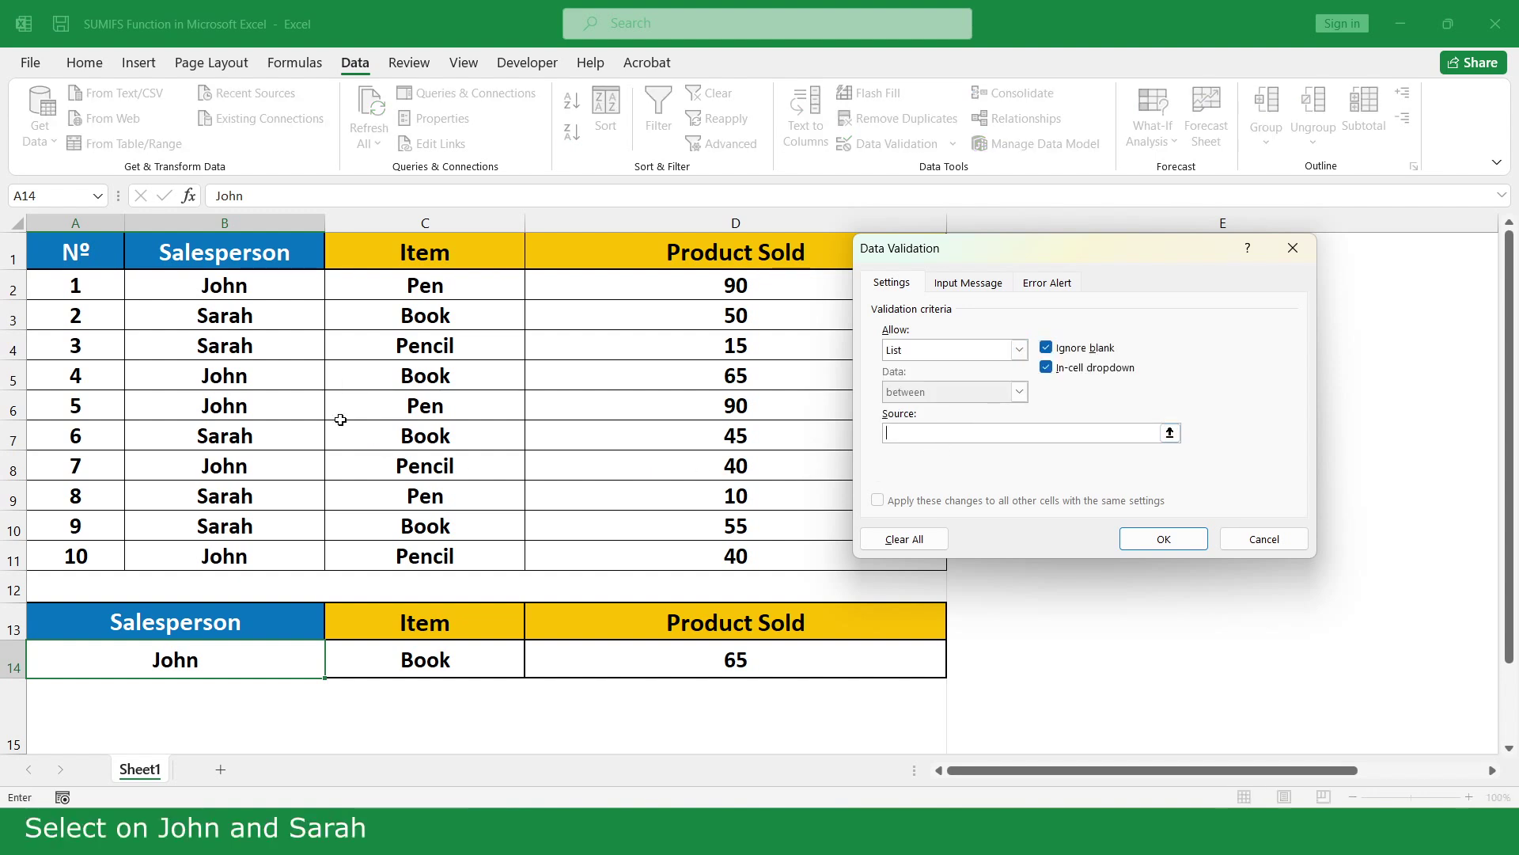
click(284, 284)
drag(284, 284, 279, 313)
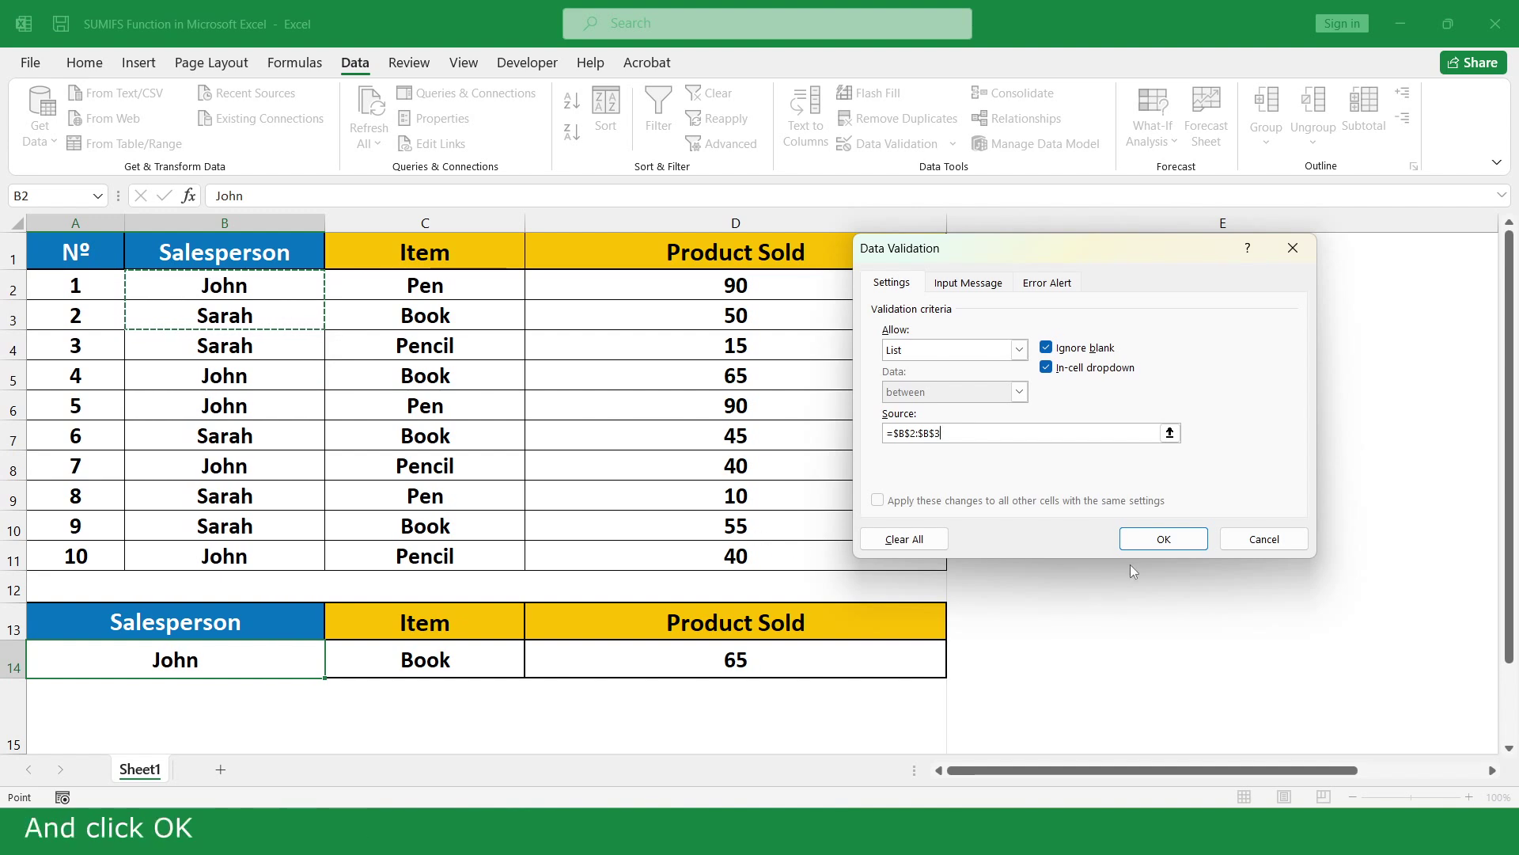
click(1162, 539)
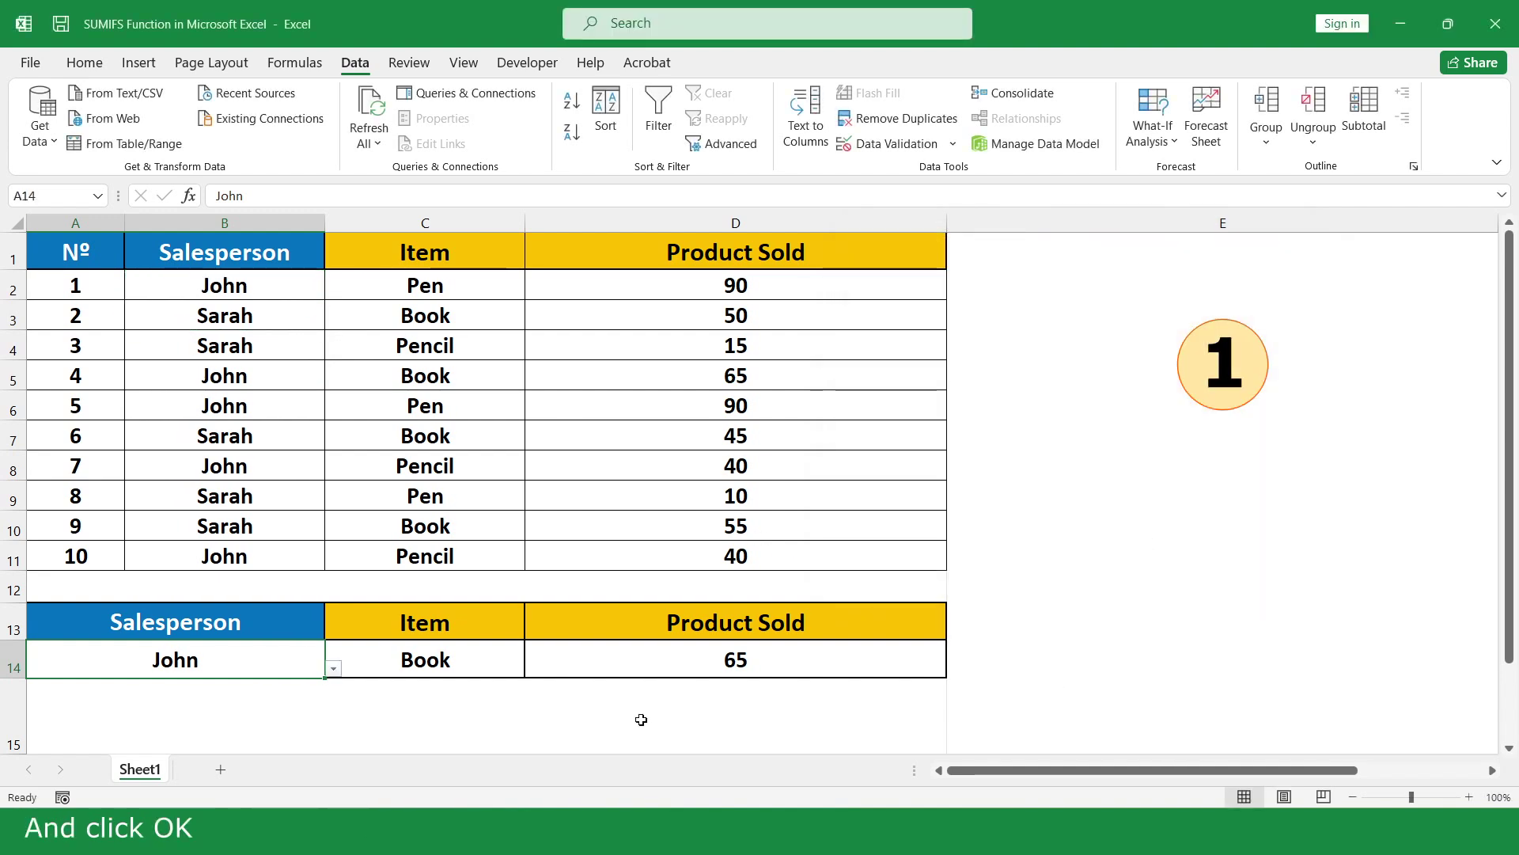
Test the A14 drop-down by picking the other salesperson, then switching back
click(333, 669)
click(313, 699)
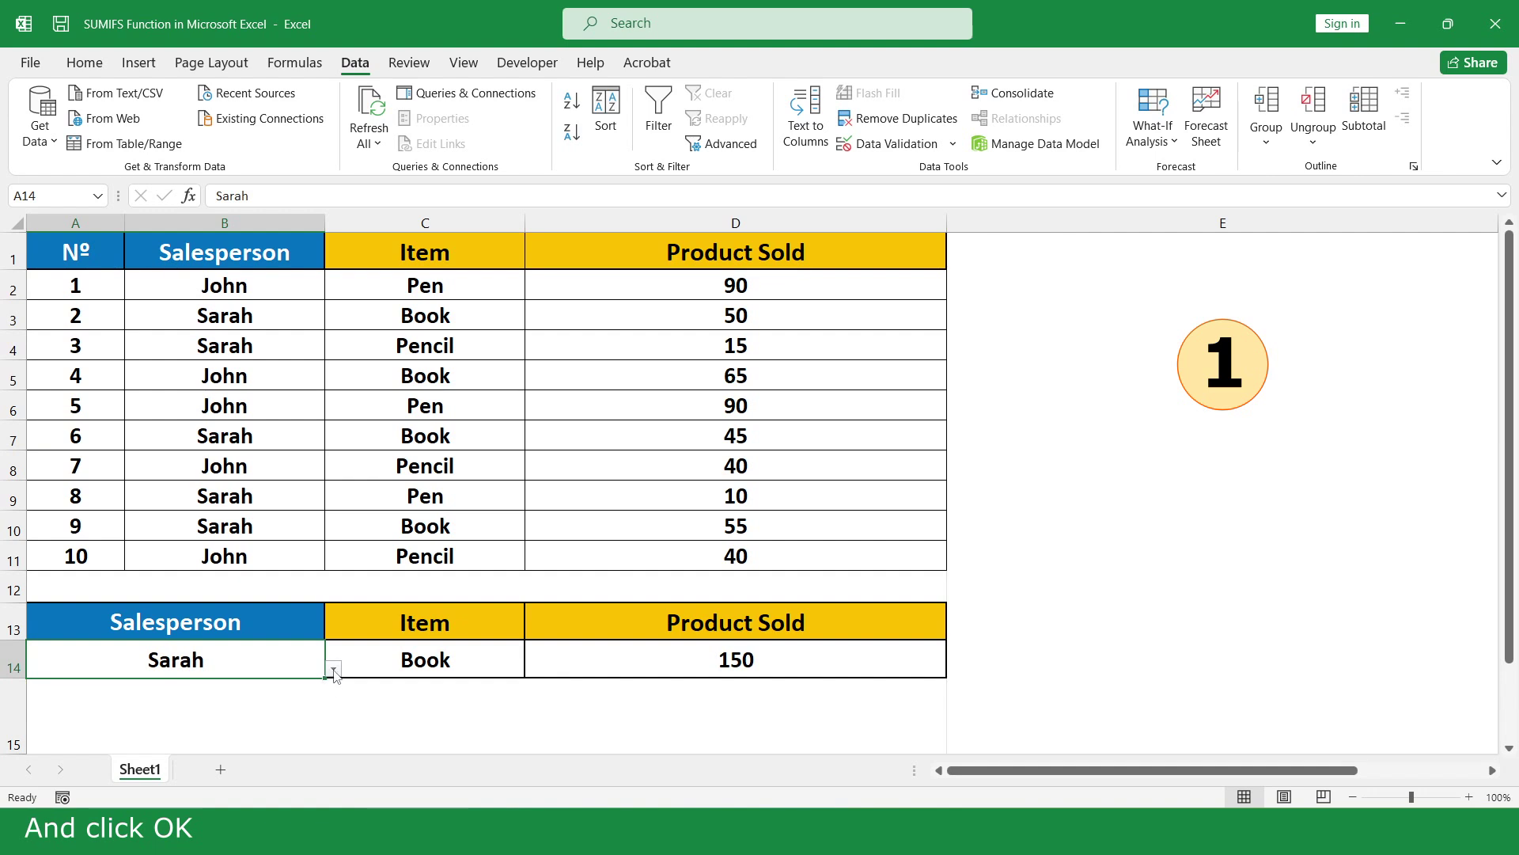
click(333, 668)
click(311, 686)
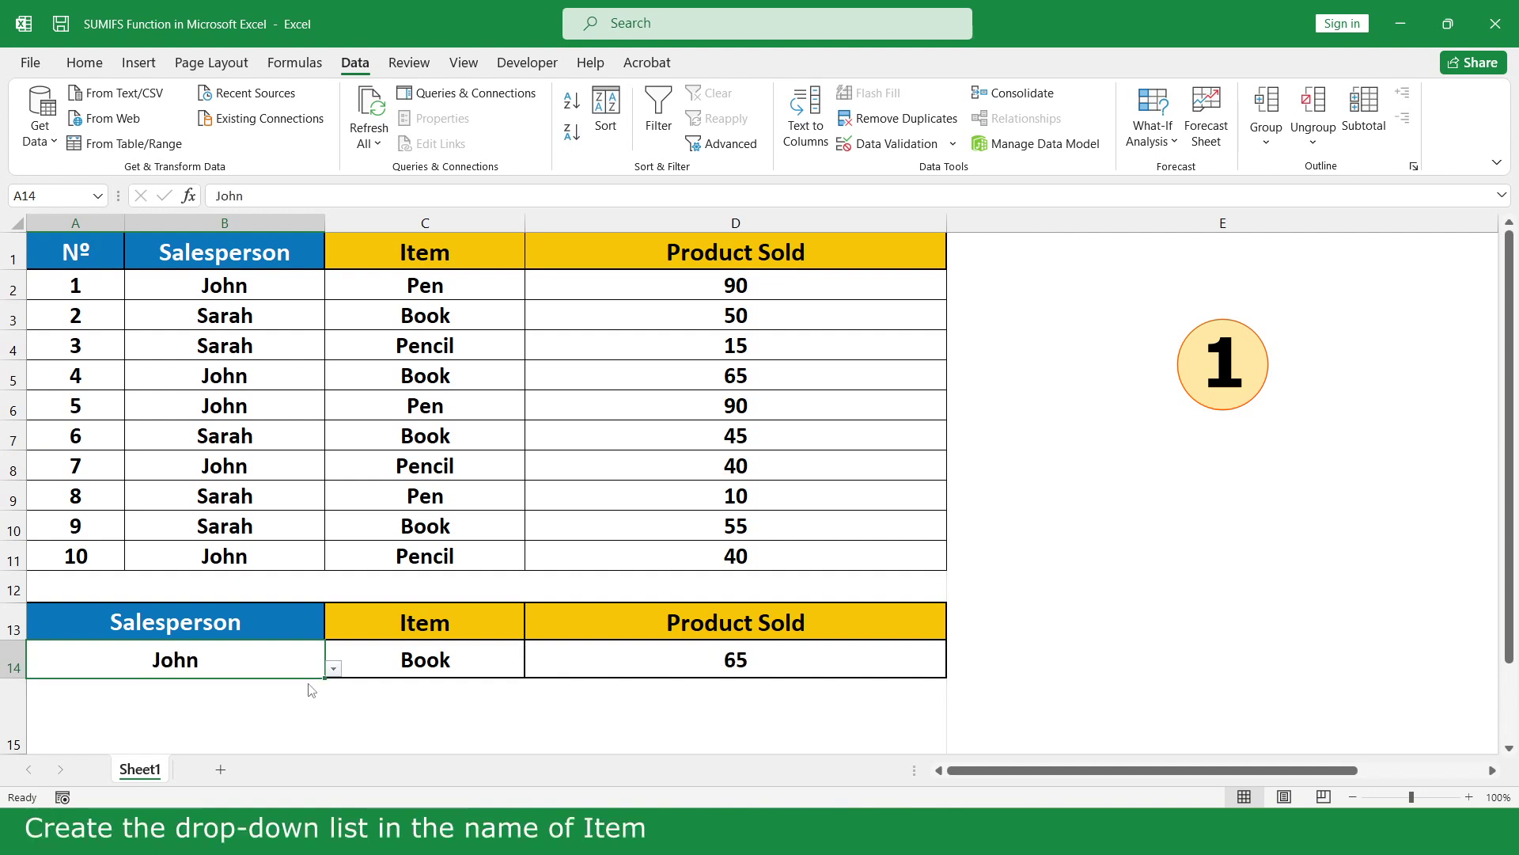
Give C14 a List data validation drawing its items from C2:C4
click(488, 666)
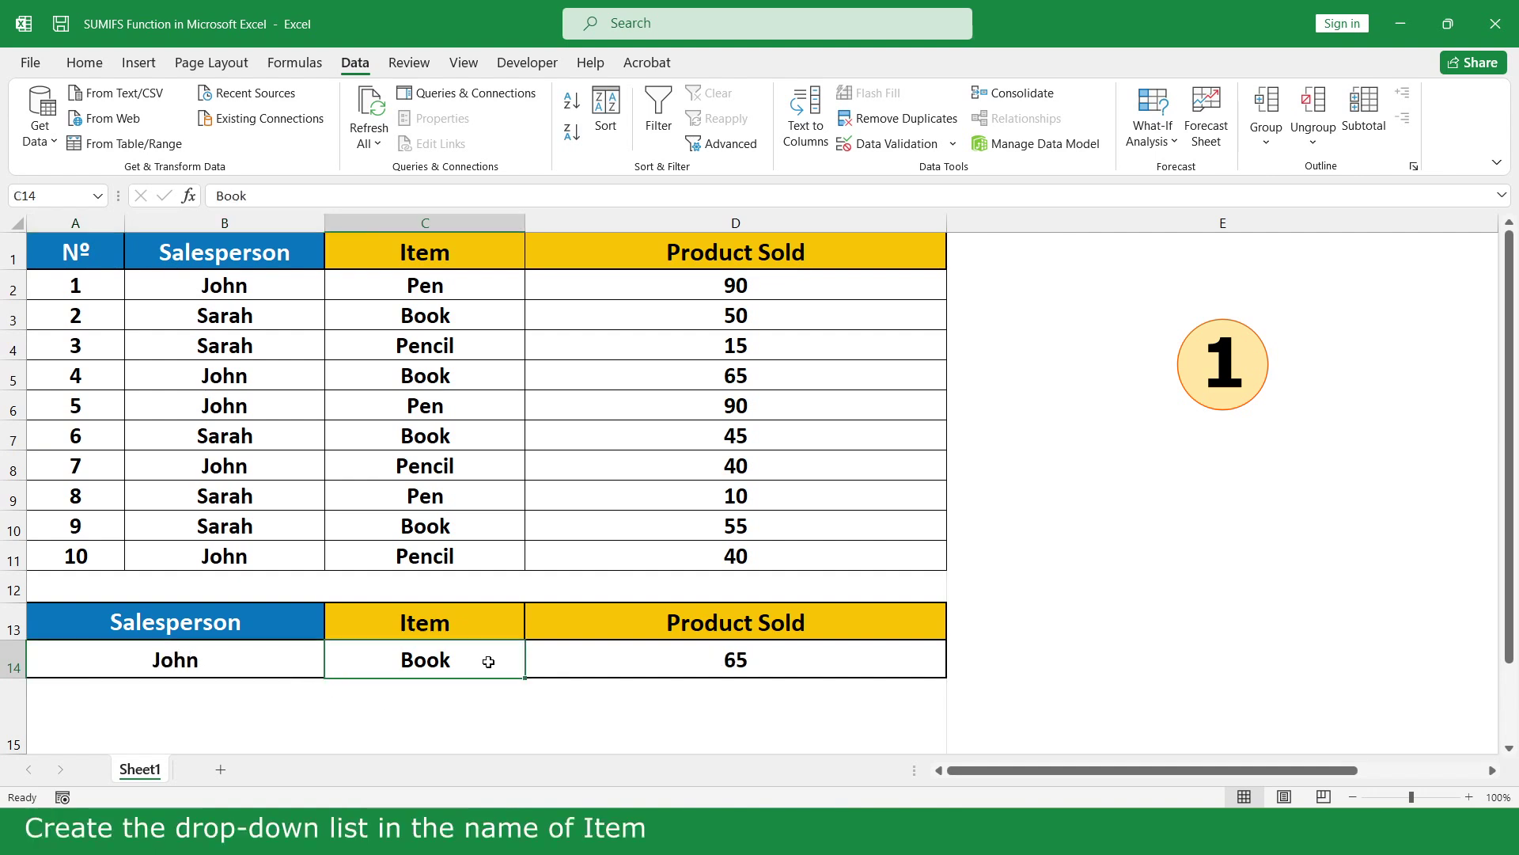
click(908, 157)
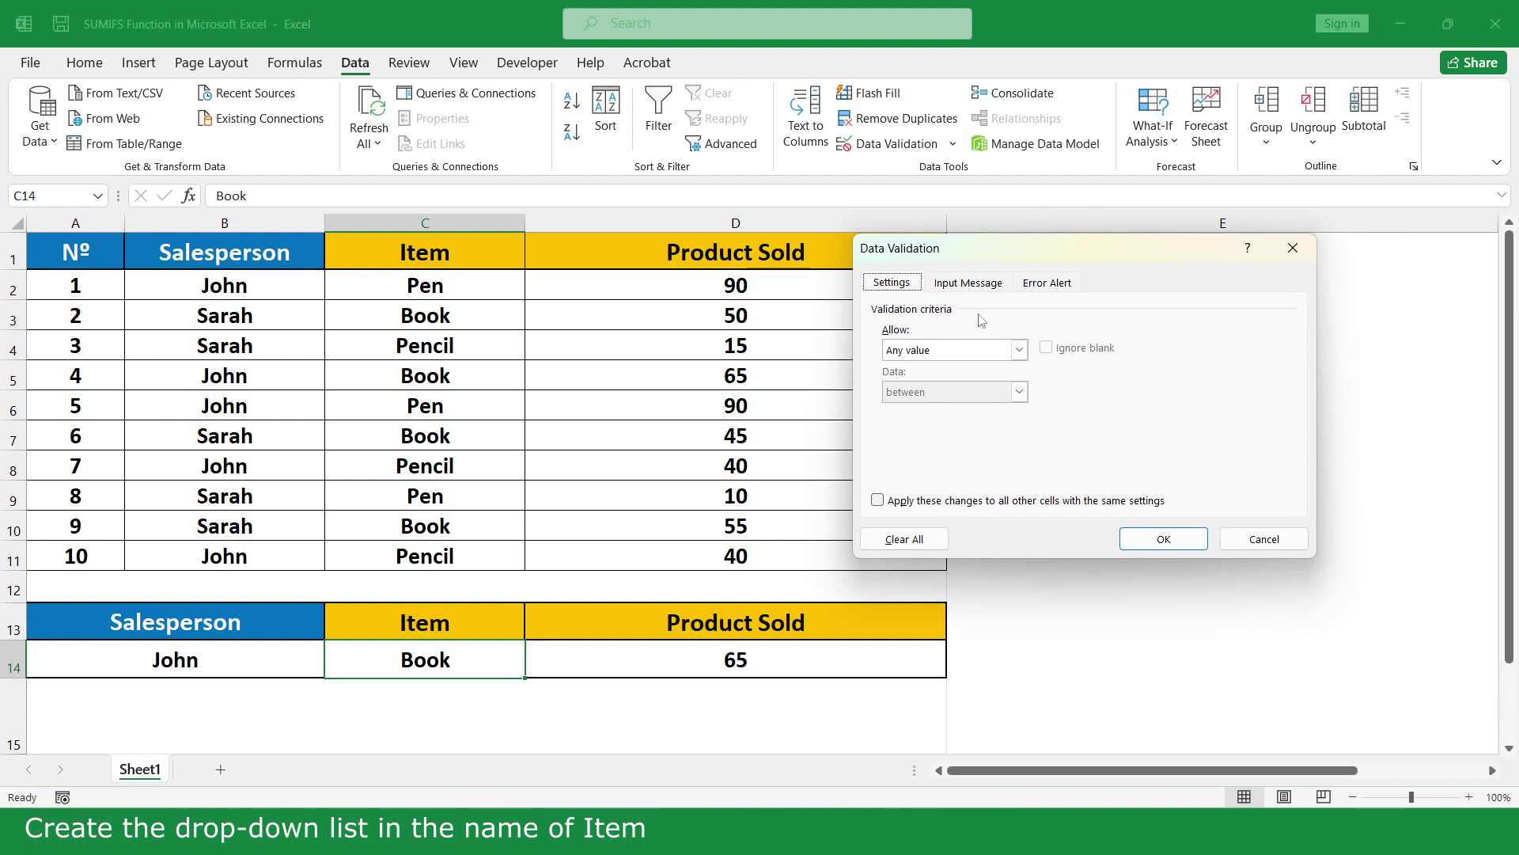
click(1020, 350)
click(966, 409)
click(963, 429)
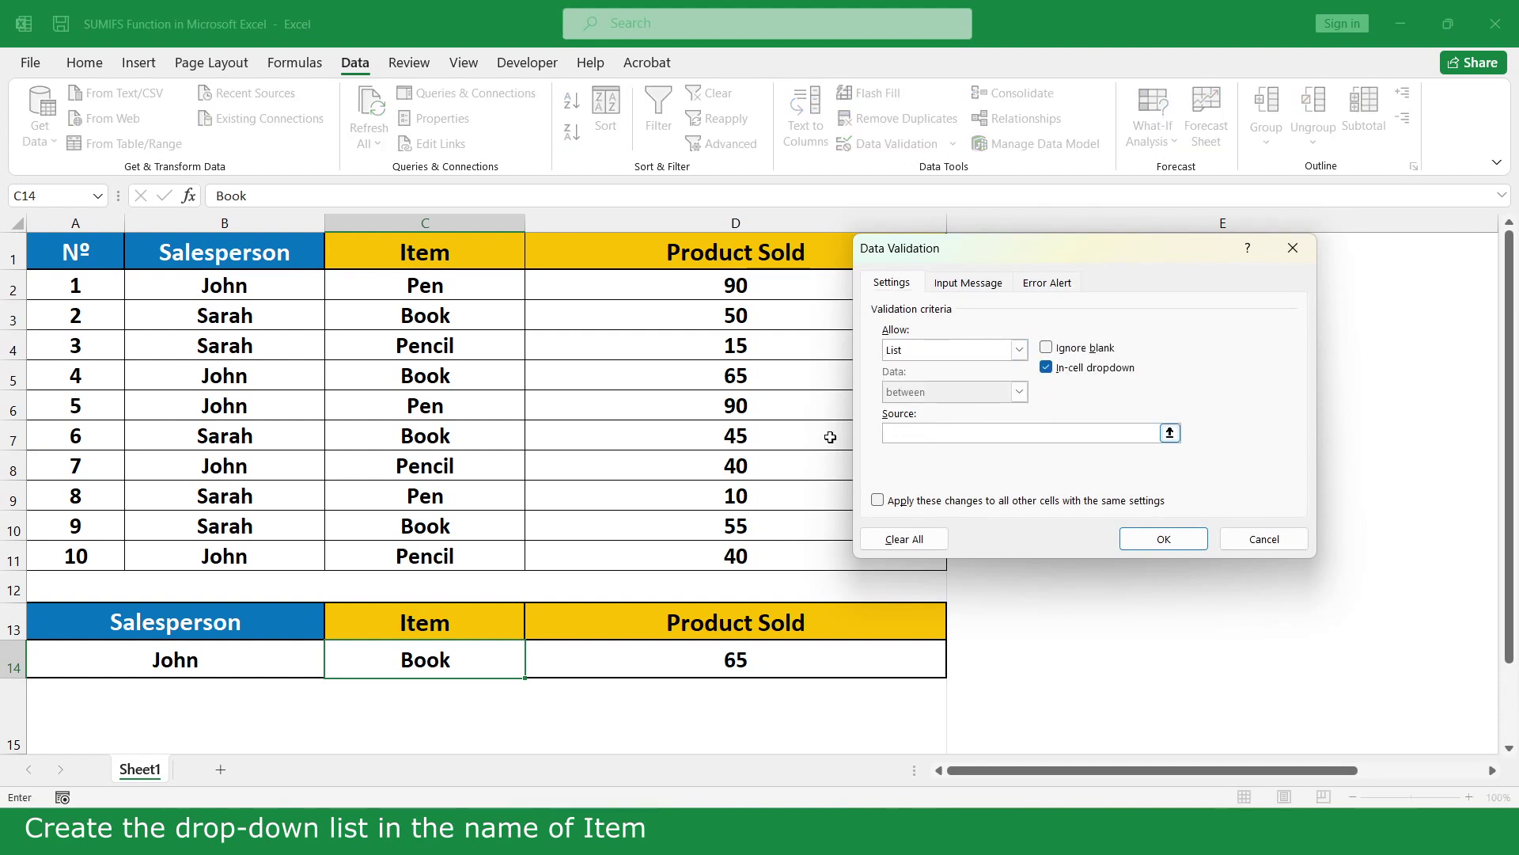
drag(443, 286, 478, 343)
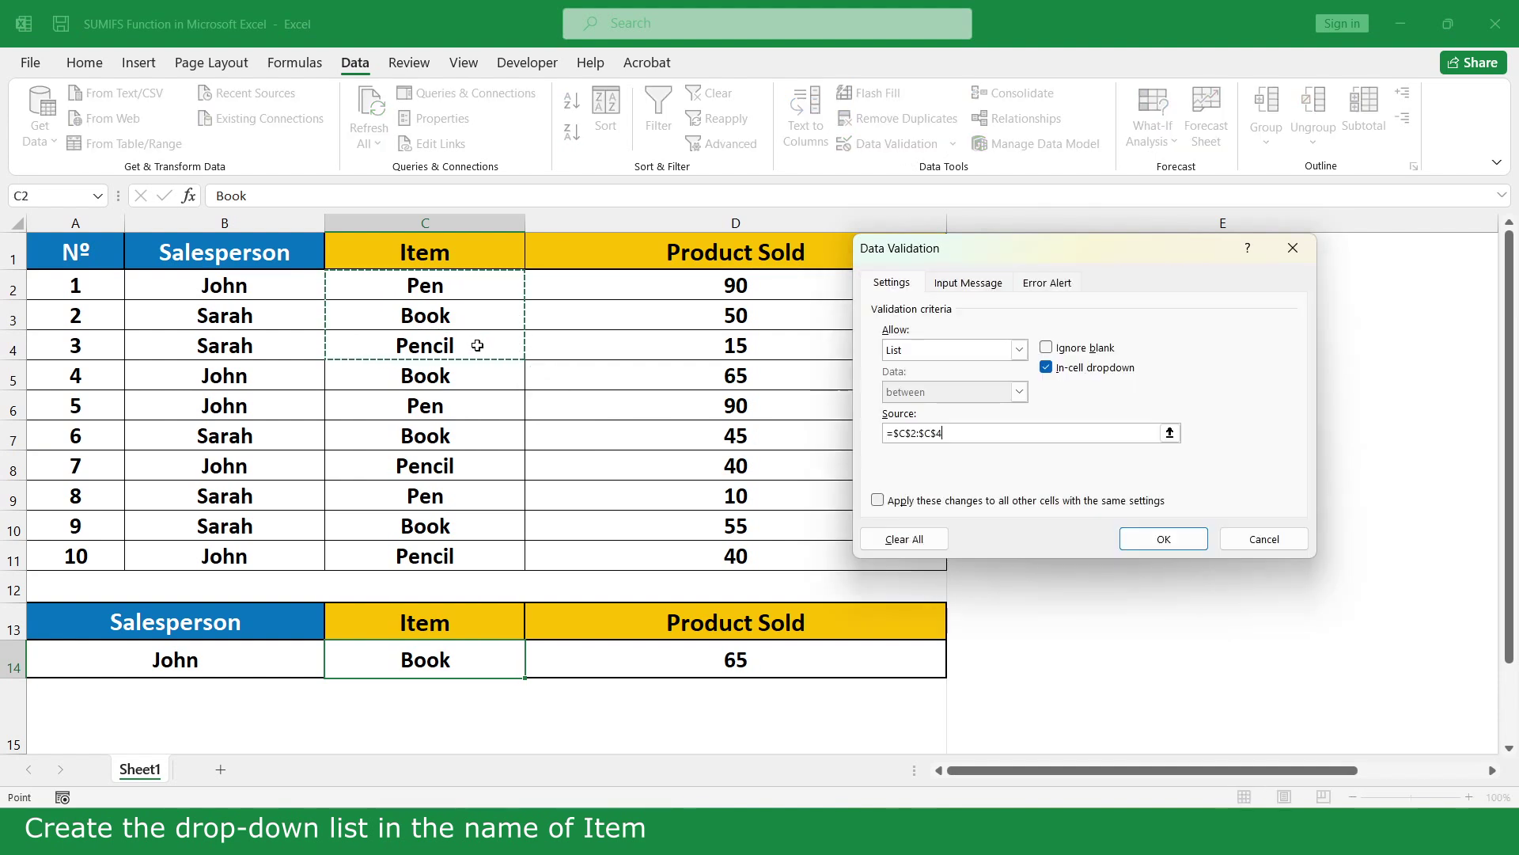
click(1140, 540)
Choose Pencil in C14 (total 80), then Pen (total 180)
click(534, 669)
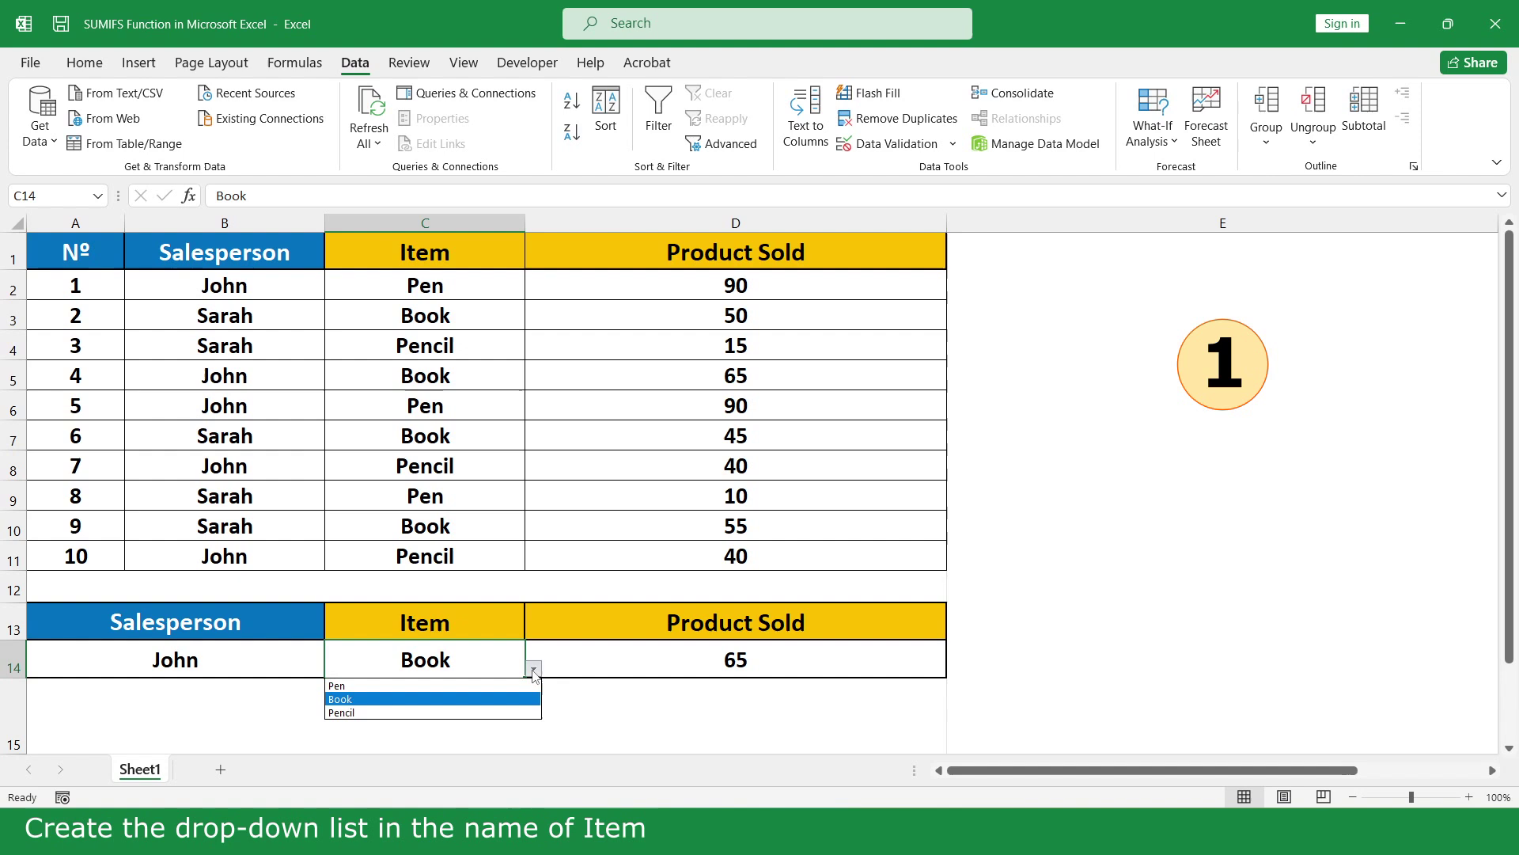
click(507, 715)
click(534, 669)
click(525, 685)
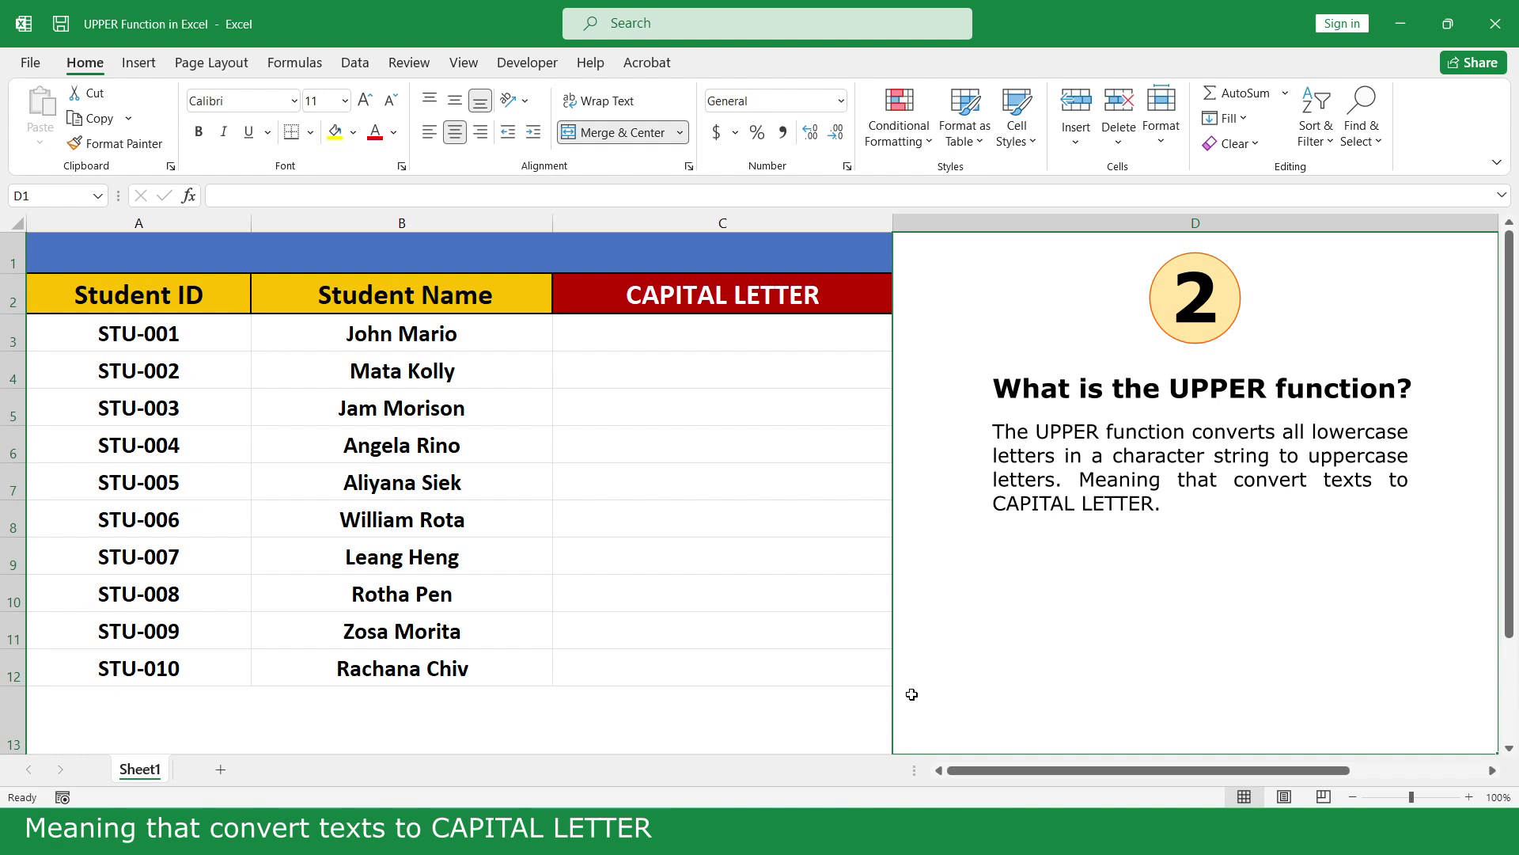
Enter =UPPER(B3) in C3 and fill it down to C12
click(806, 334)
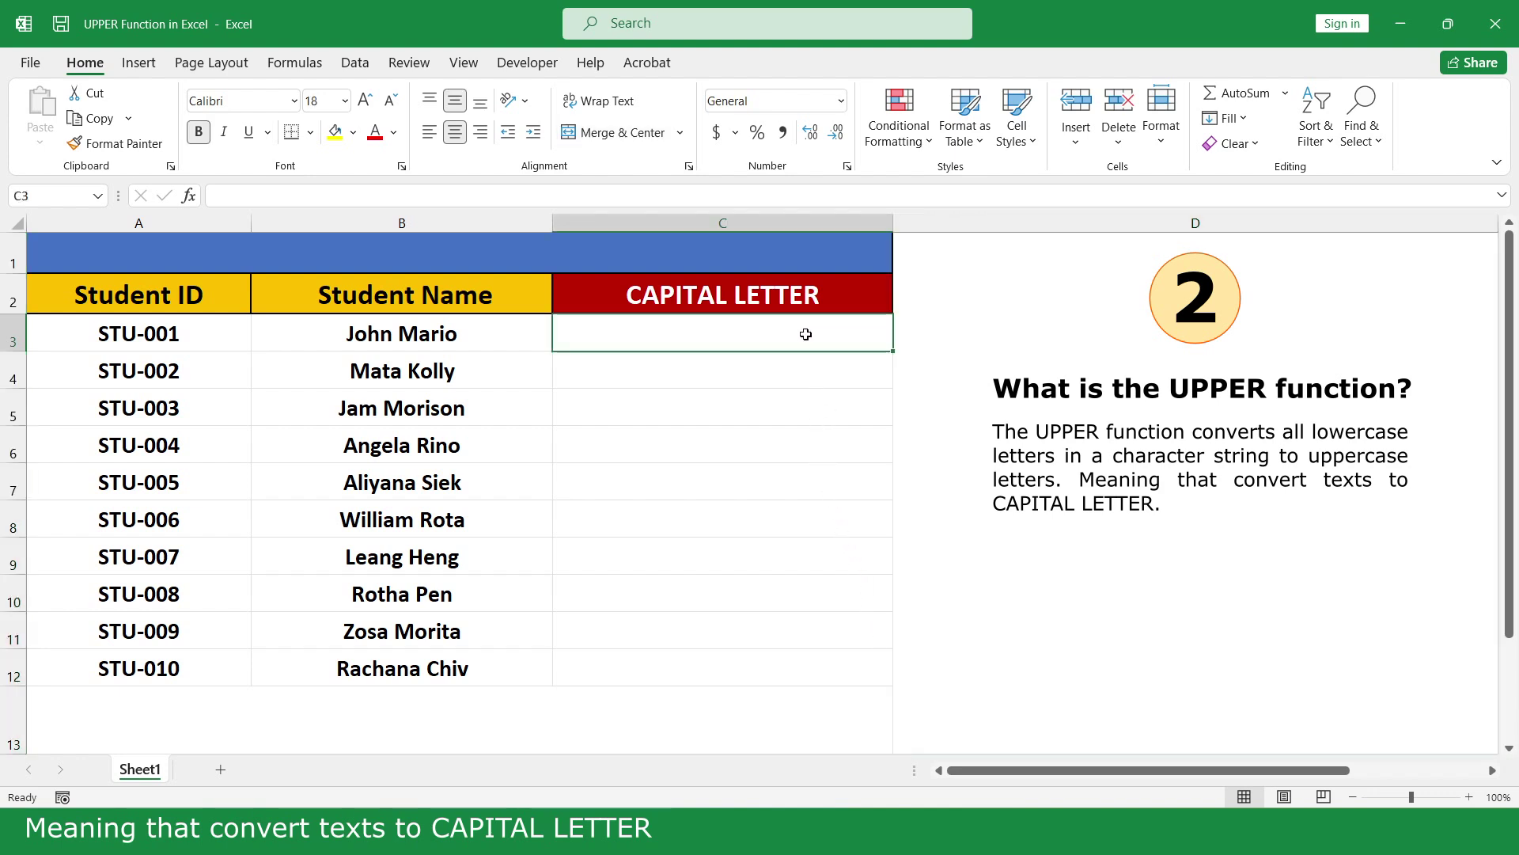
text(=up)
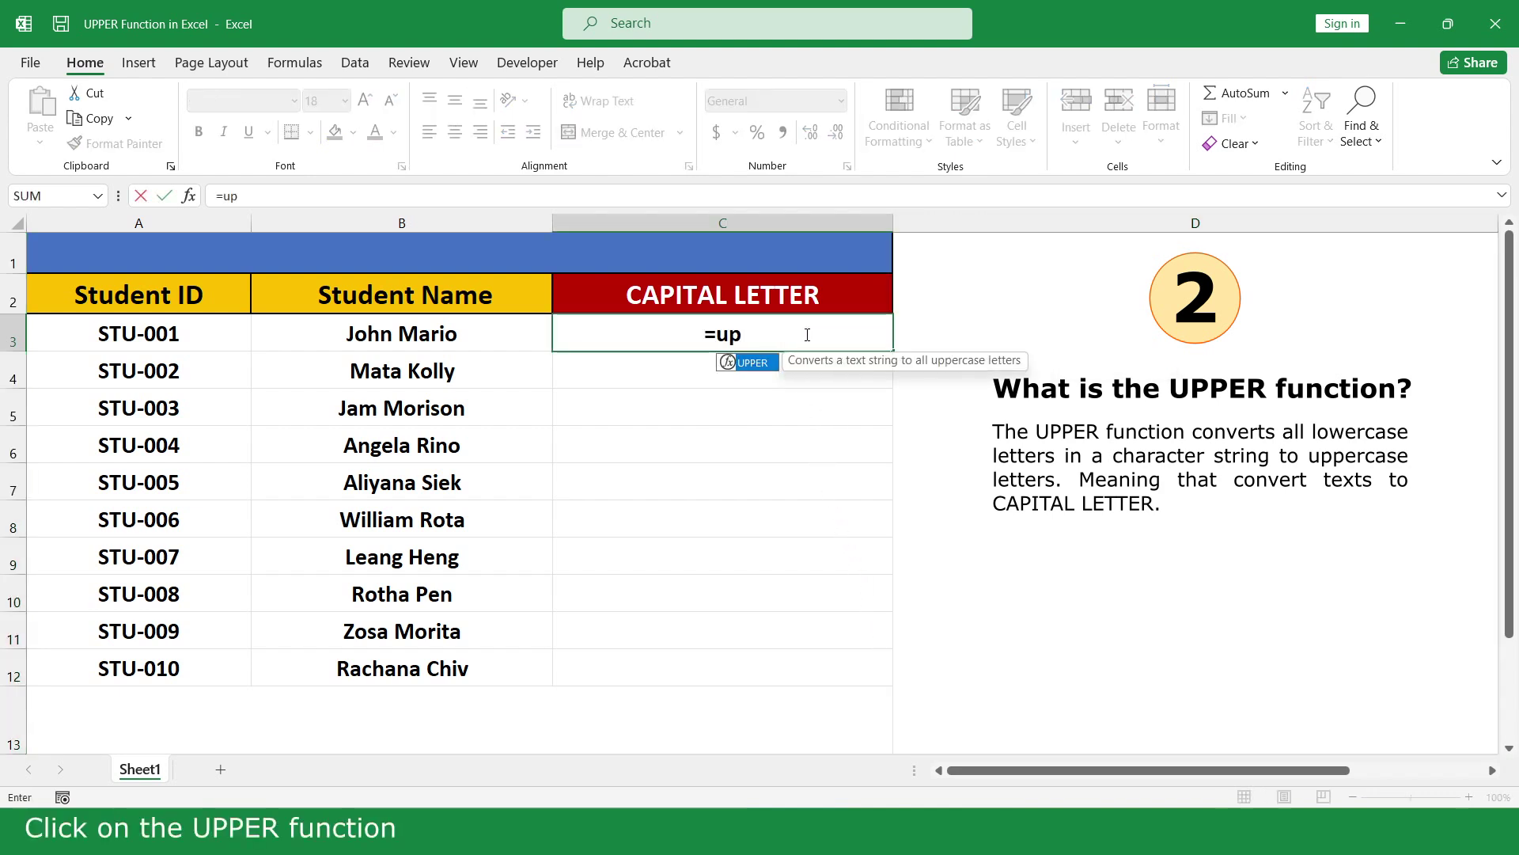
double_click(770, 361)
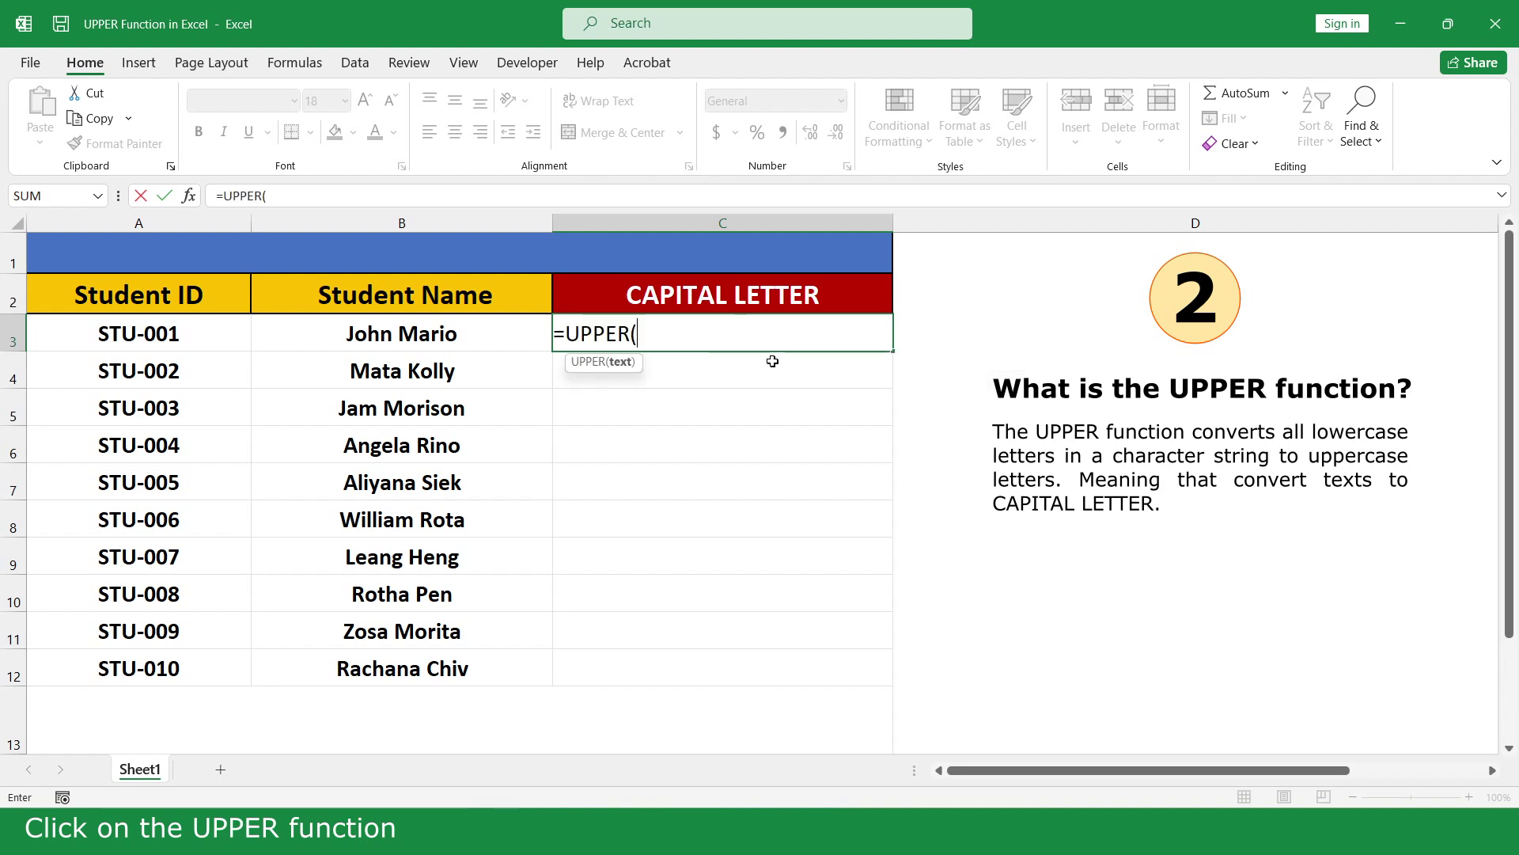
click(487, 333)
text())
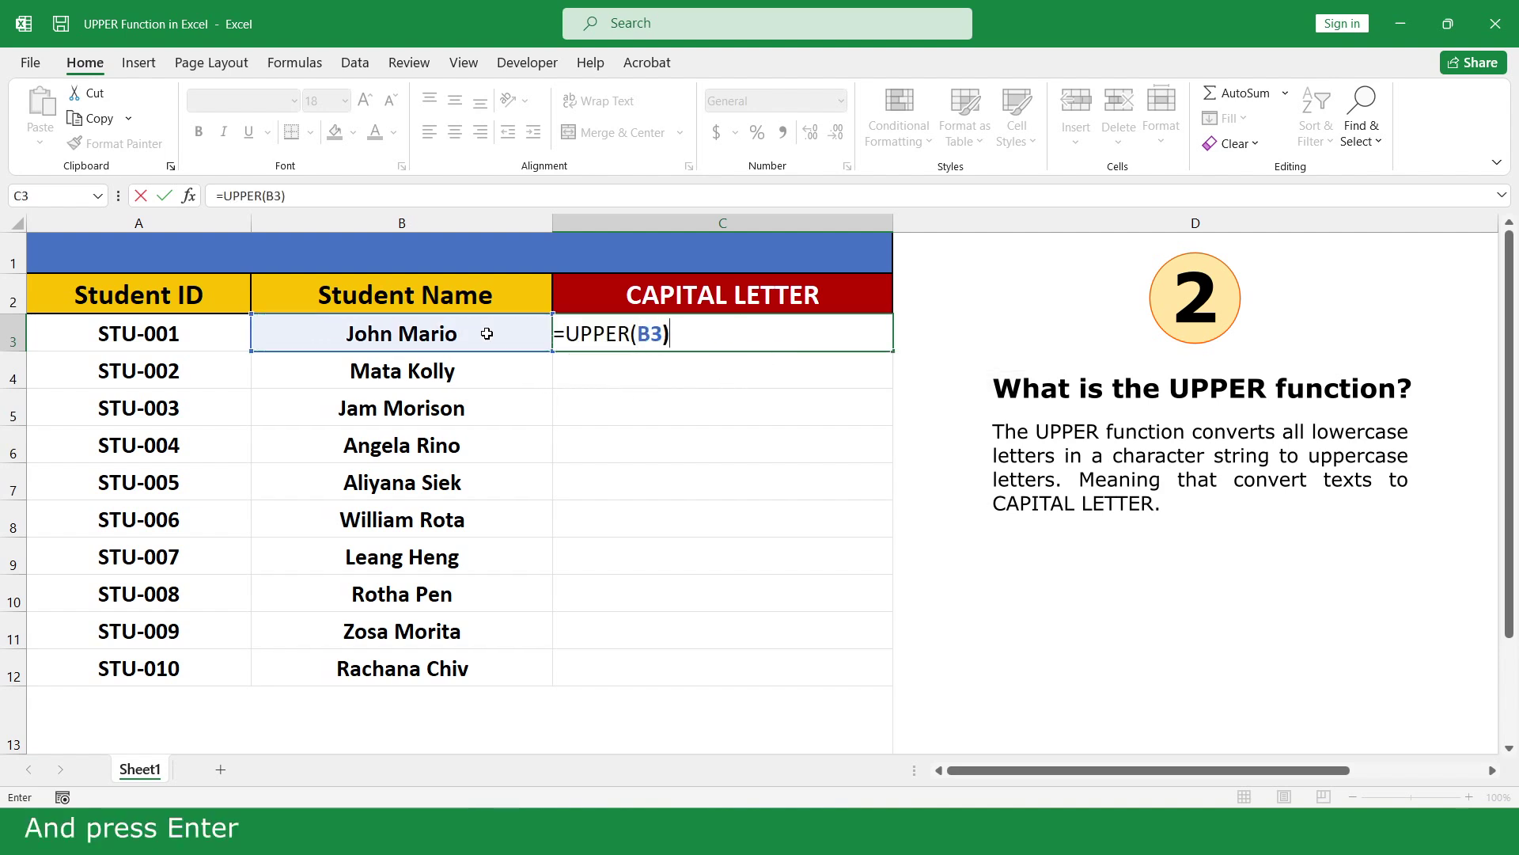
key(Return)
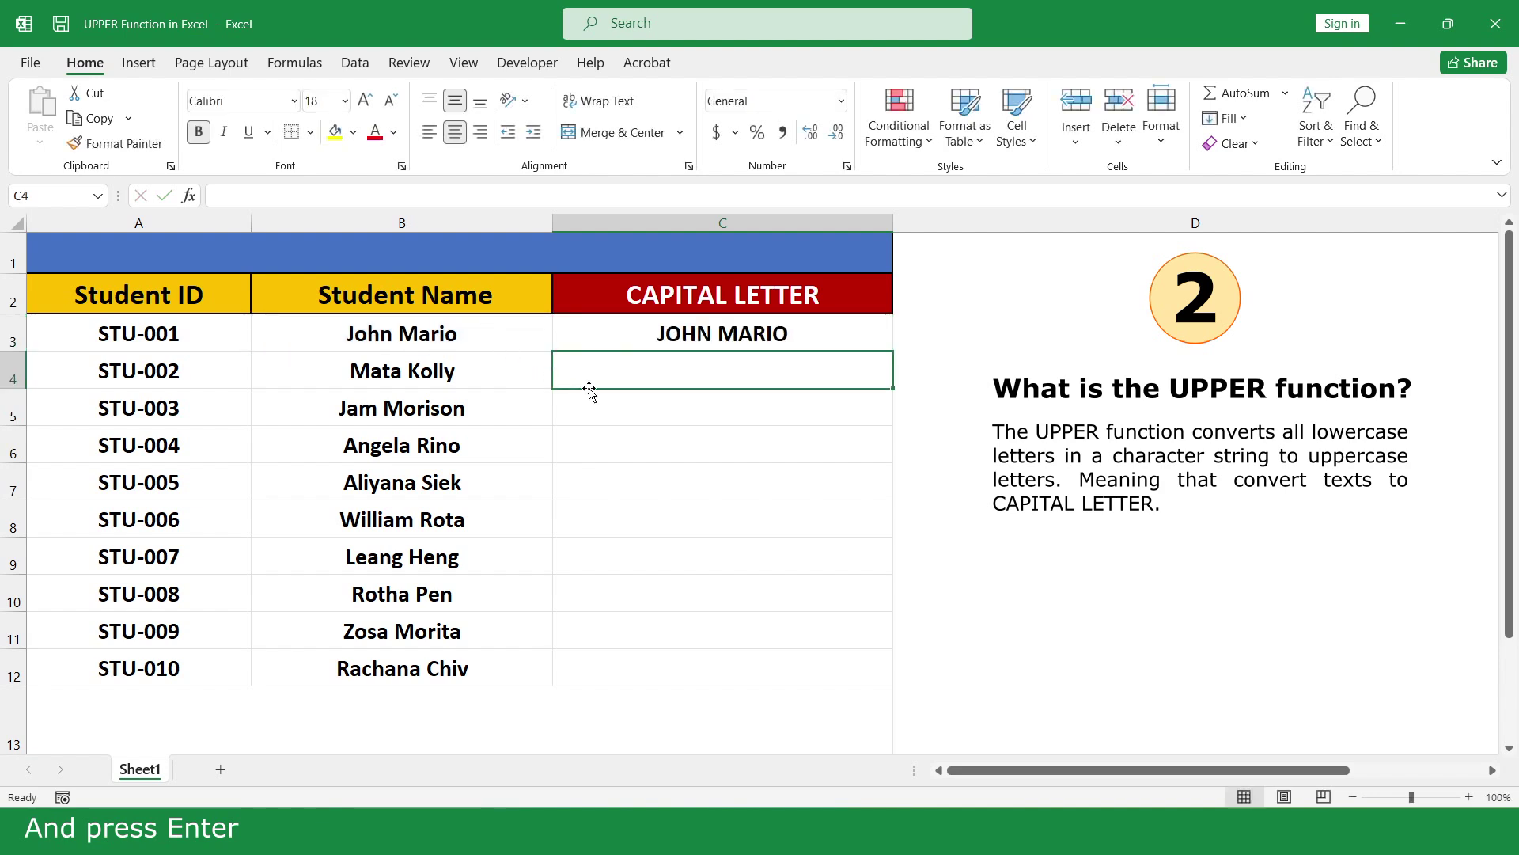
click(823, 340)
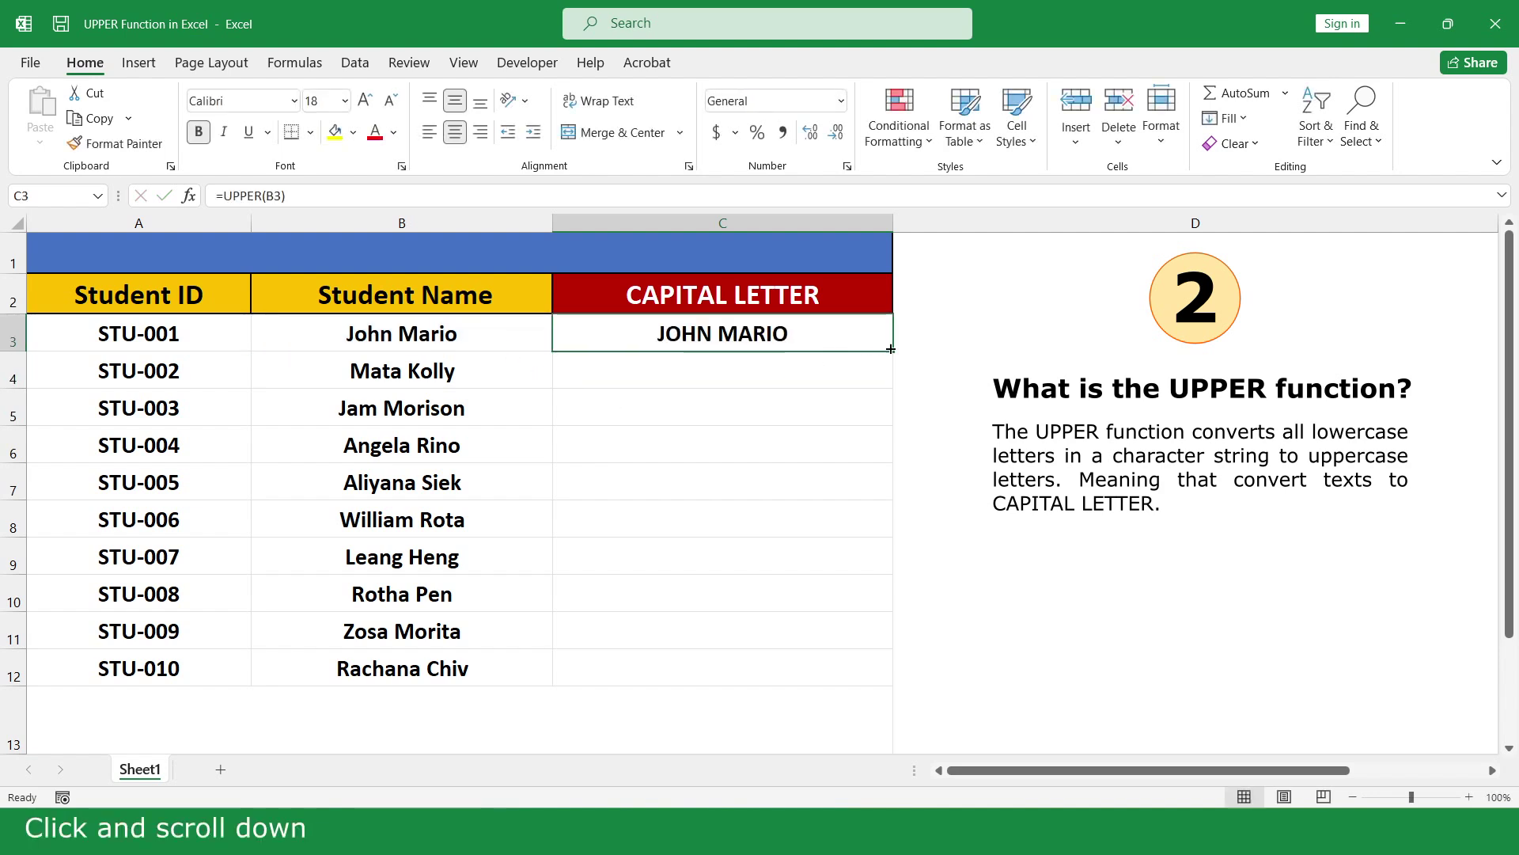
drag(891, 377, 844, 673)
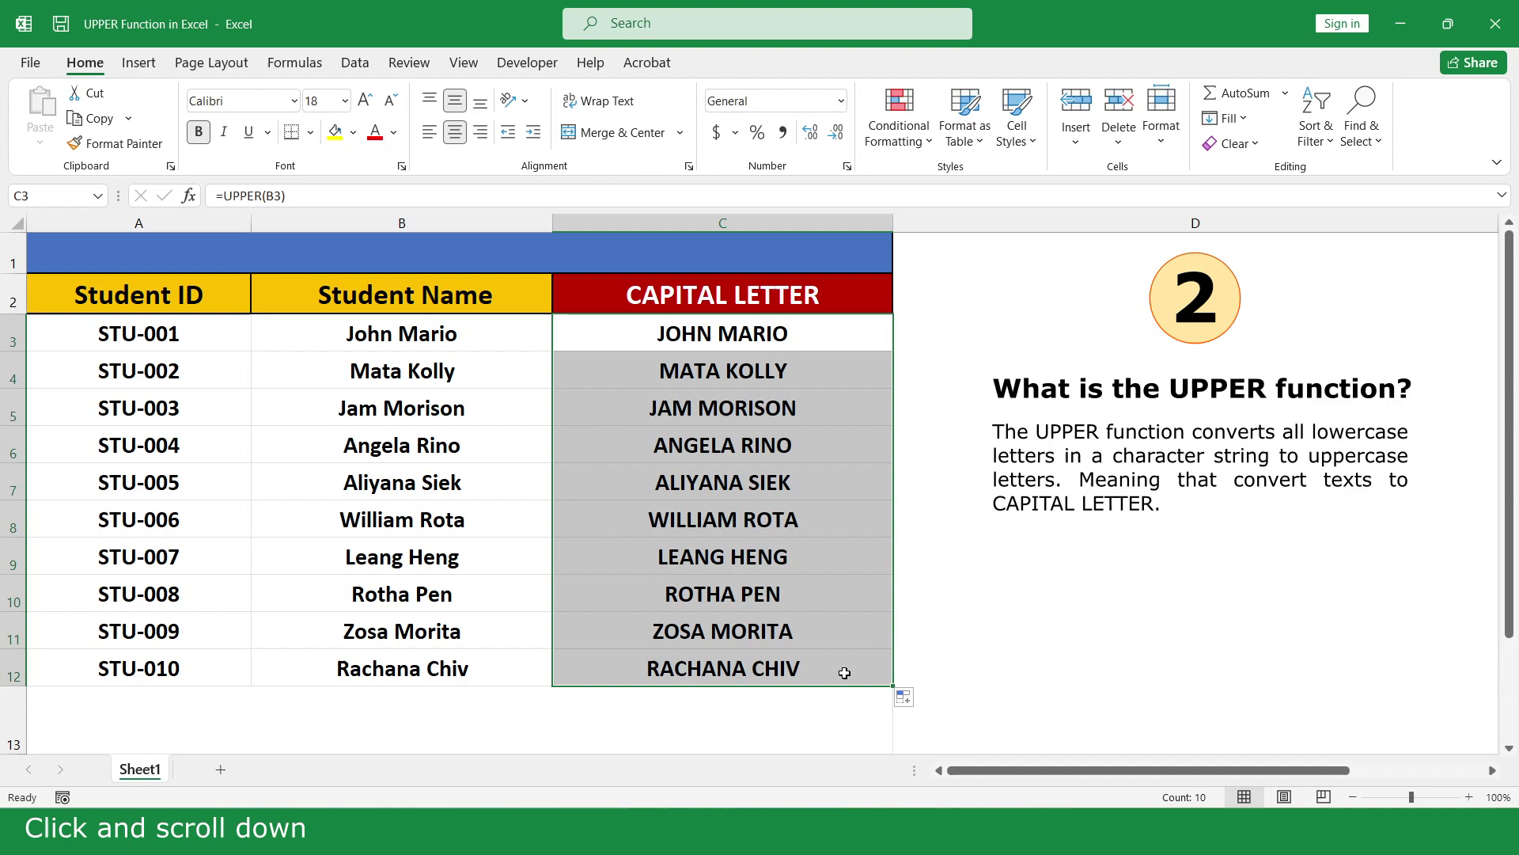
click(916, 729)
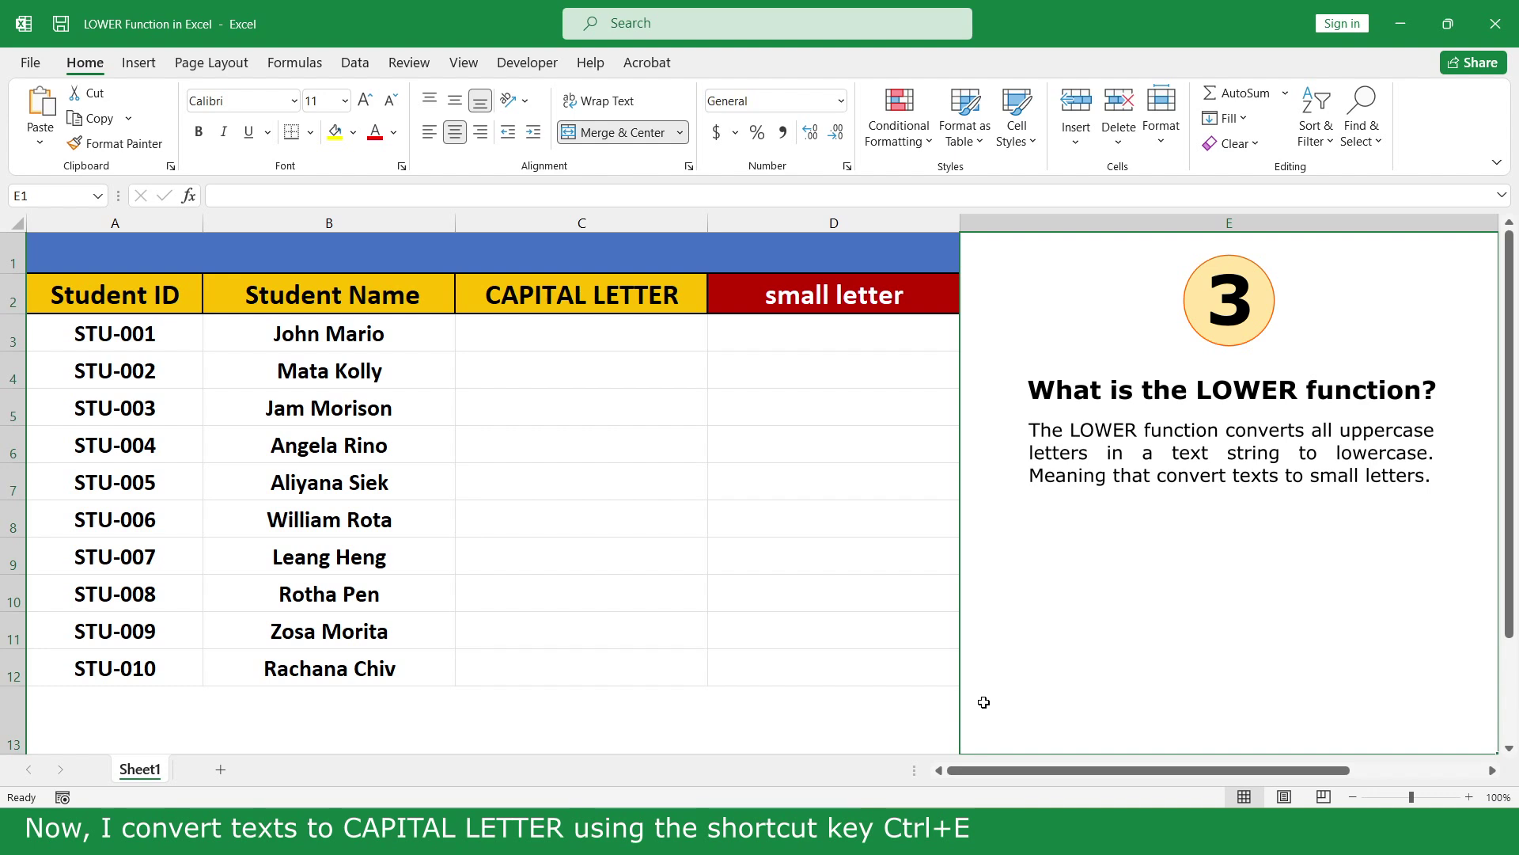
click(685, 334)
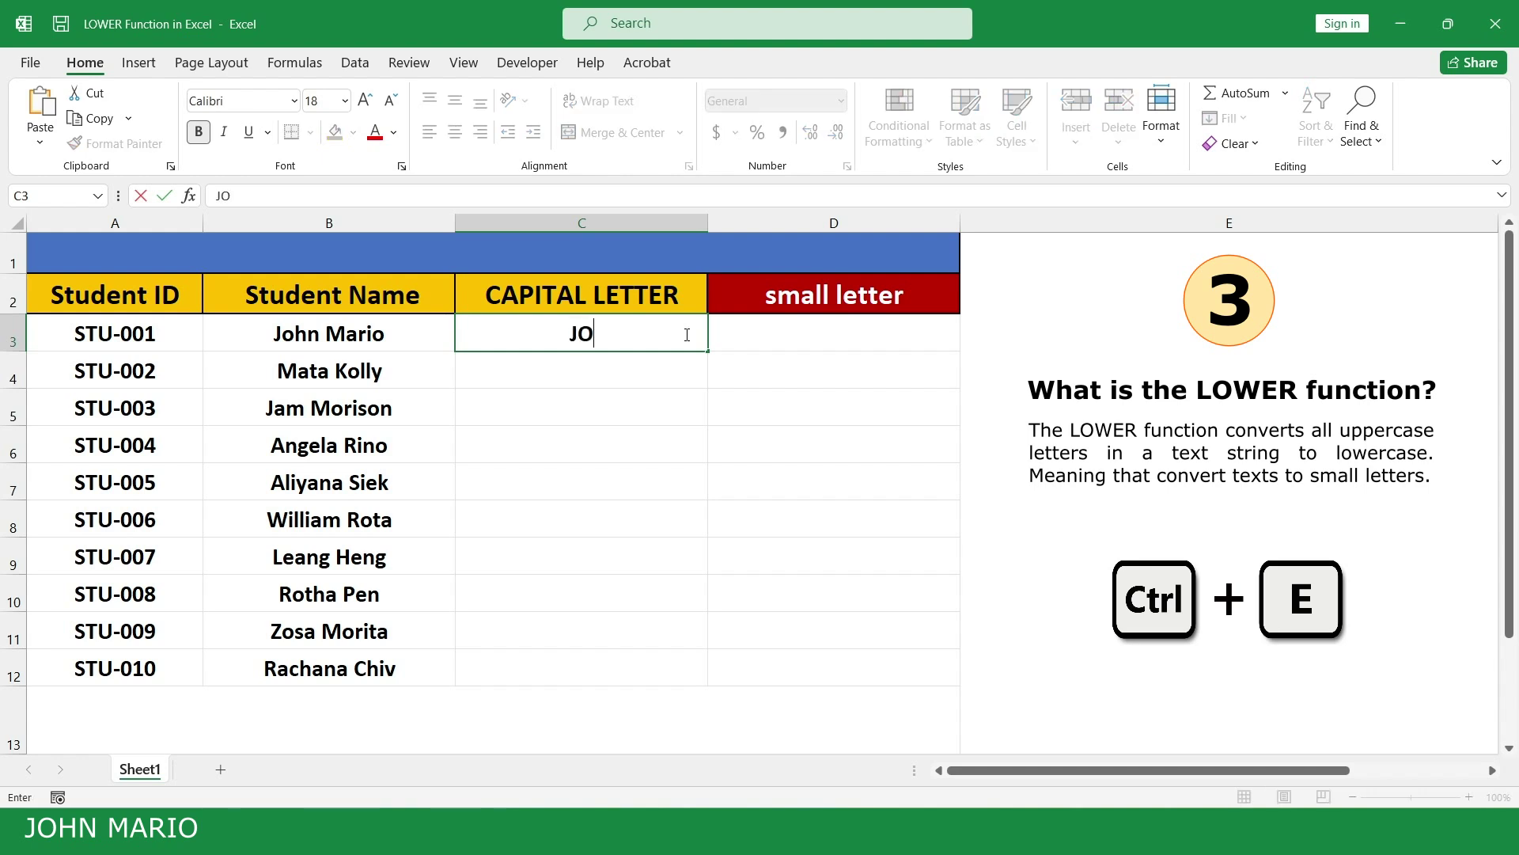
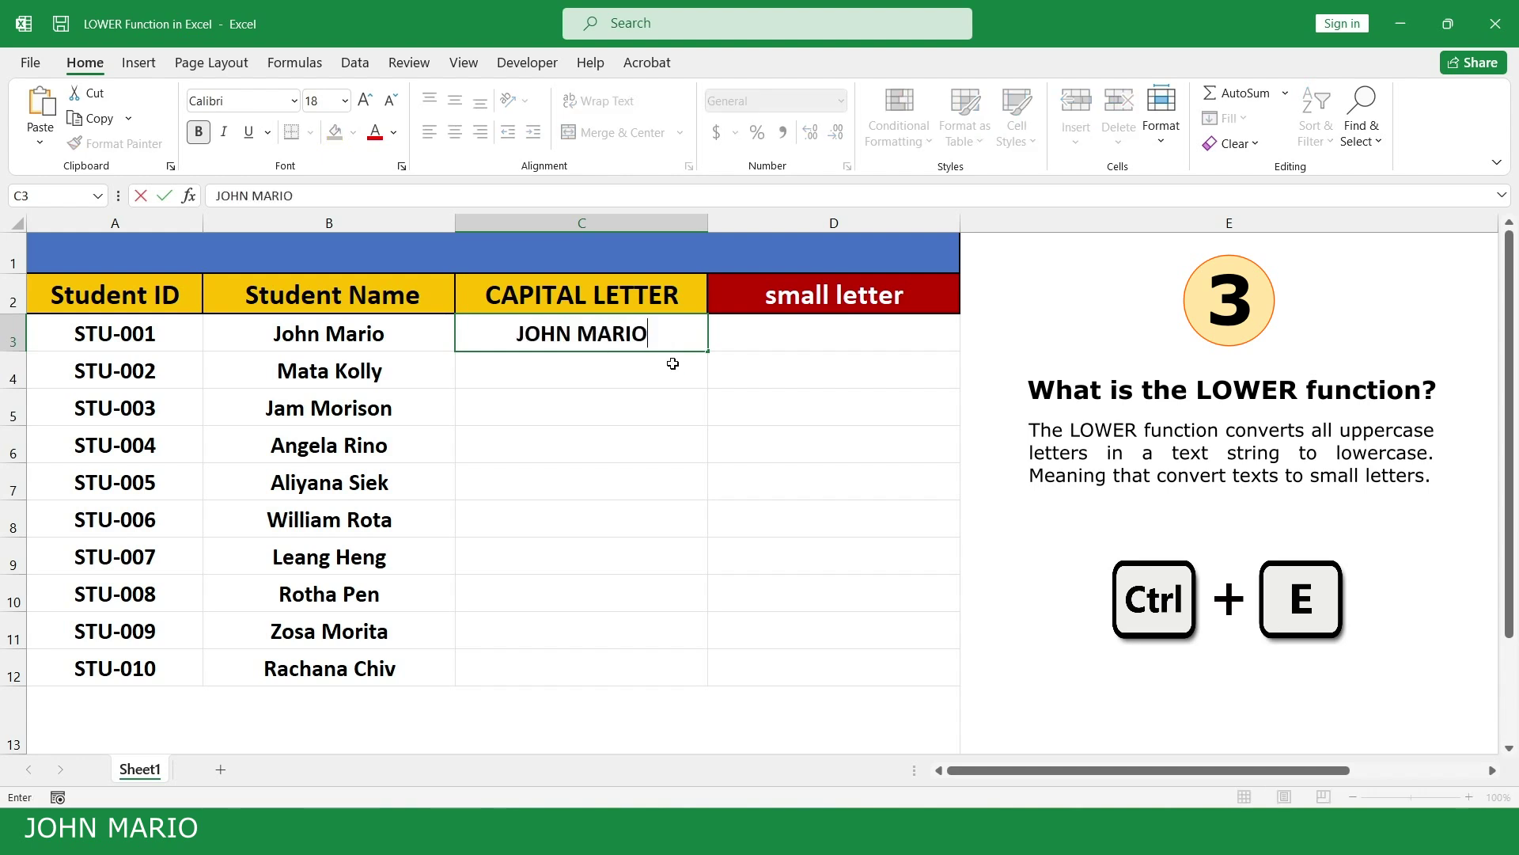
key(Return)
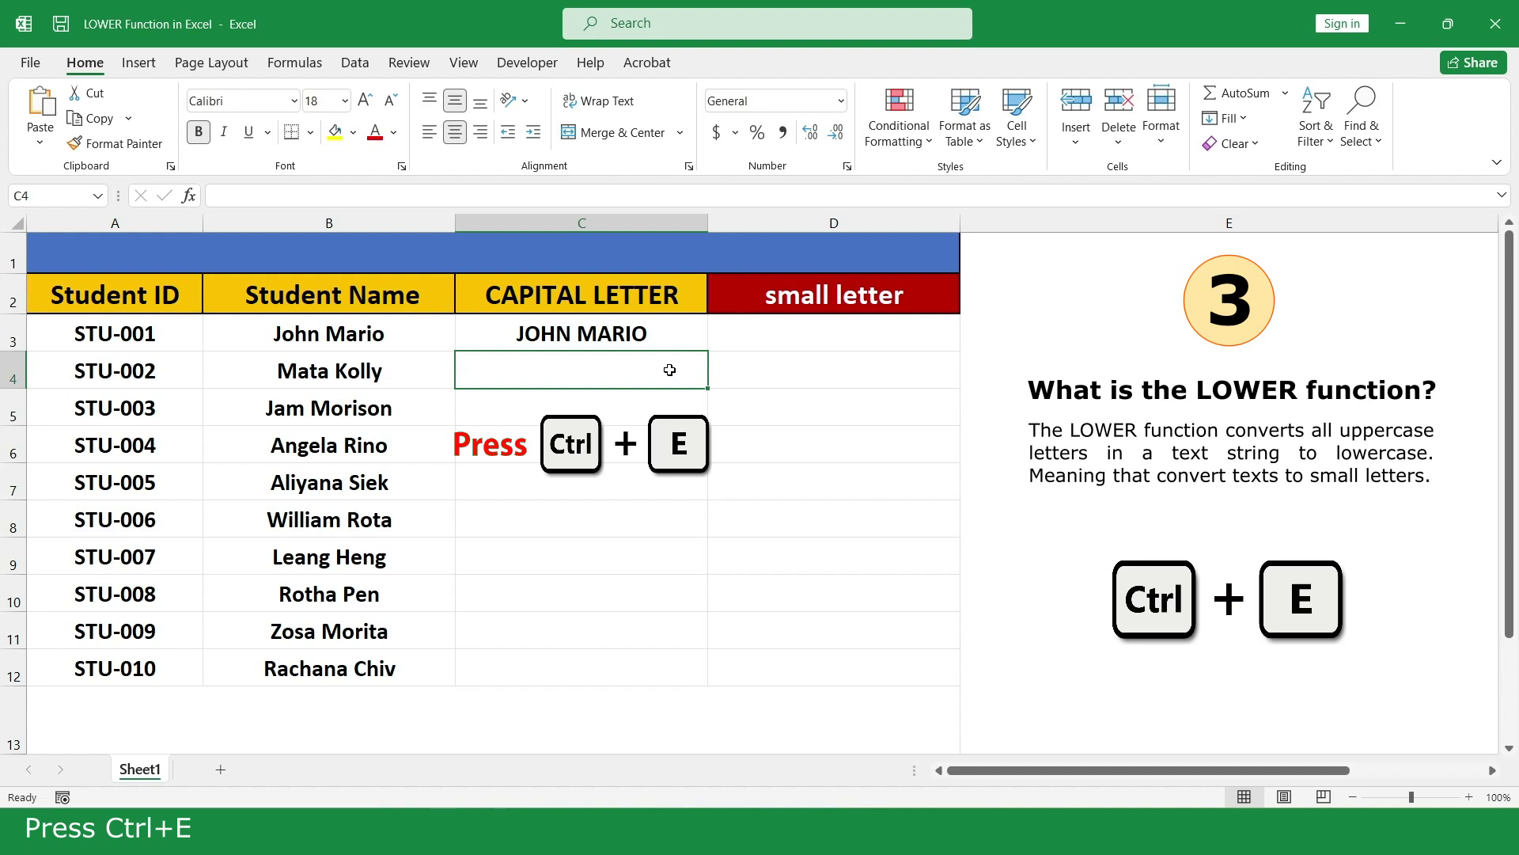
key(ctrl+e)
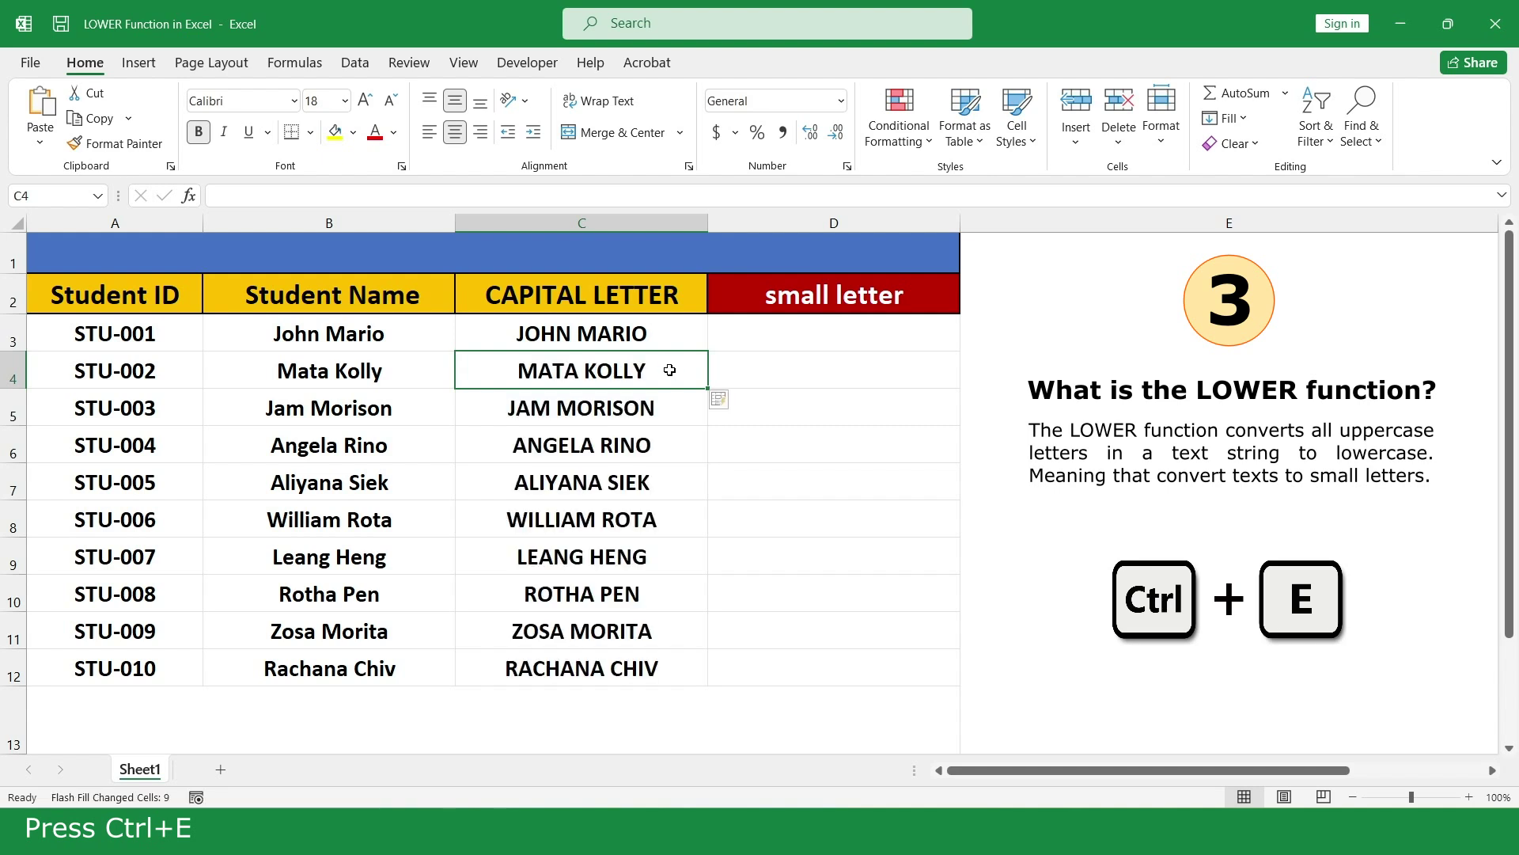
Enter =LOWER(C3) in D3 and fill it down to D12
click(919, 333)
text(=LO)
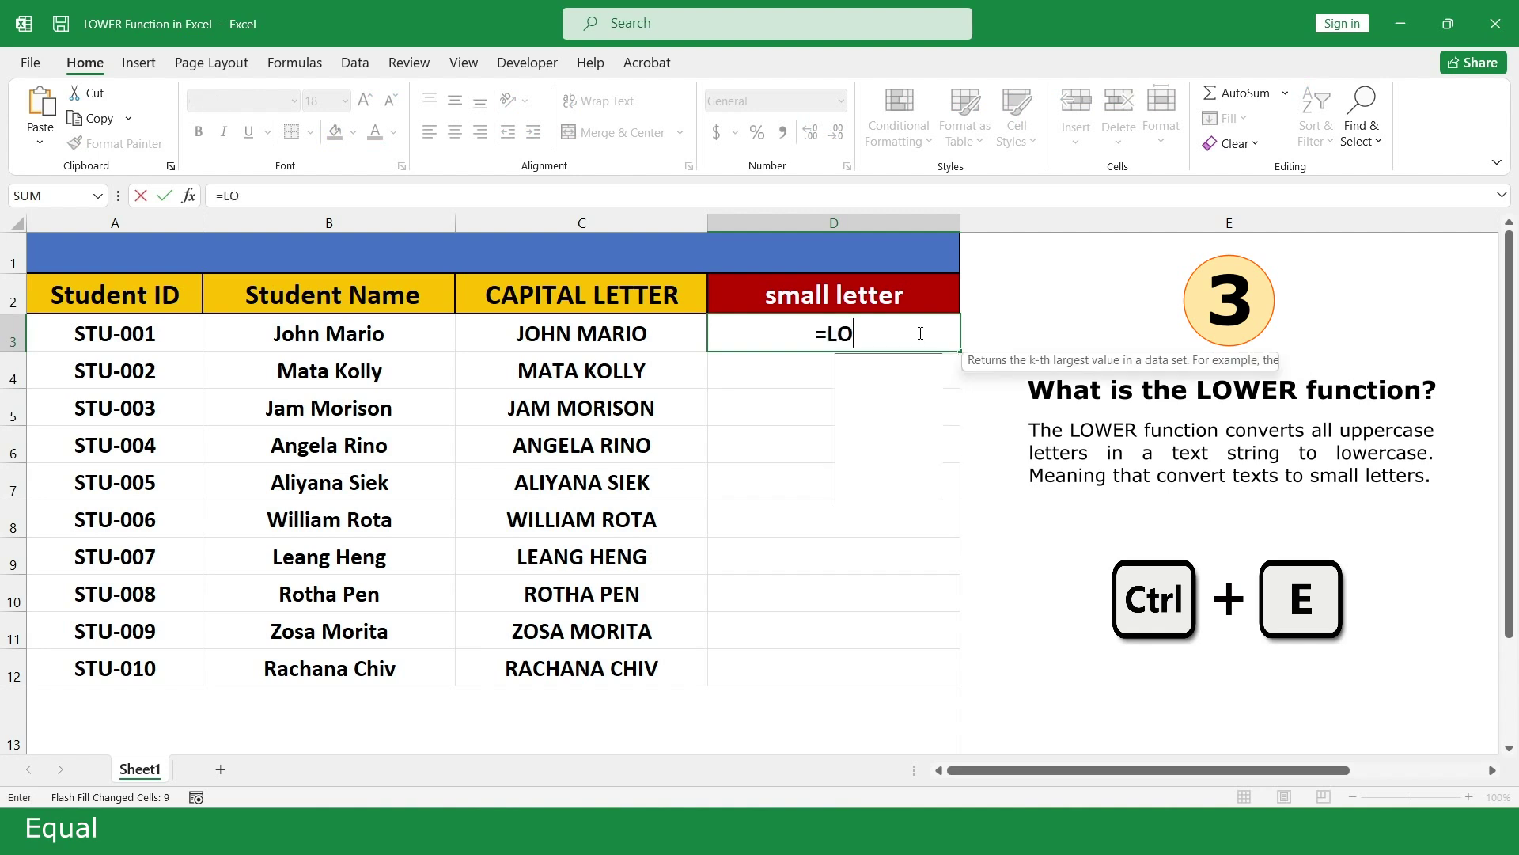
text(W)
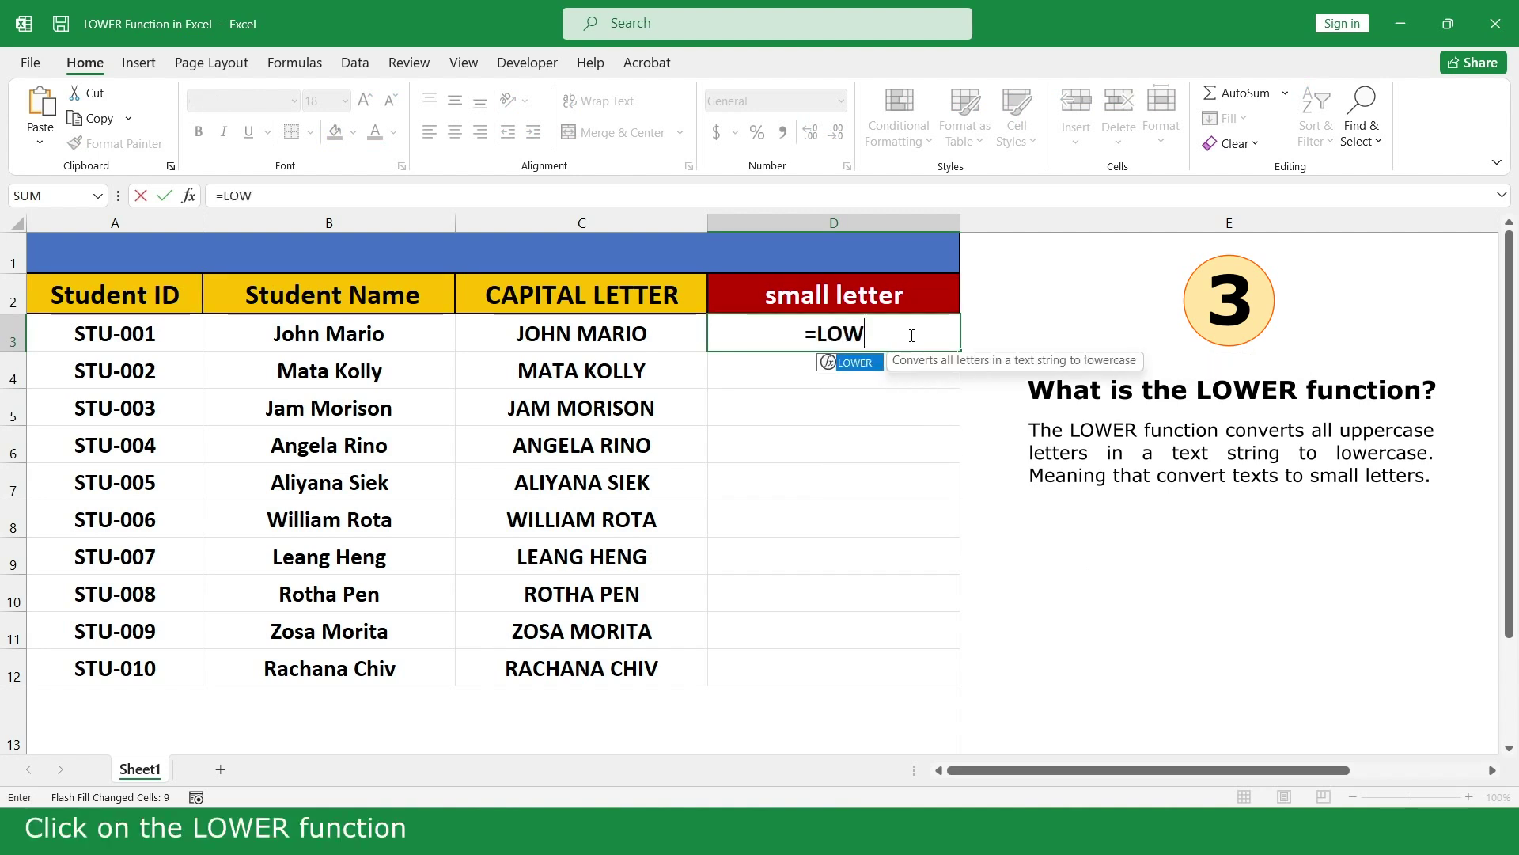
double_click(871, 361)
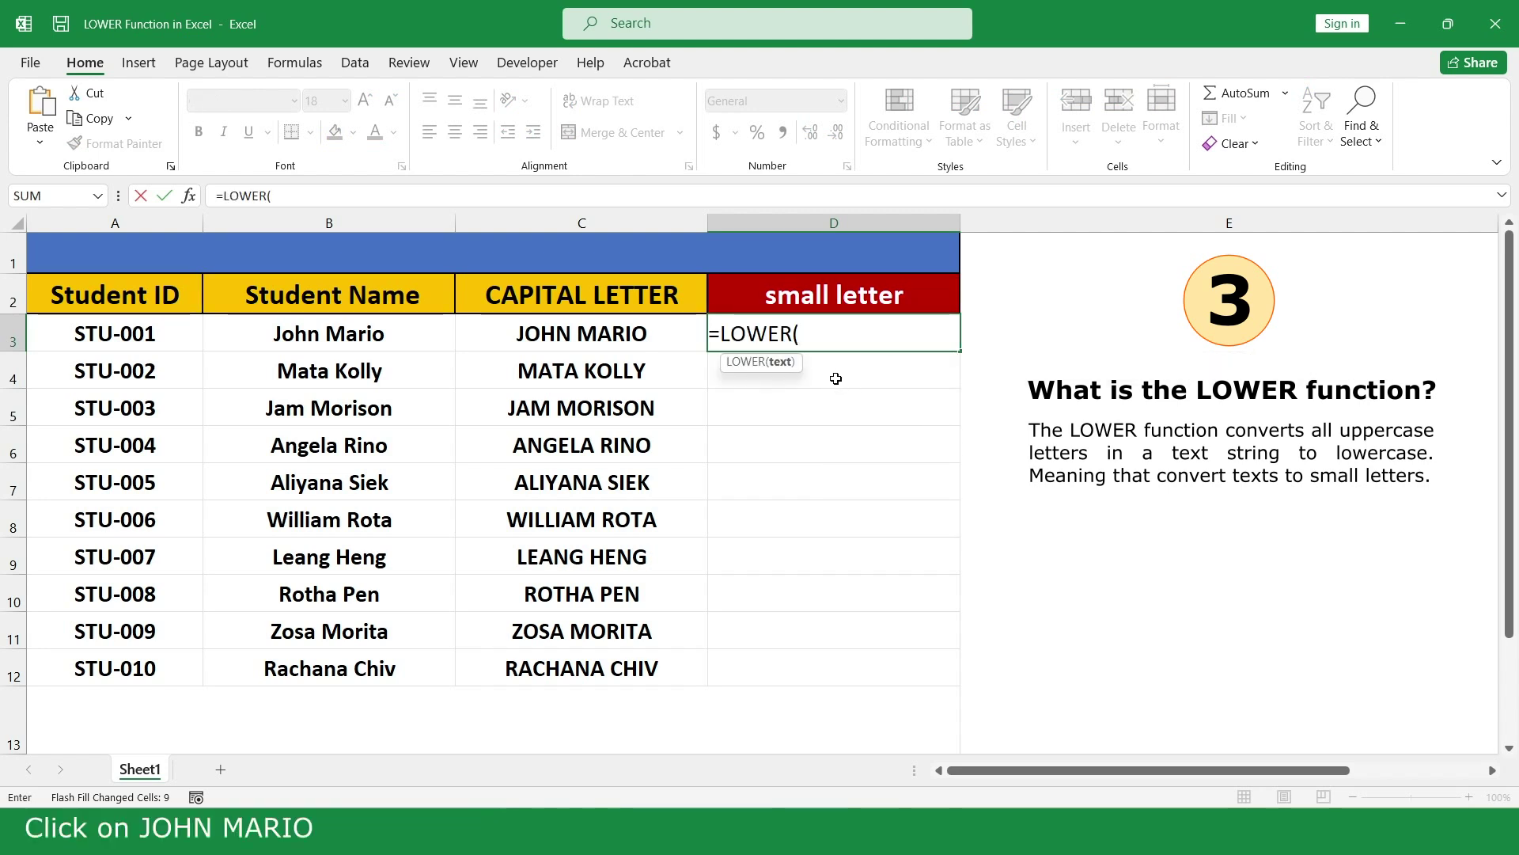
click(665, 333)
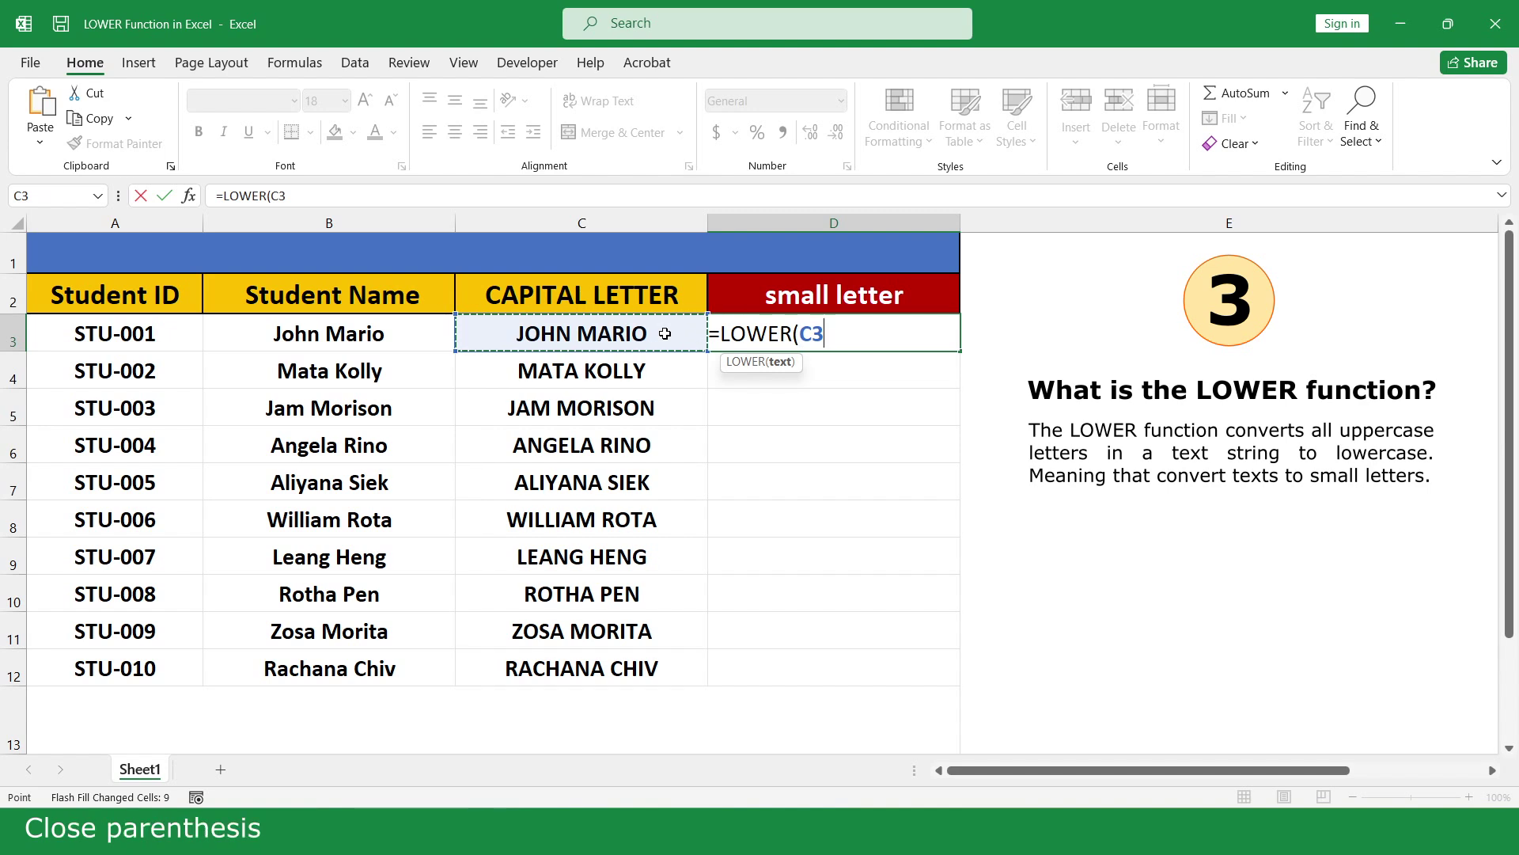
text())
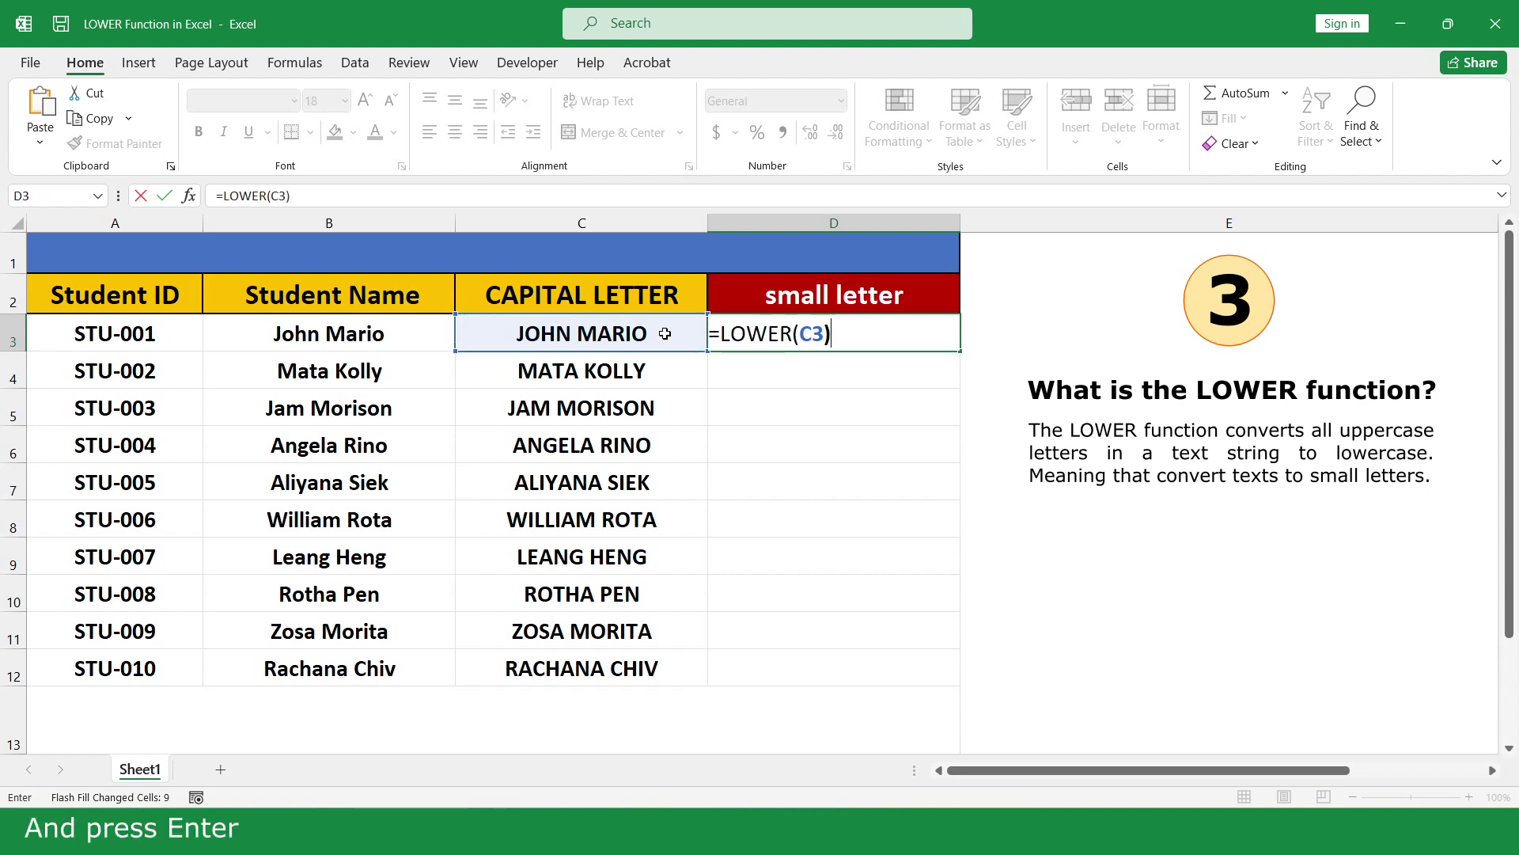
key(Return)
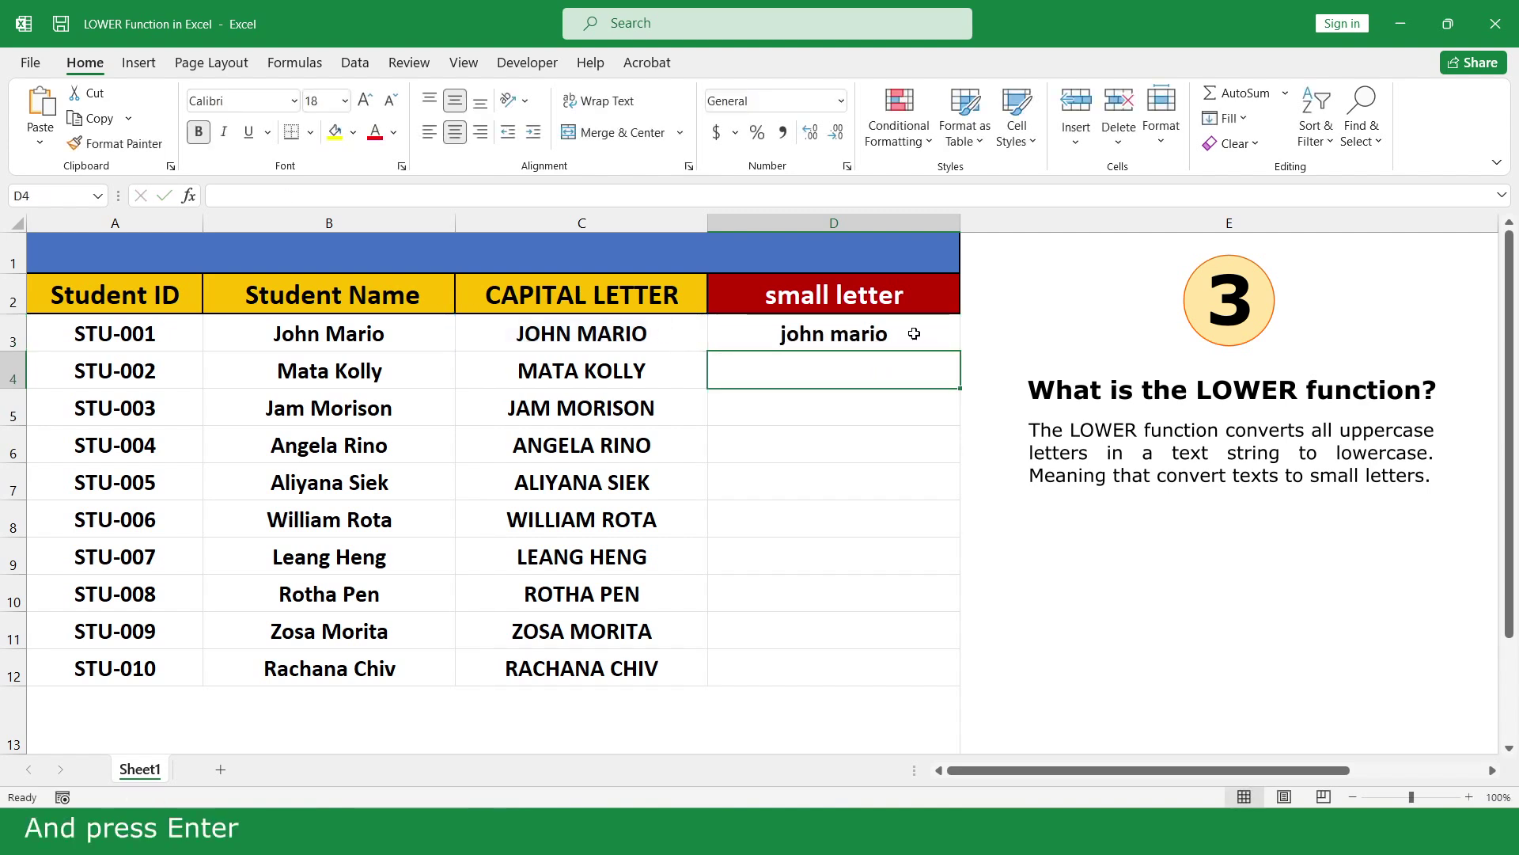
click(910, 335)
drag(960, 351, 941, 669)
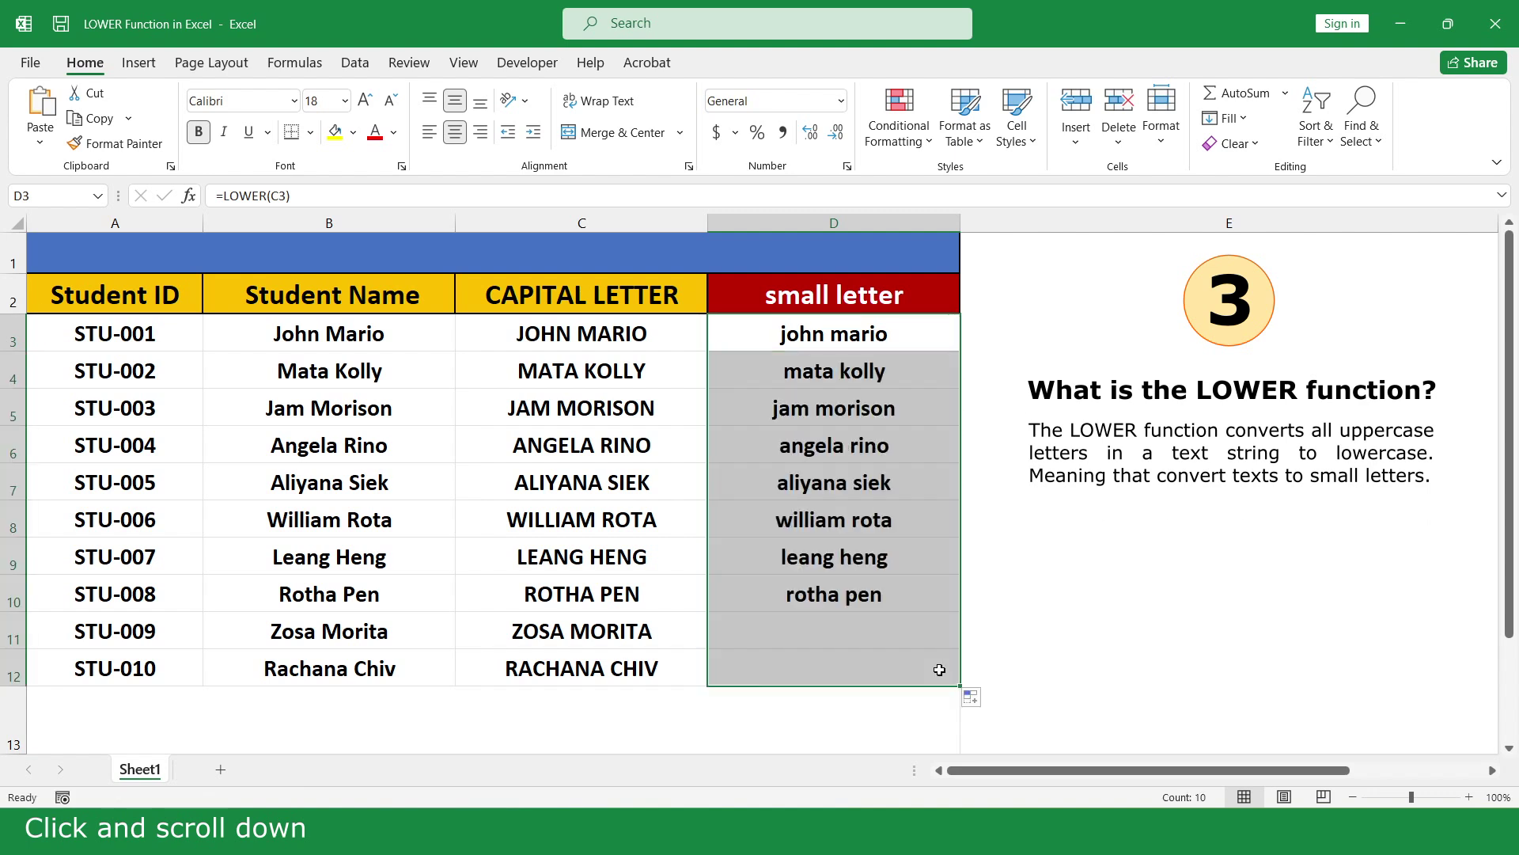
click(978, 725)
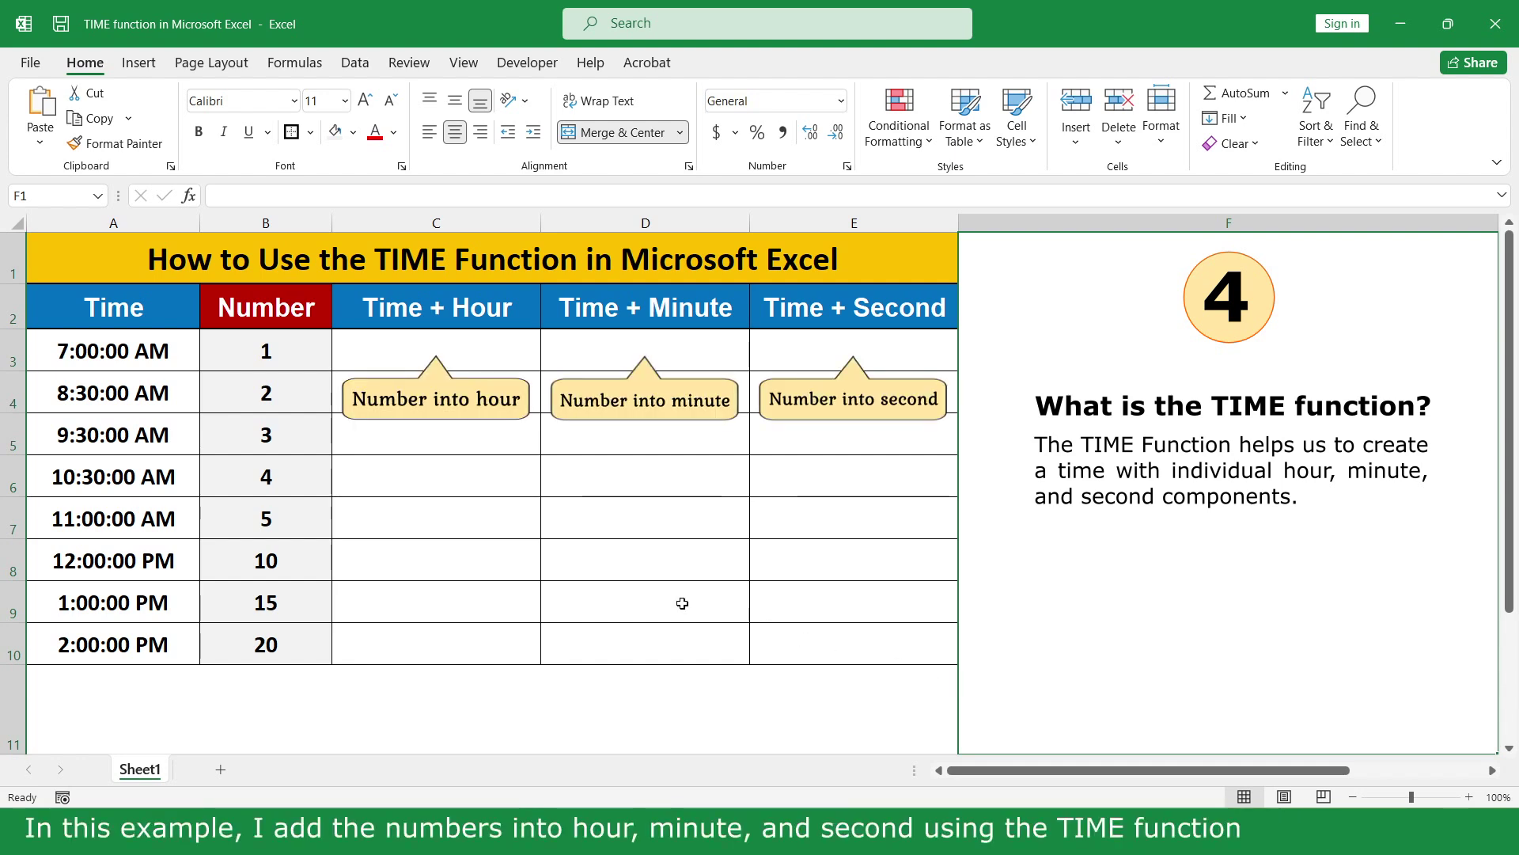
Enter =A3+TIME(B3,0,0) in C3 and fill it down to C10
click(491, 350)
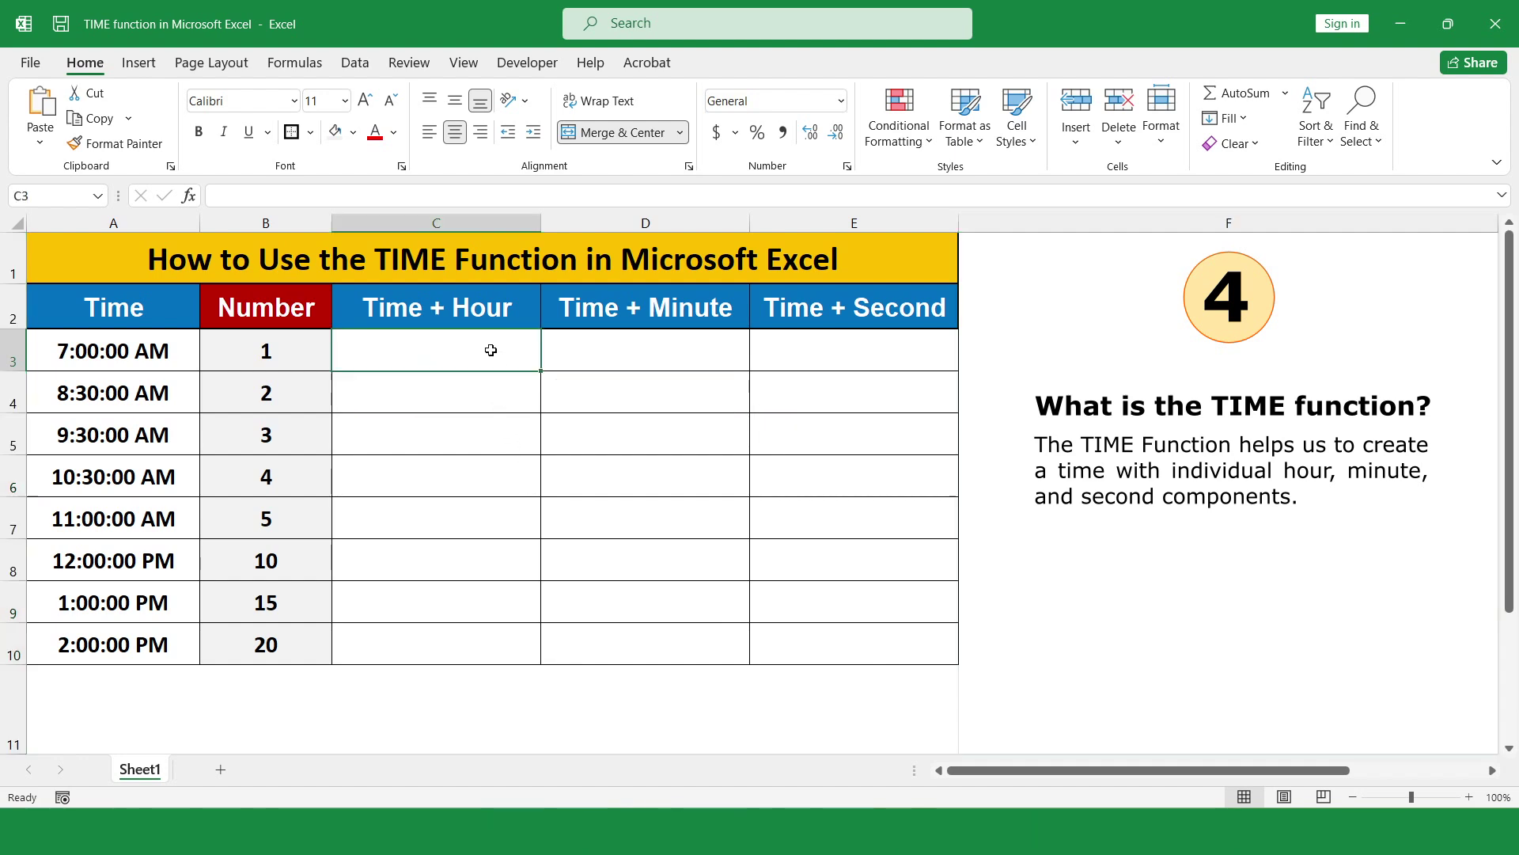
text(=)
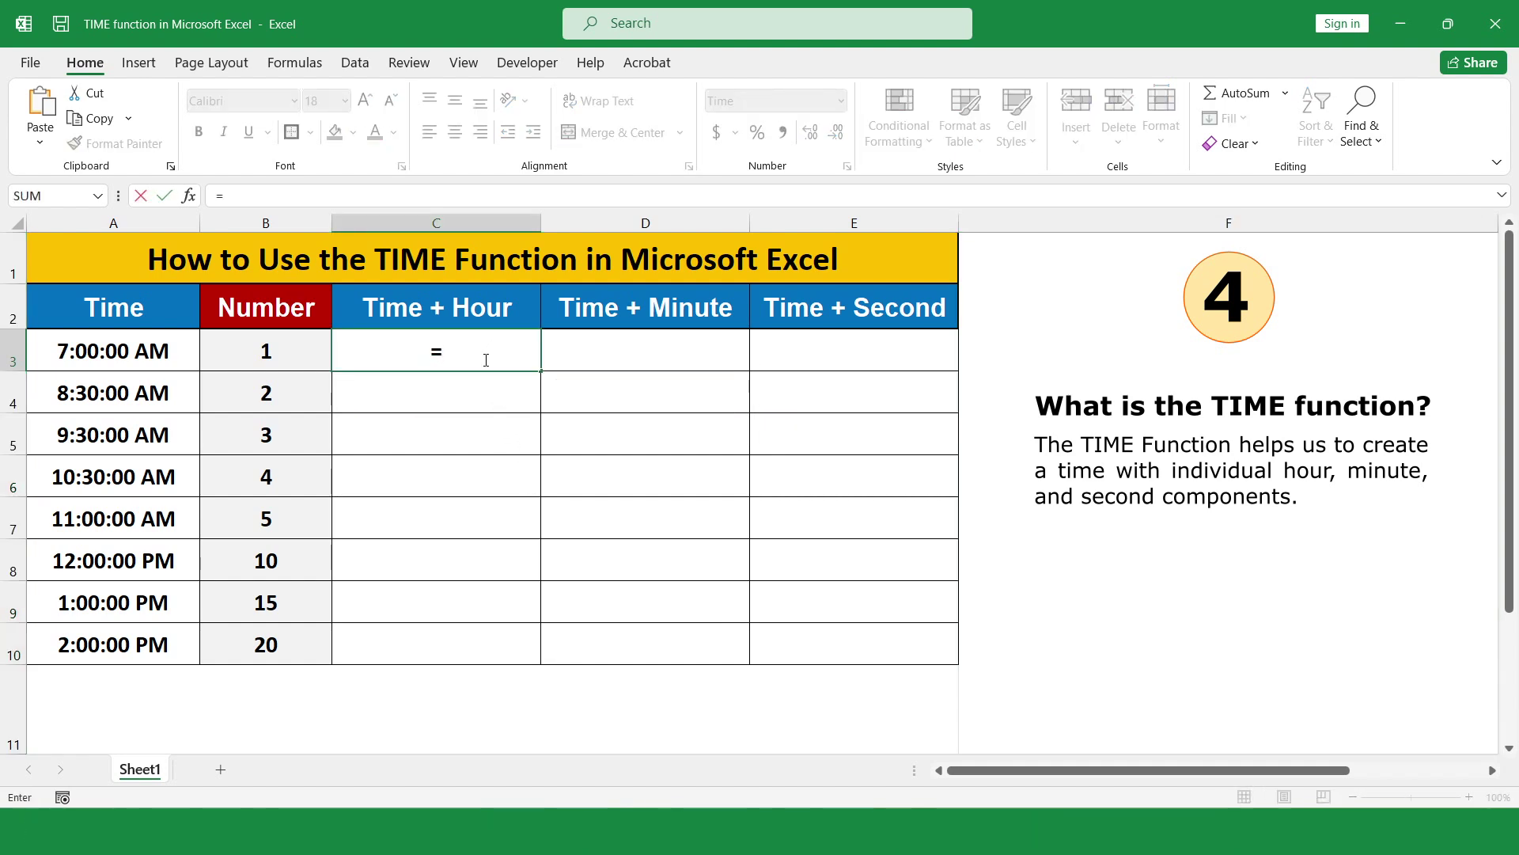
click(121, 353)
text(+)
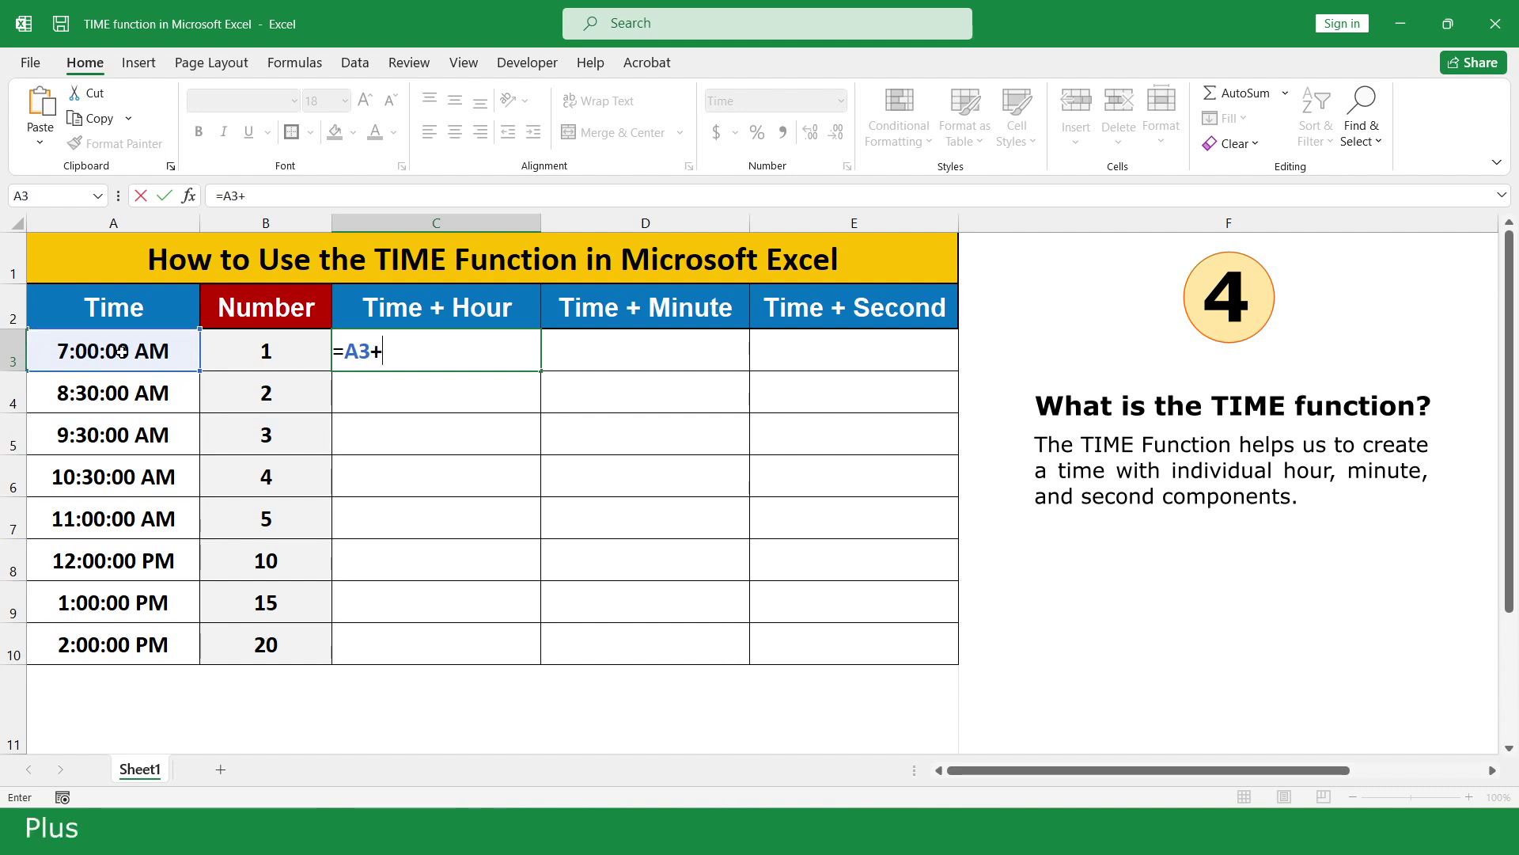
text(ti)
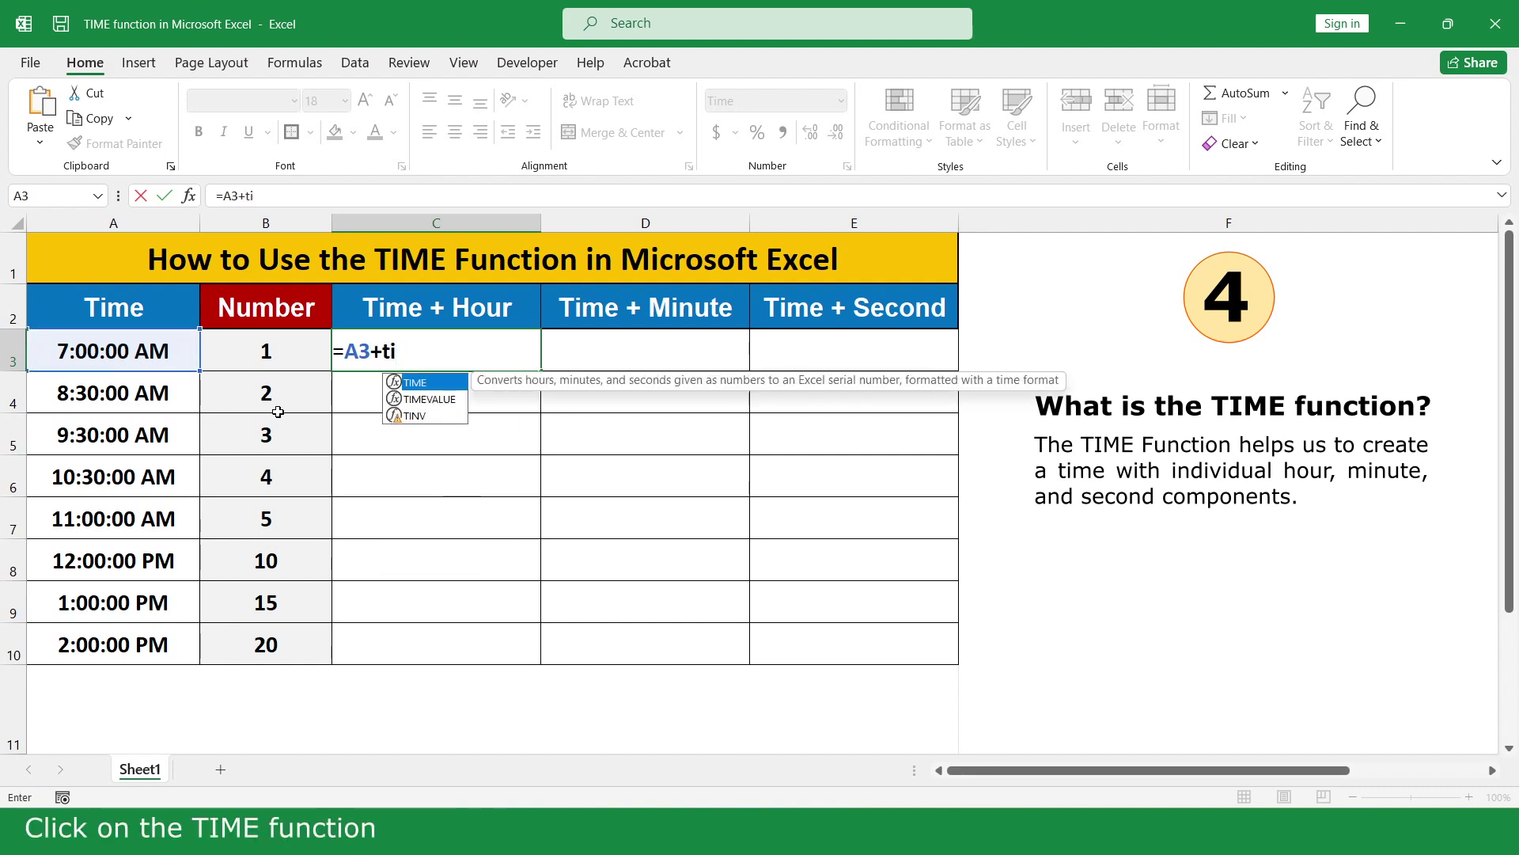
double_click(451, 383)
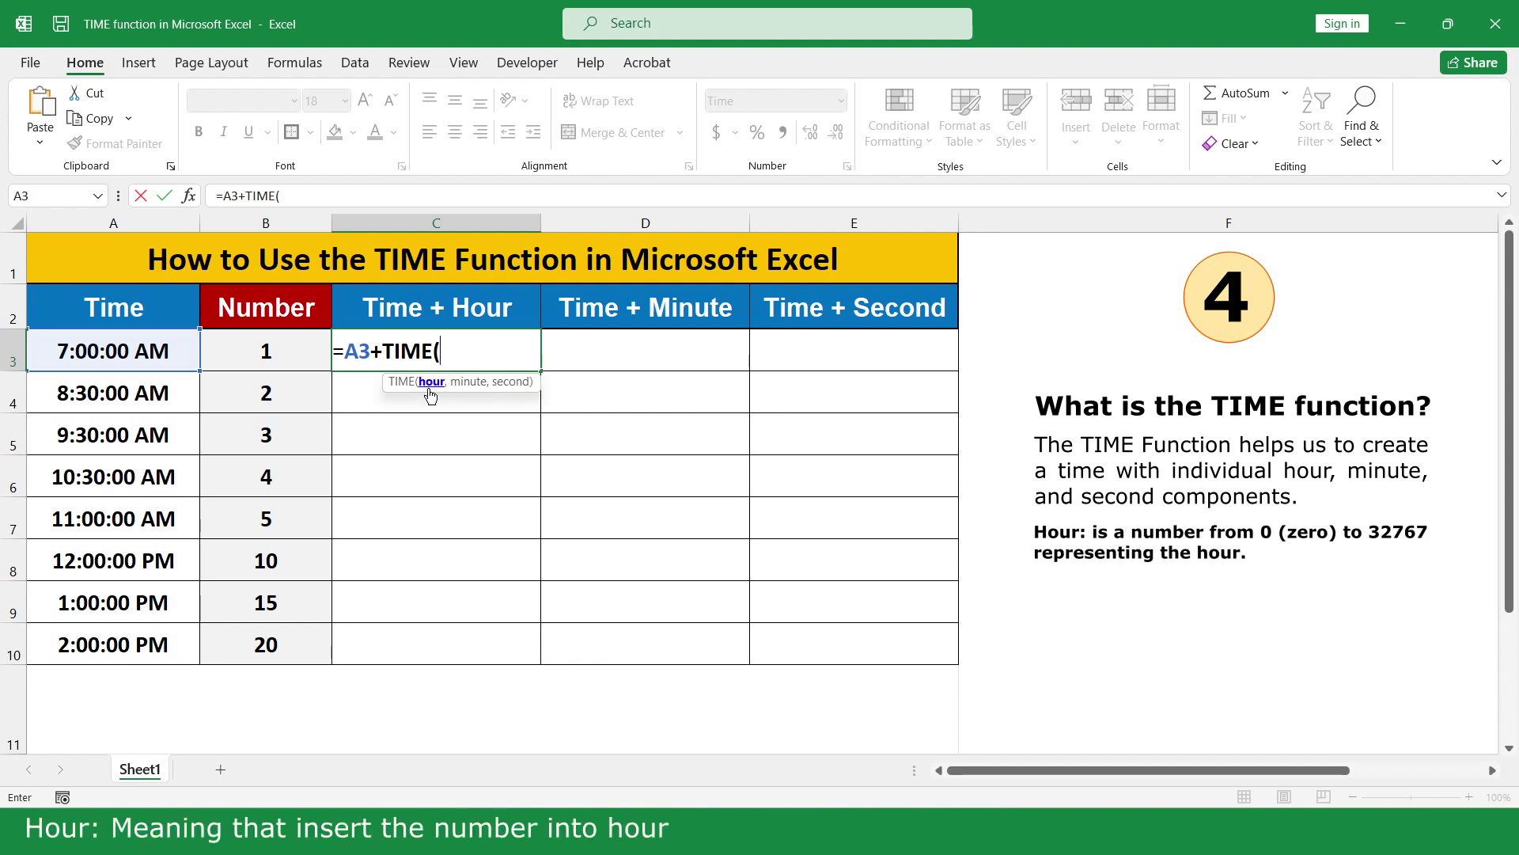
click(292, 349)
text(,)
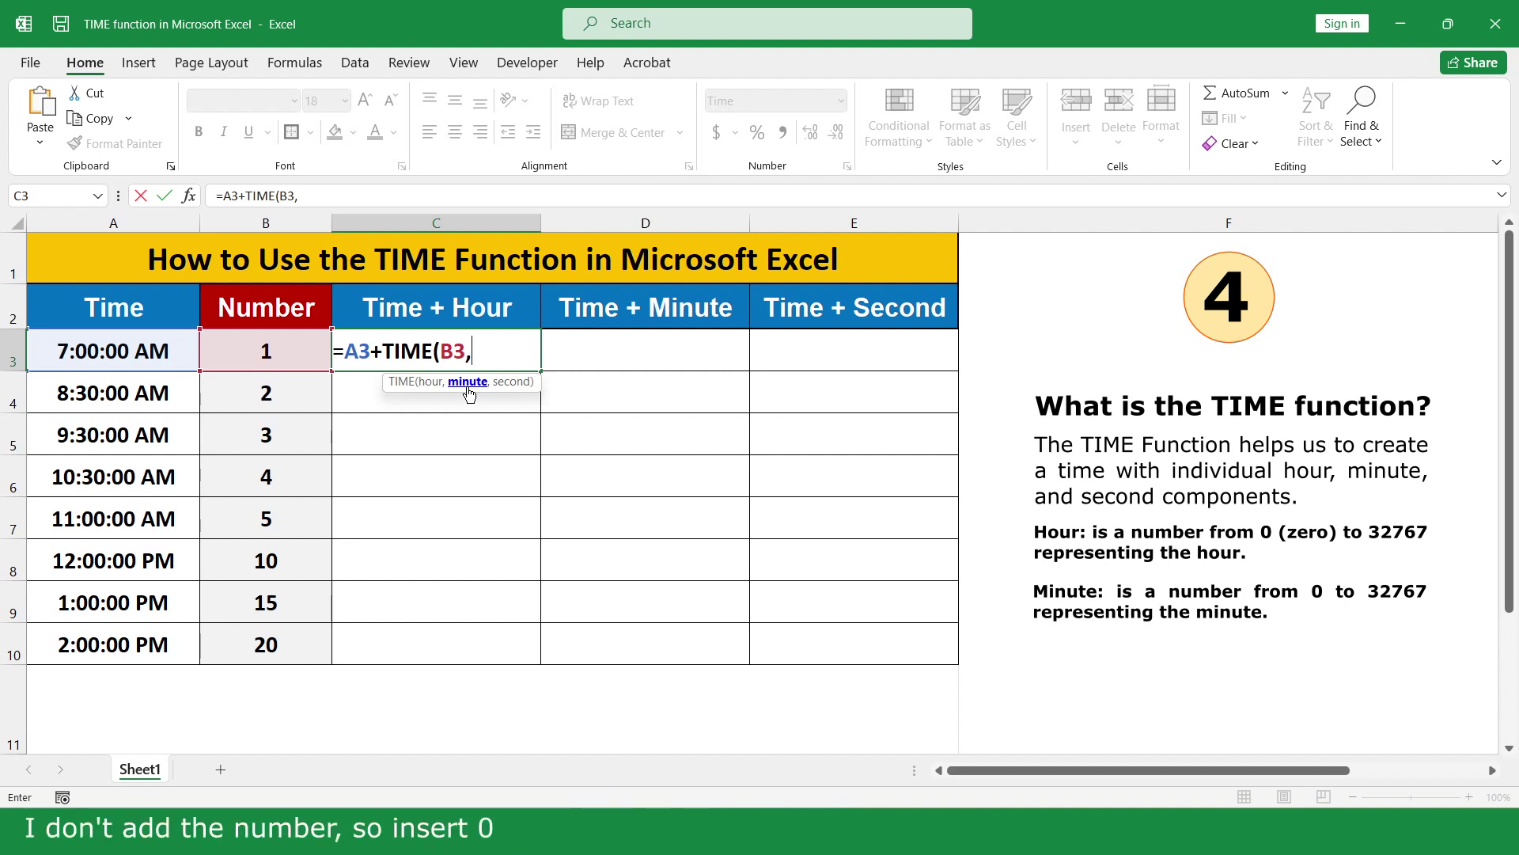
text(0,)
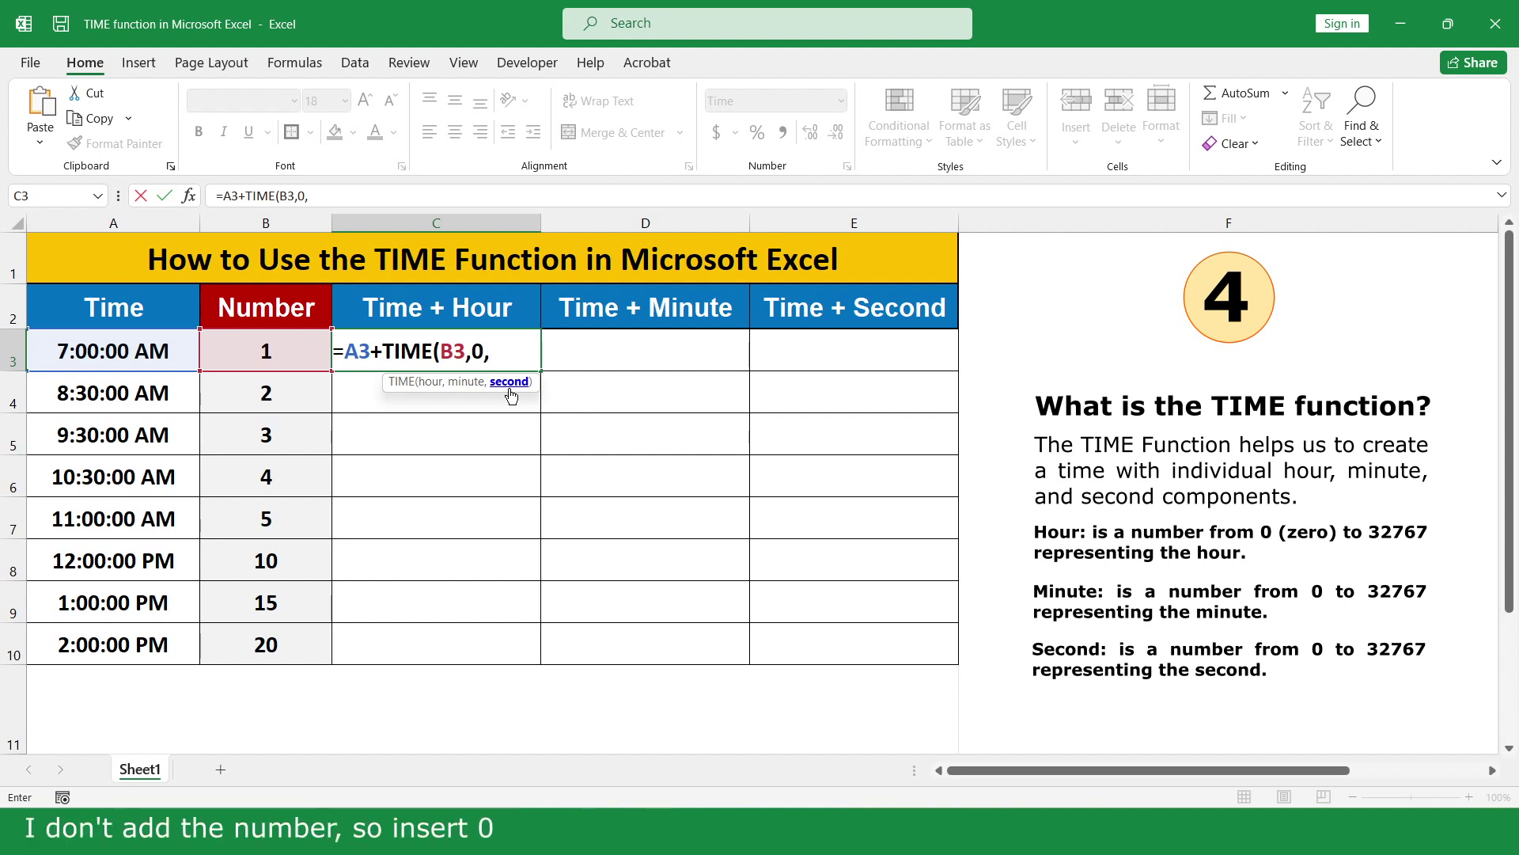
text(0)
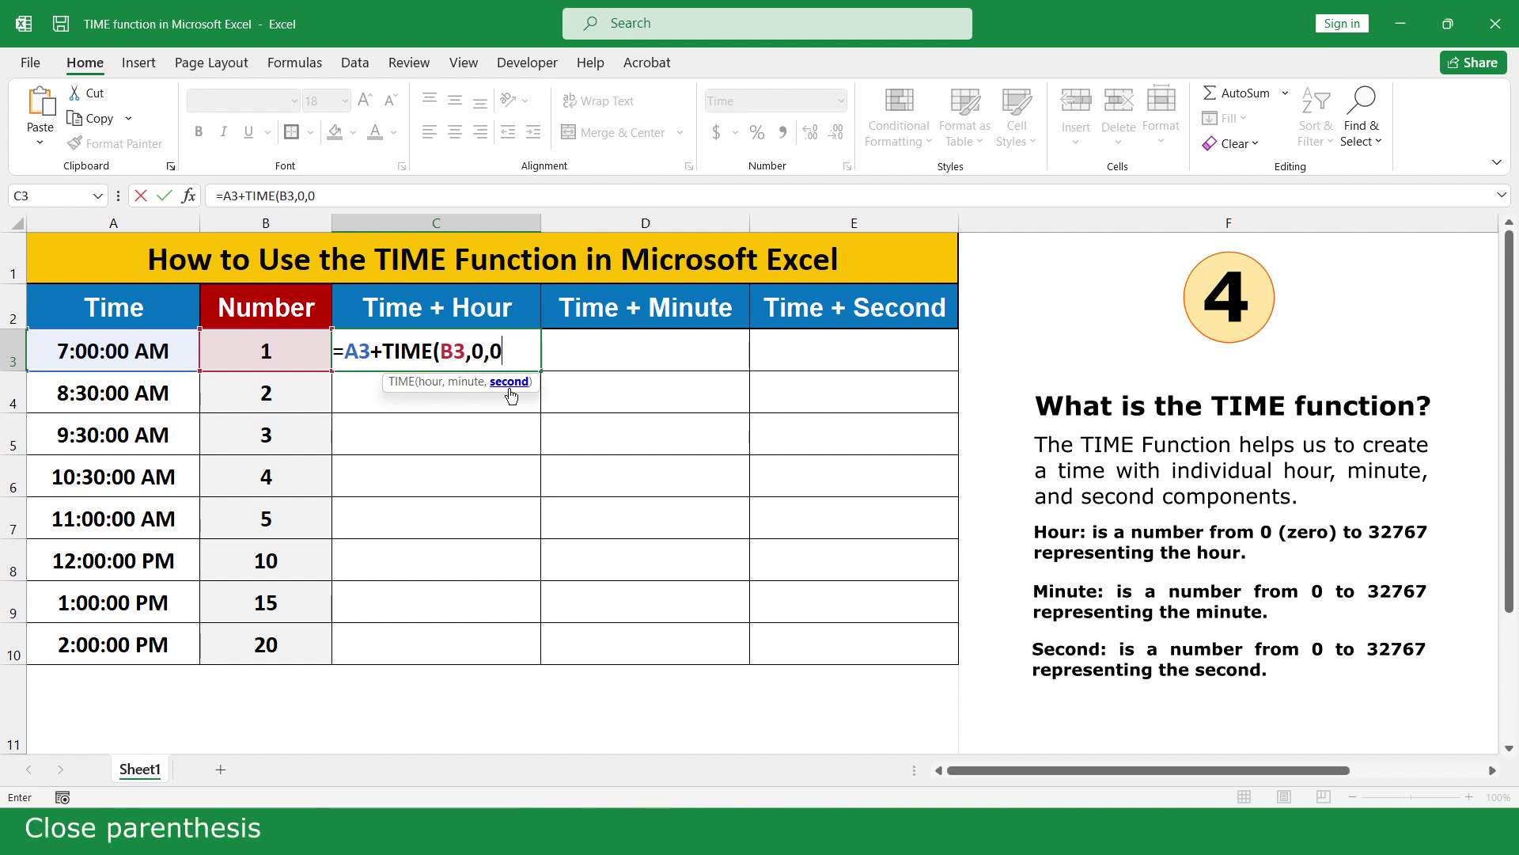
text())
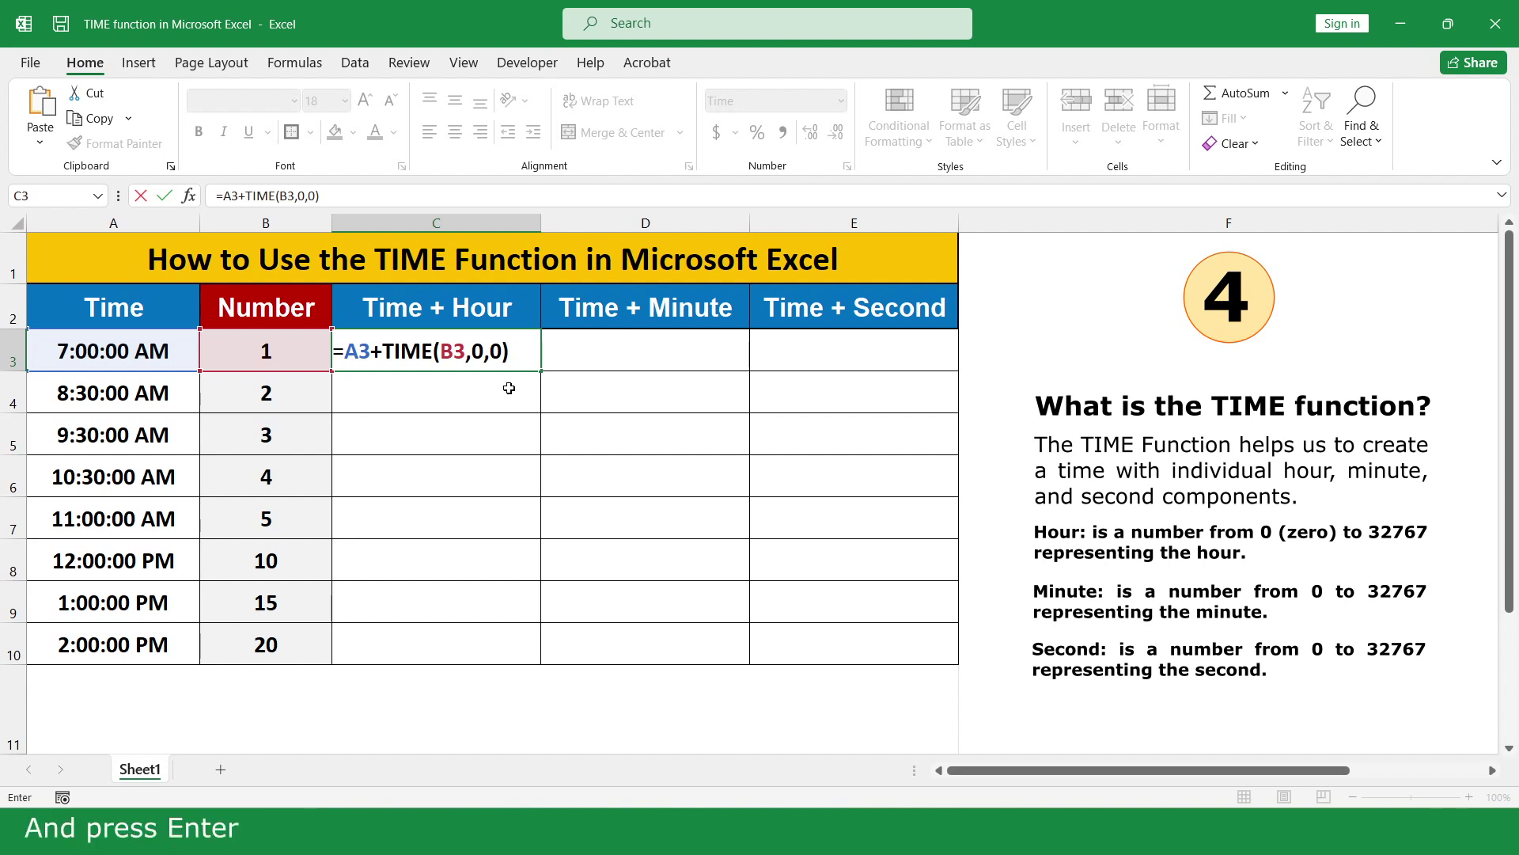
key(Return)
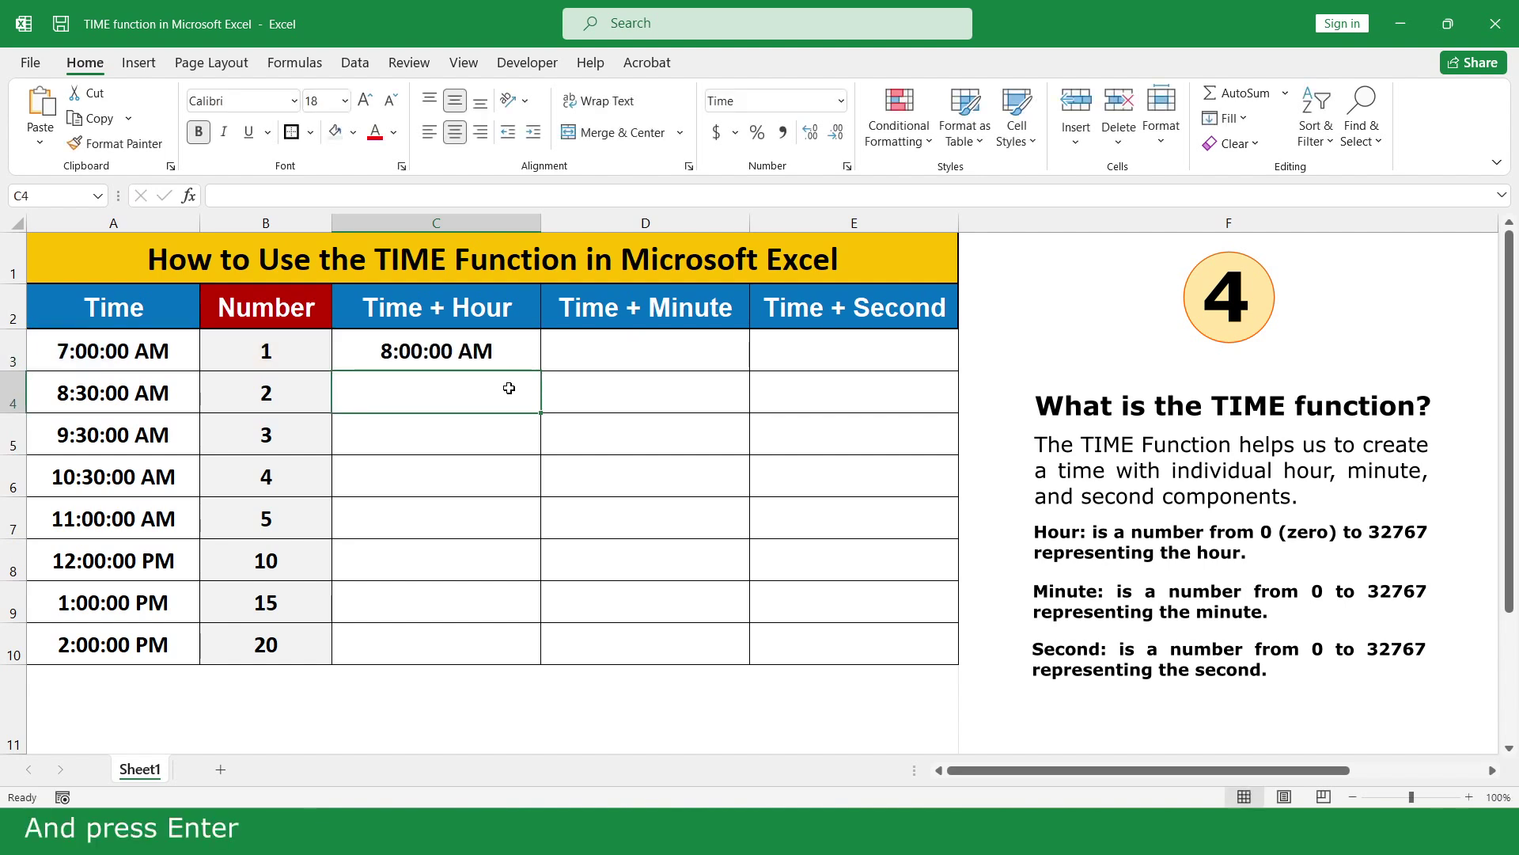
click(524, 350)
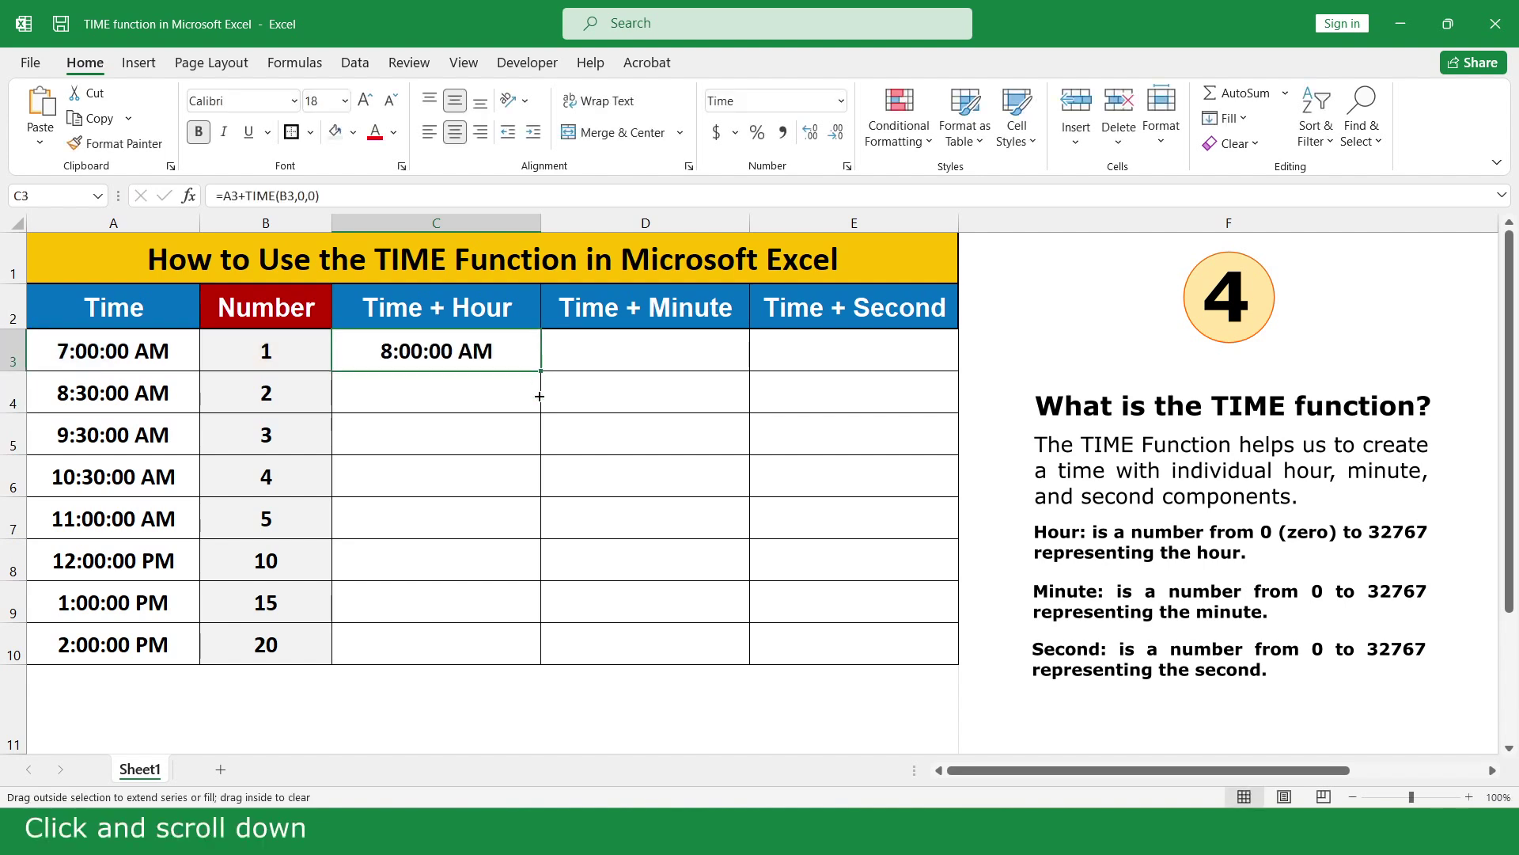
drag(540, 396, 523, 646)
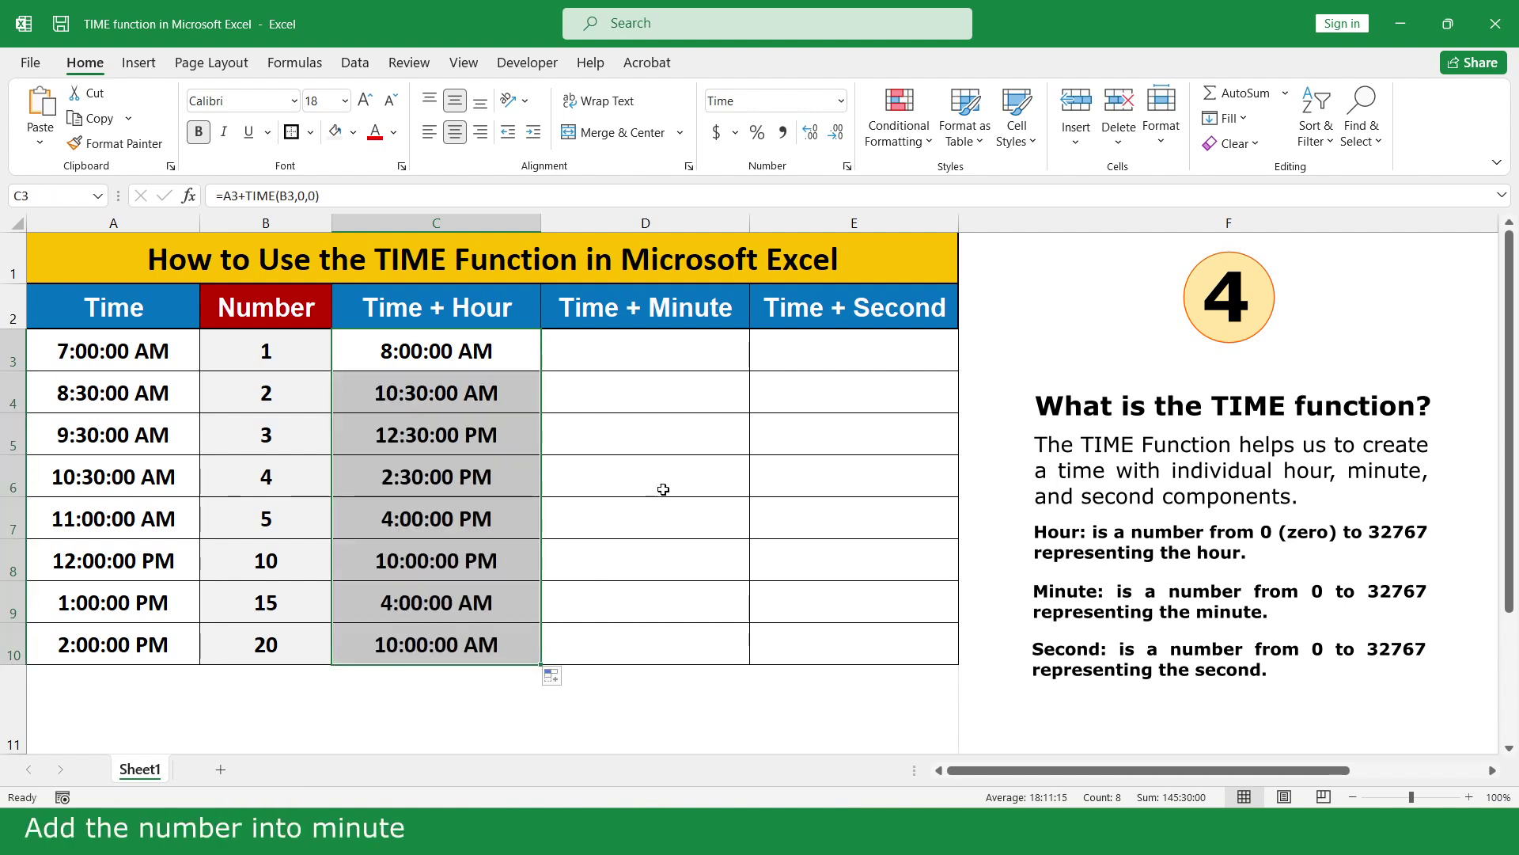
Enter =A3+TIME(0,B3,0) in D3 and fill it down to D10
click(716, 349)
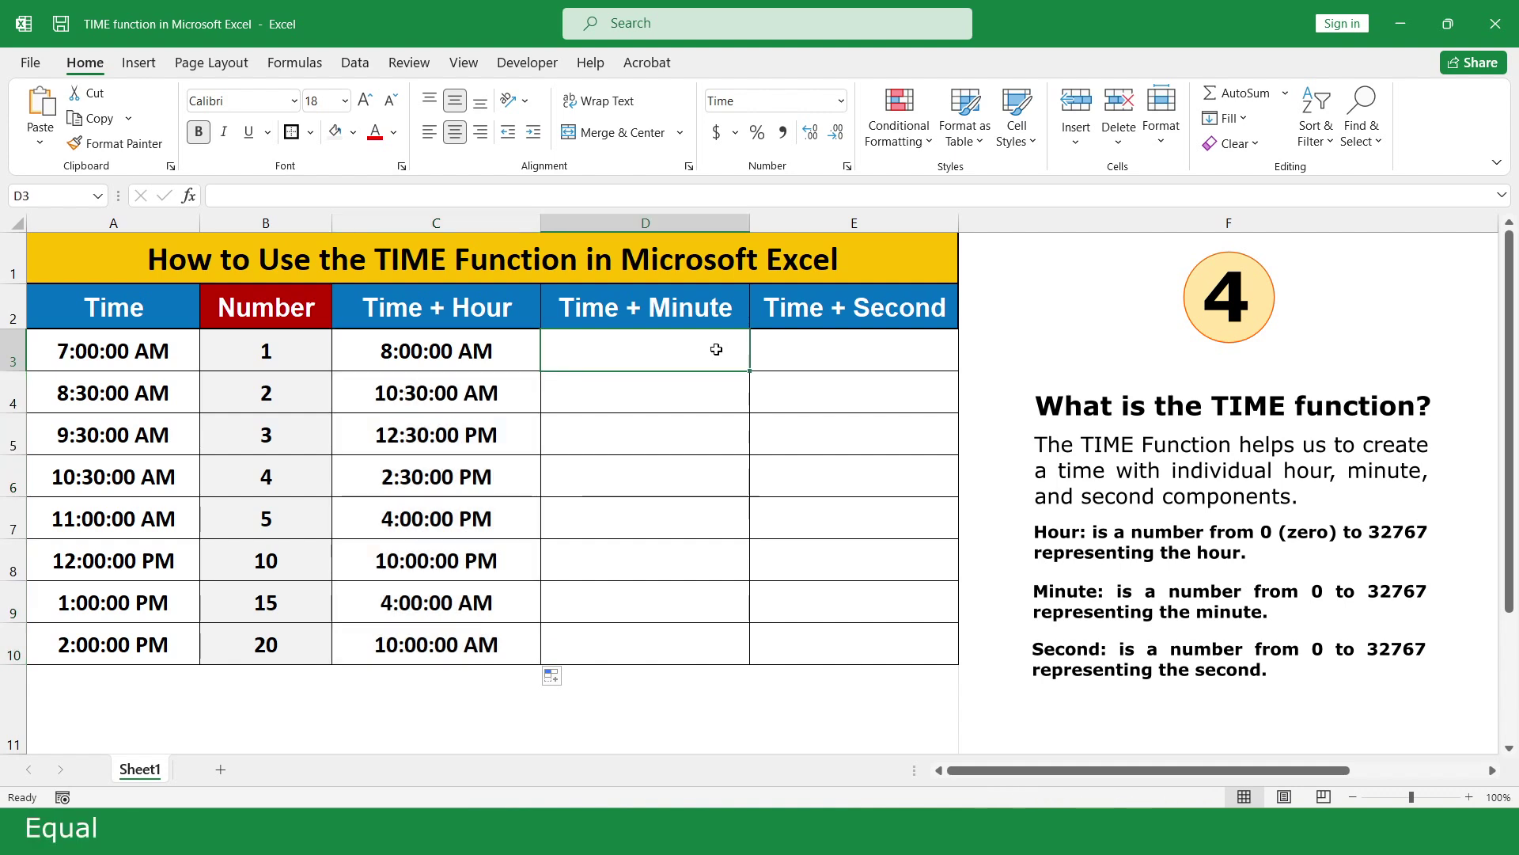
text(=)
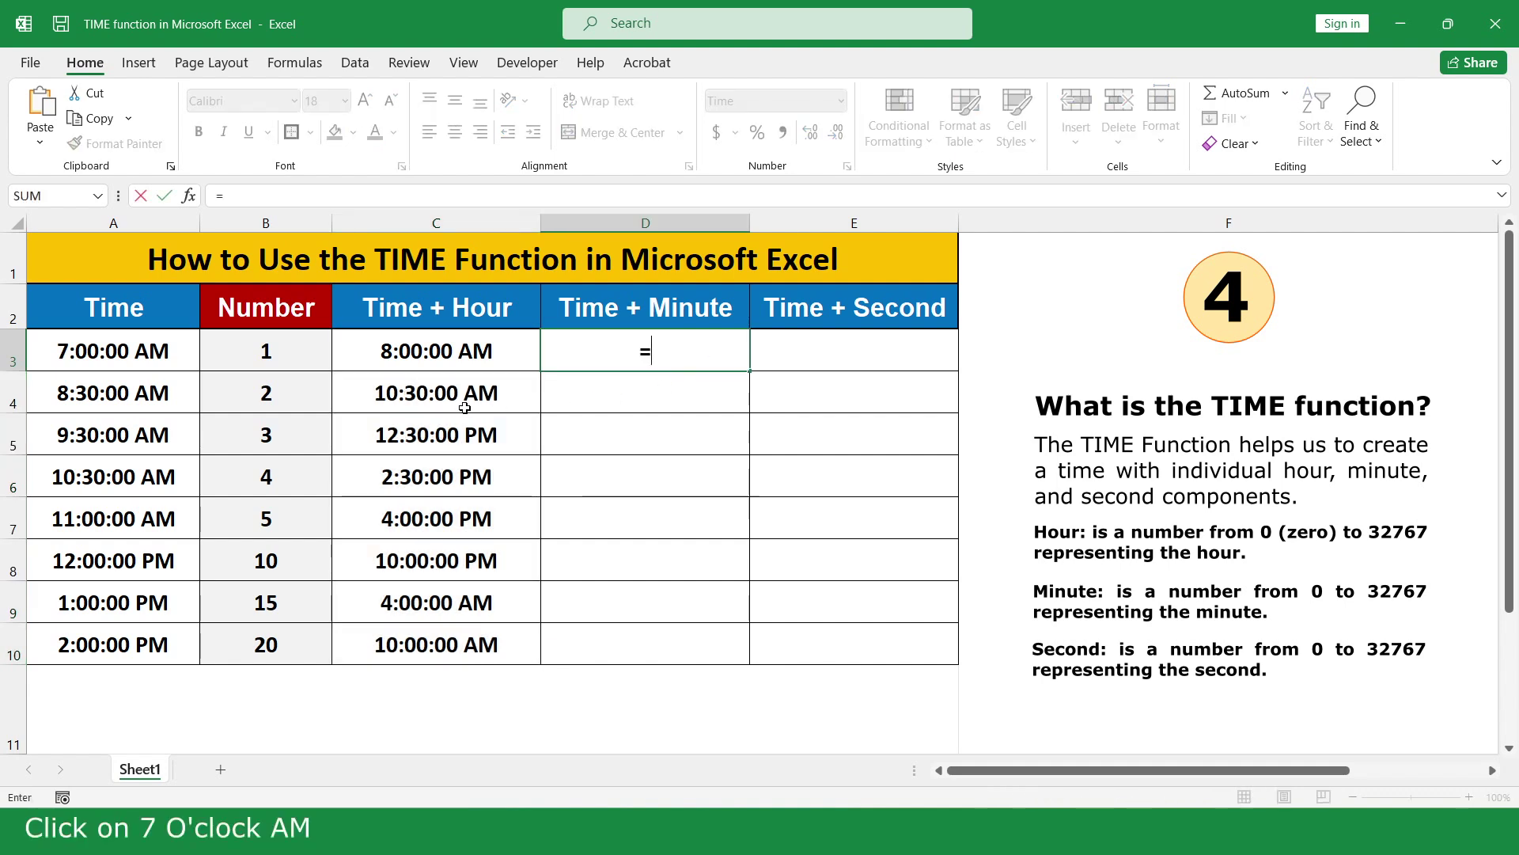
click(133, 351)
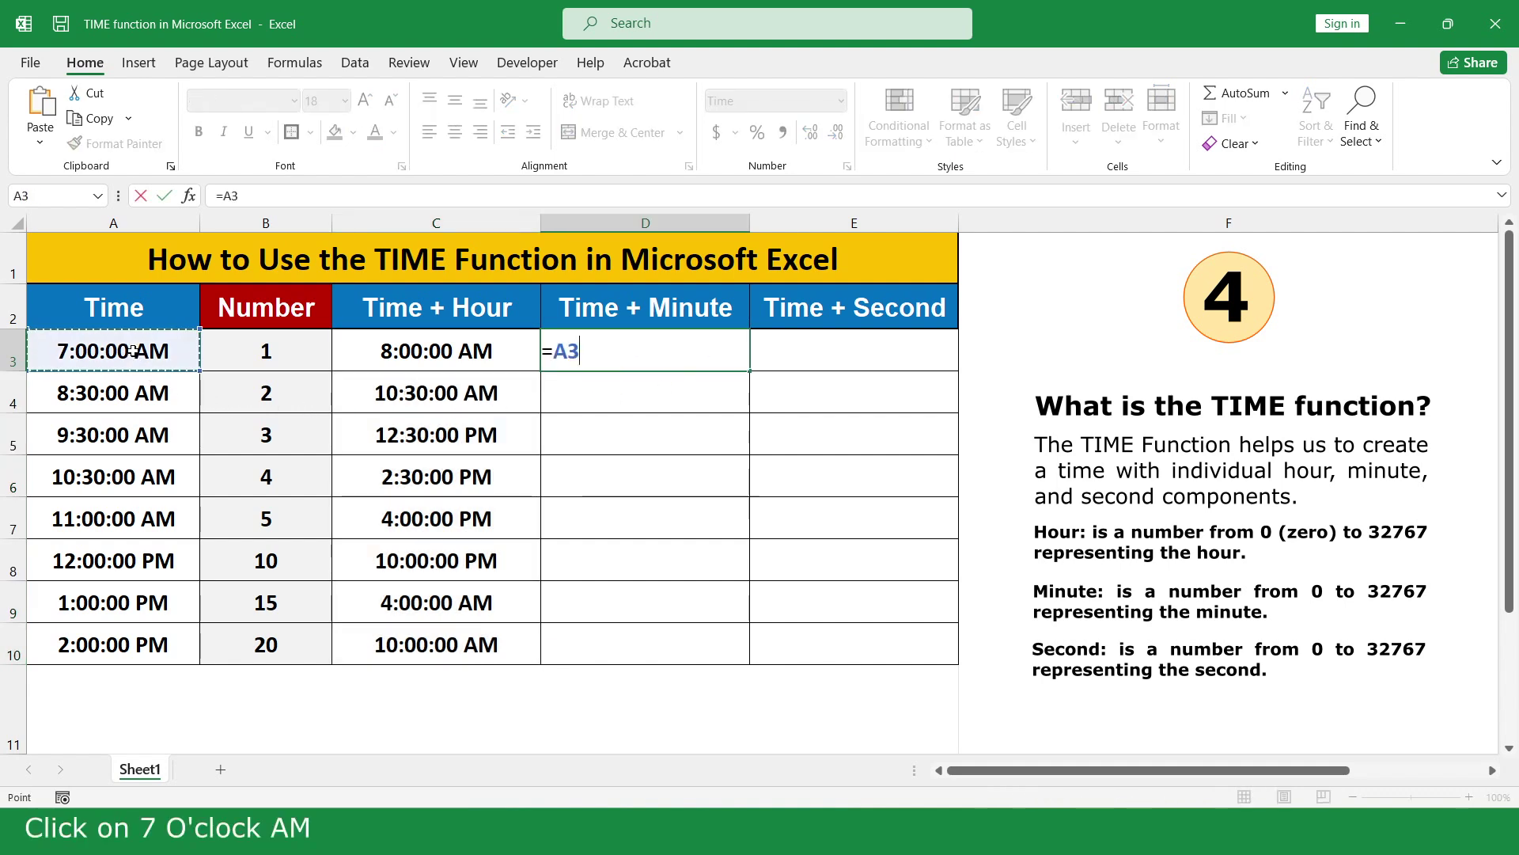
text(+ti)
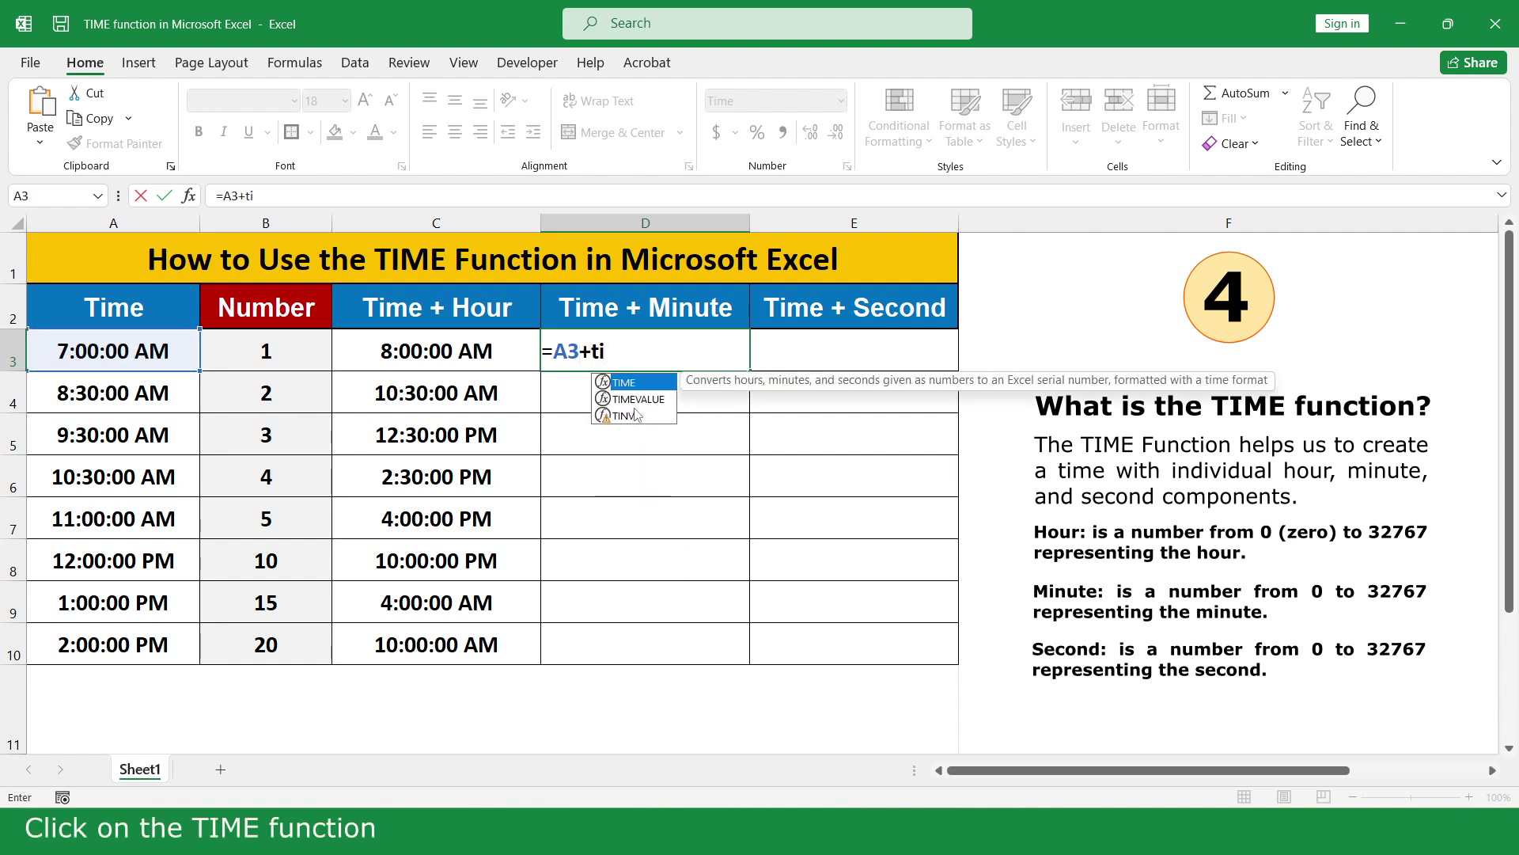
double_click(625, 382)
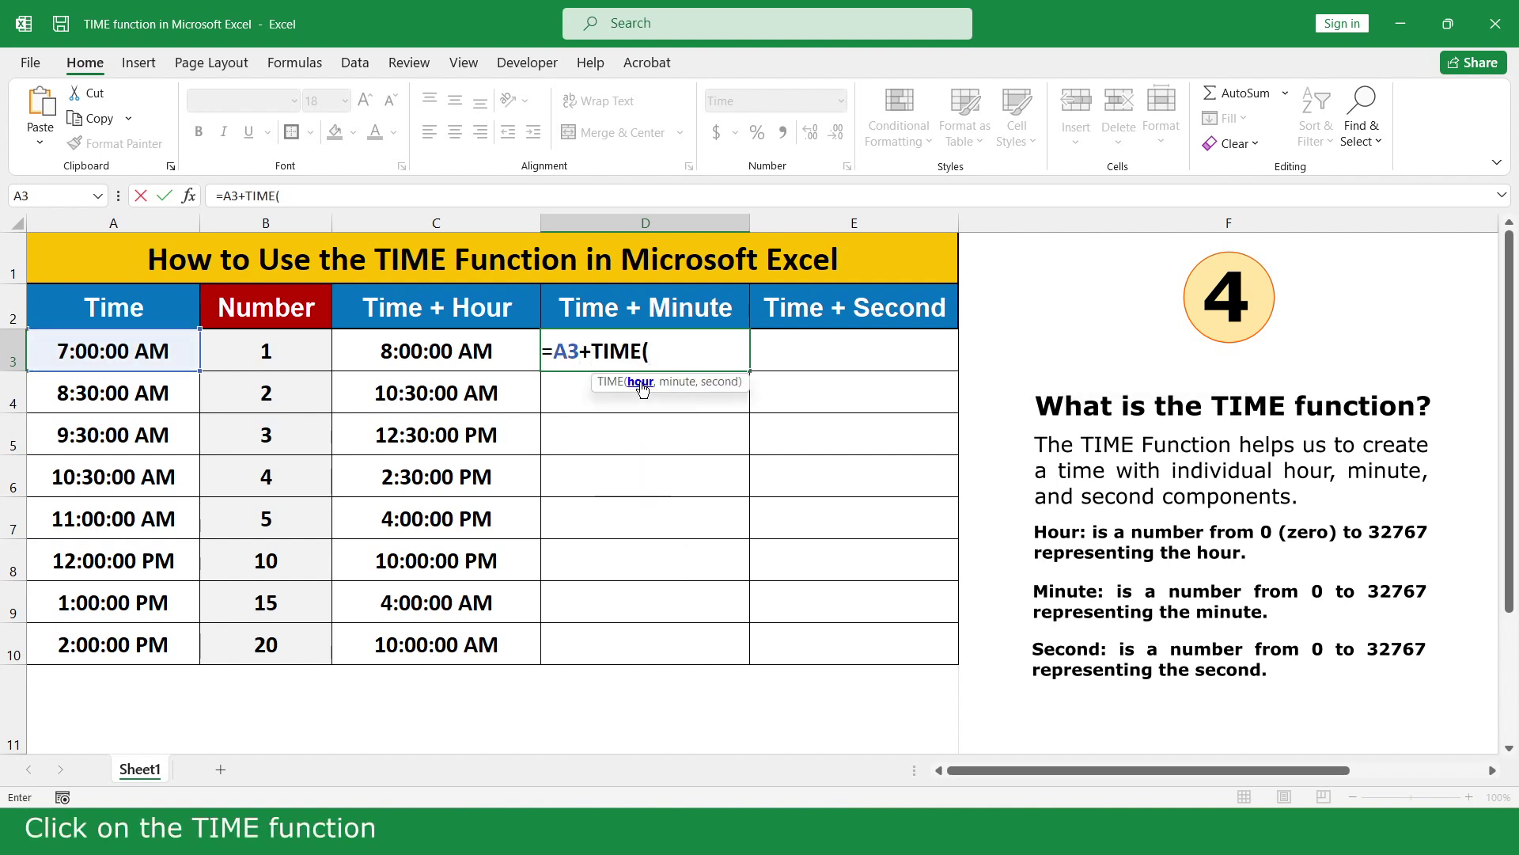
text(0,)
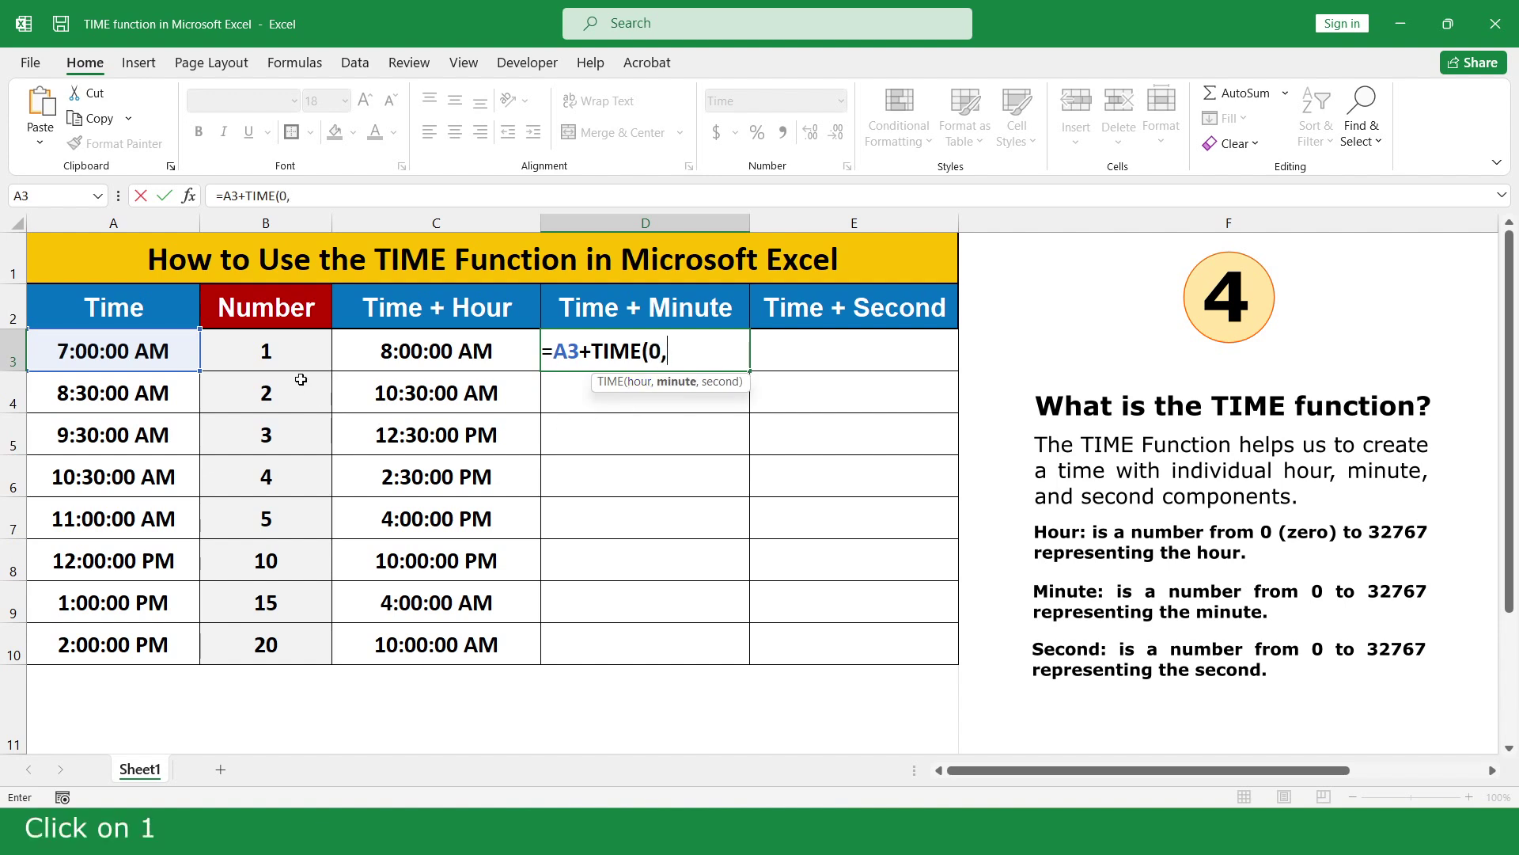
click(292, 351)
text(,)
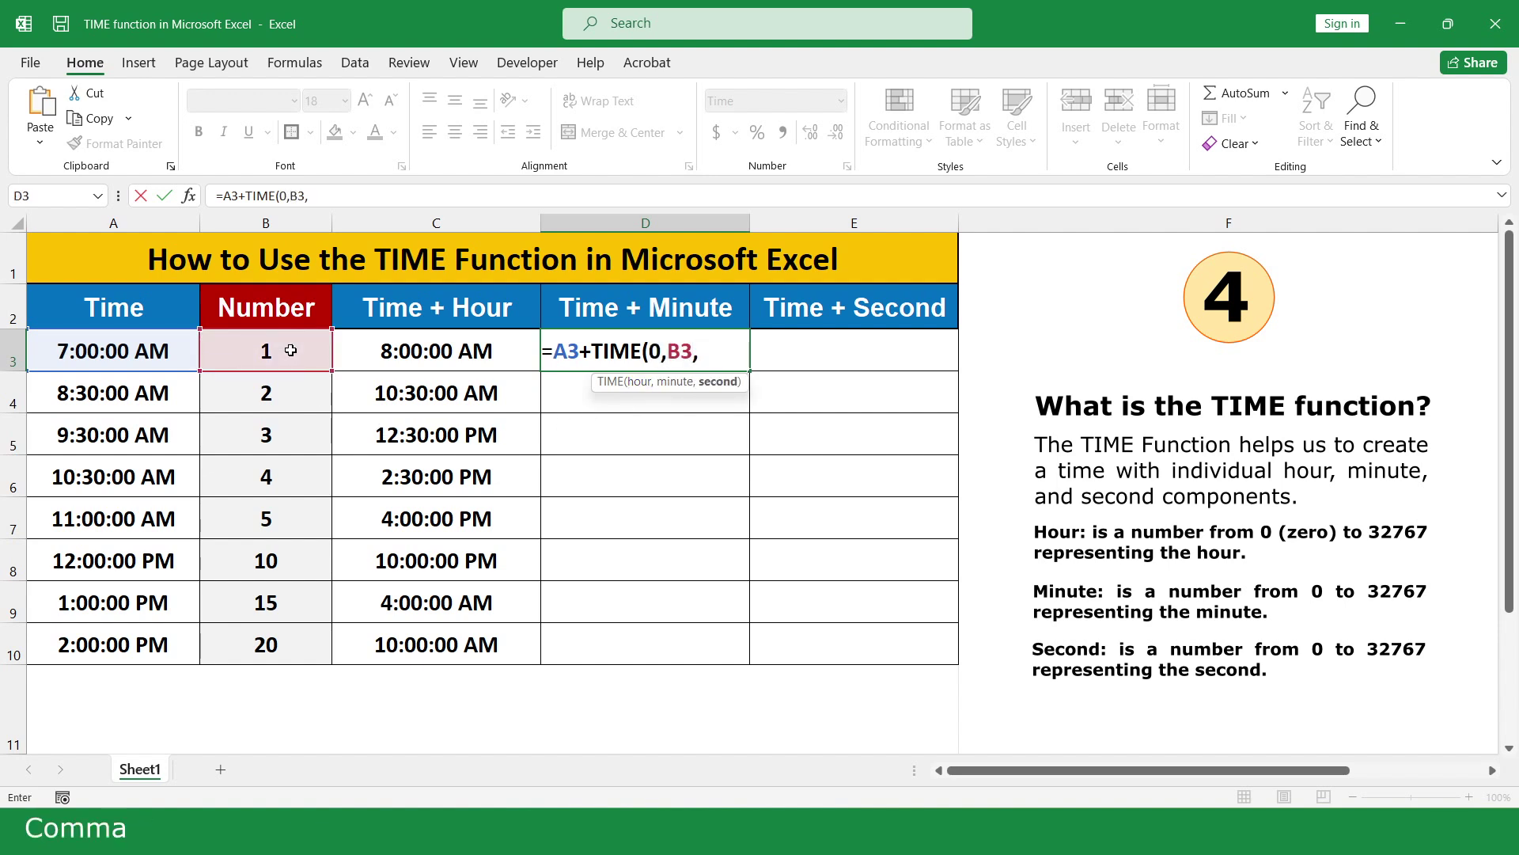
text(0)
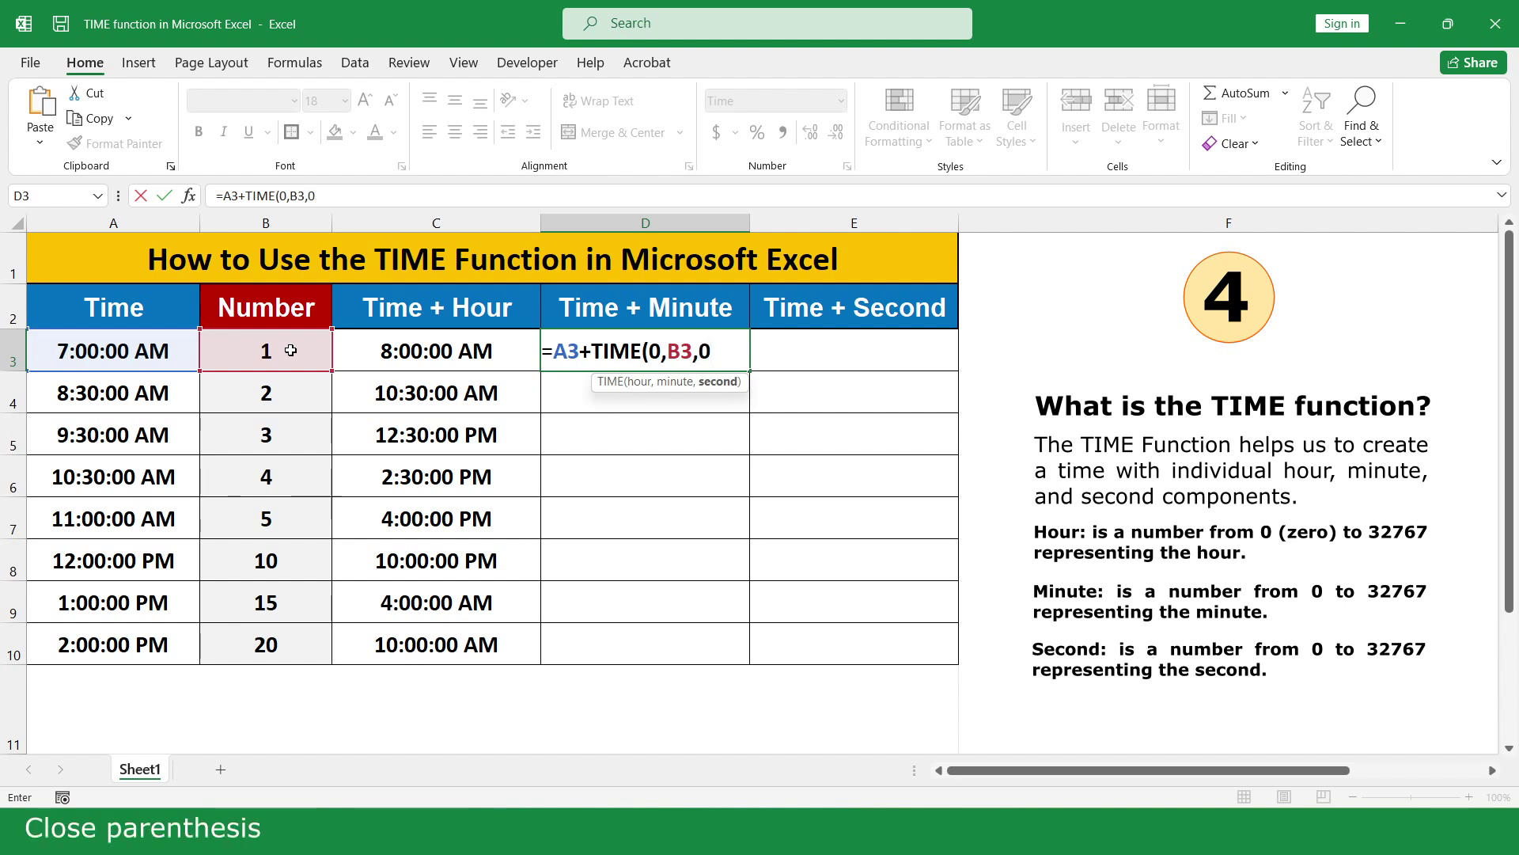
text())
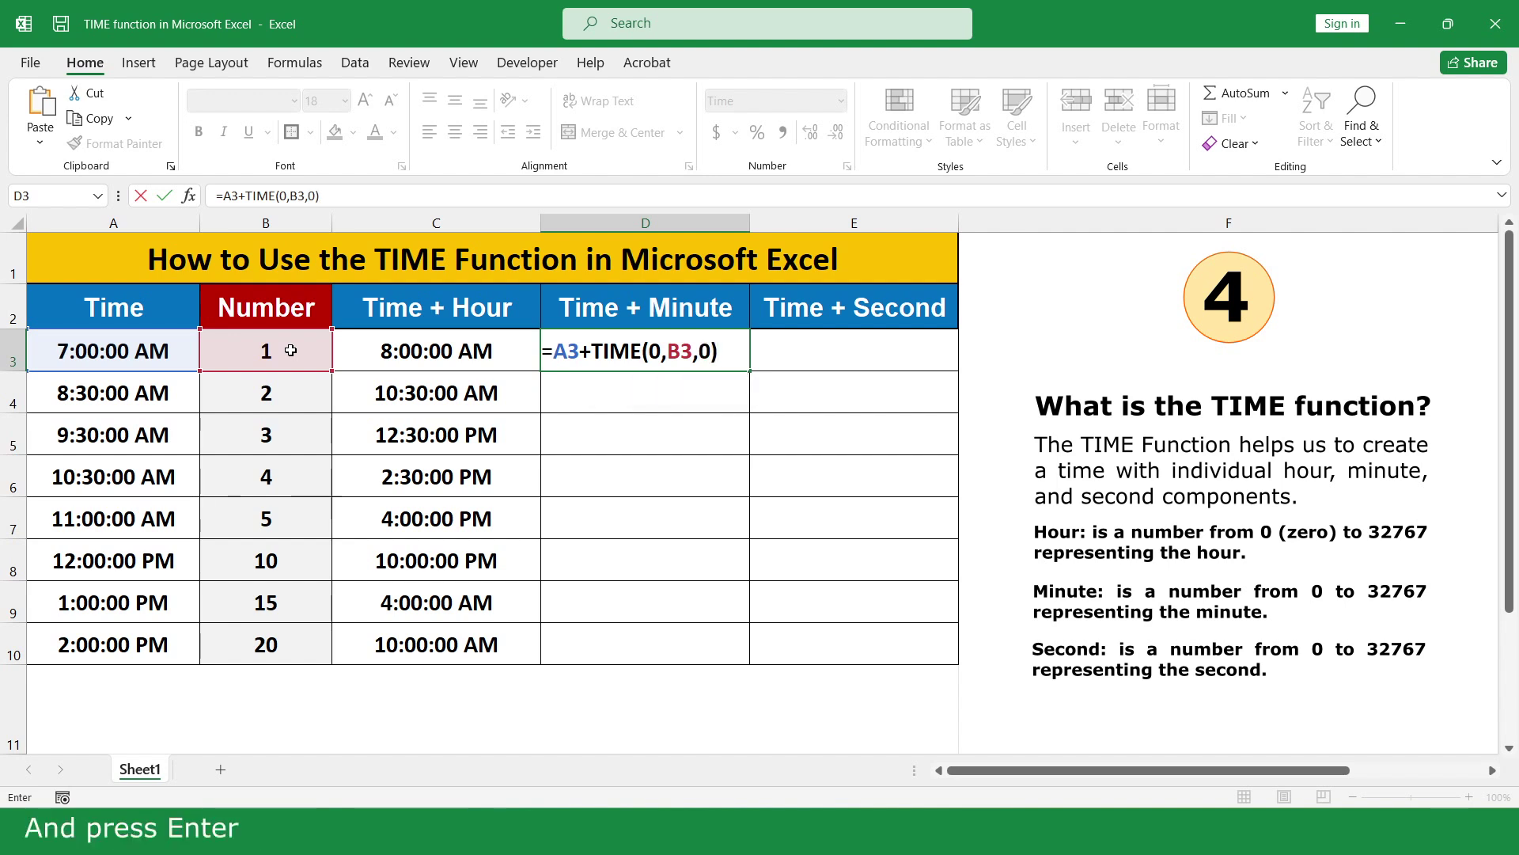
key(Return)
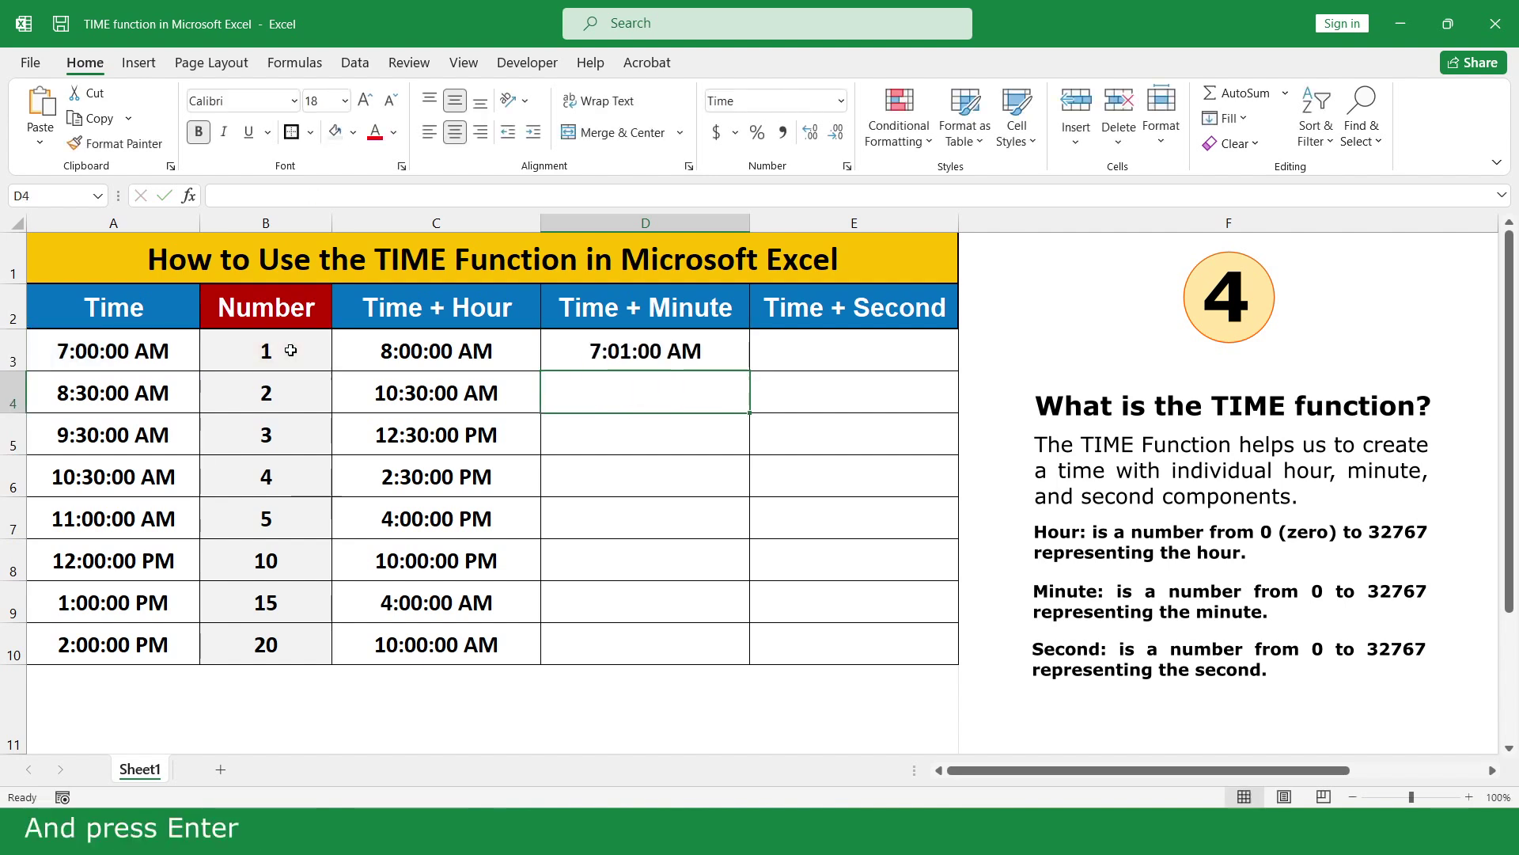
click(734, 349)
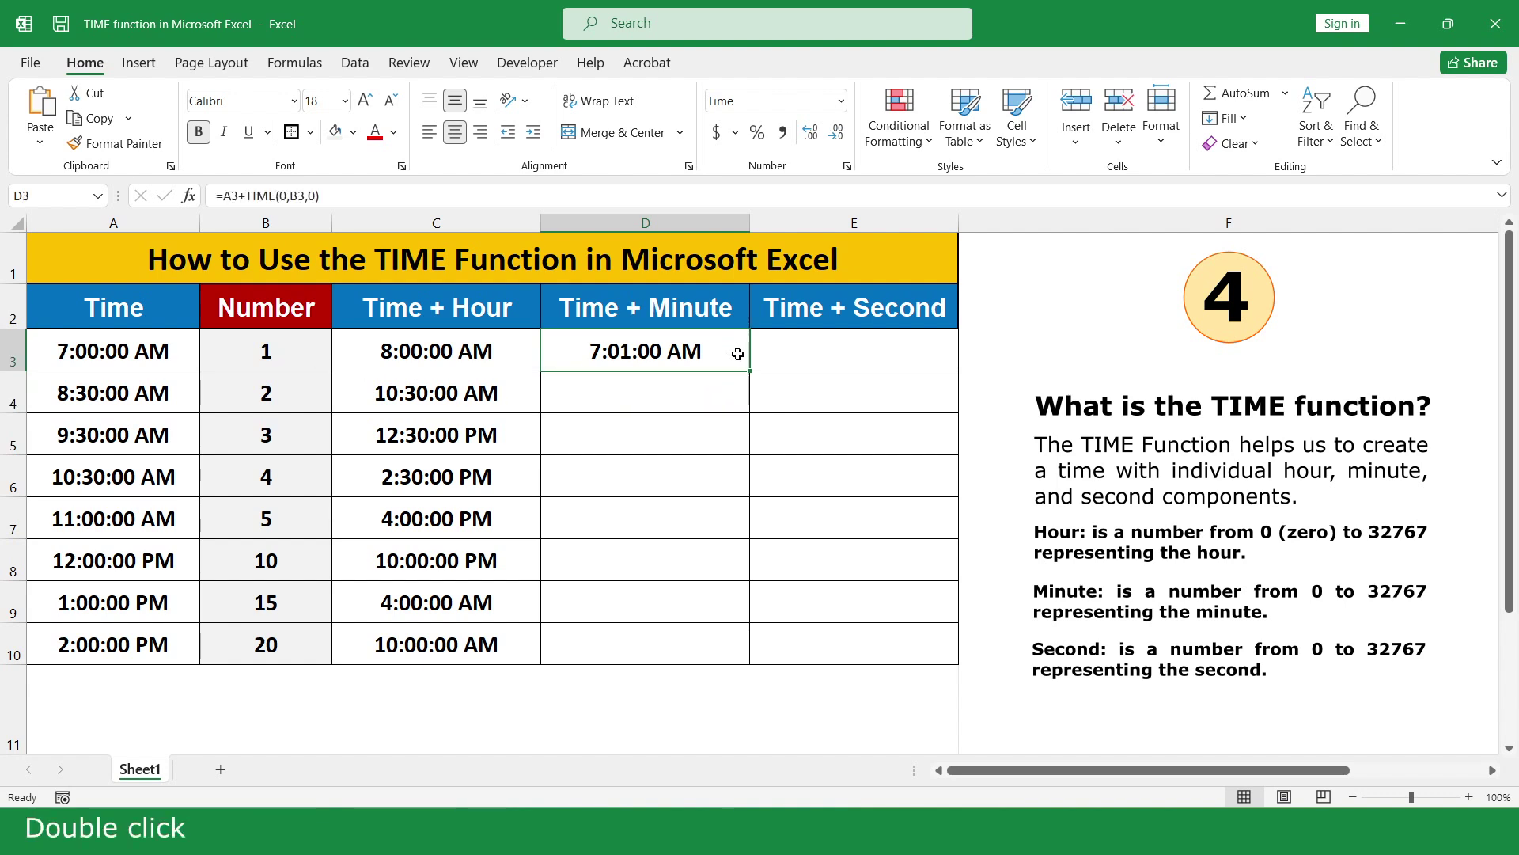
double_click(748, 369)
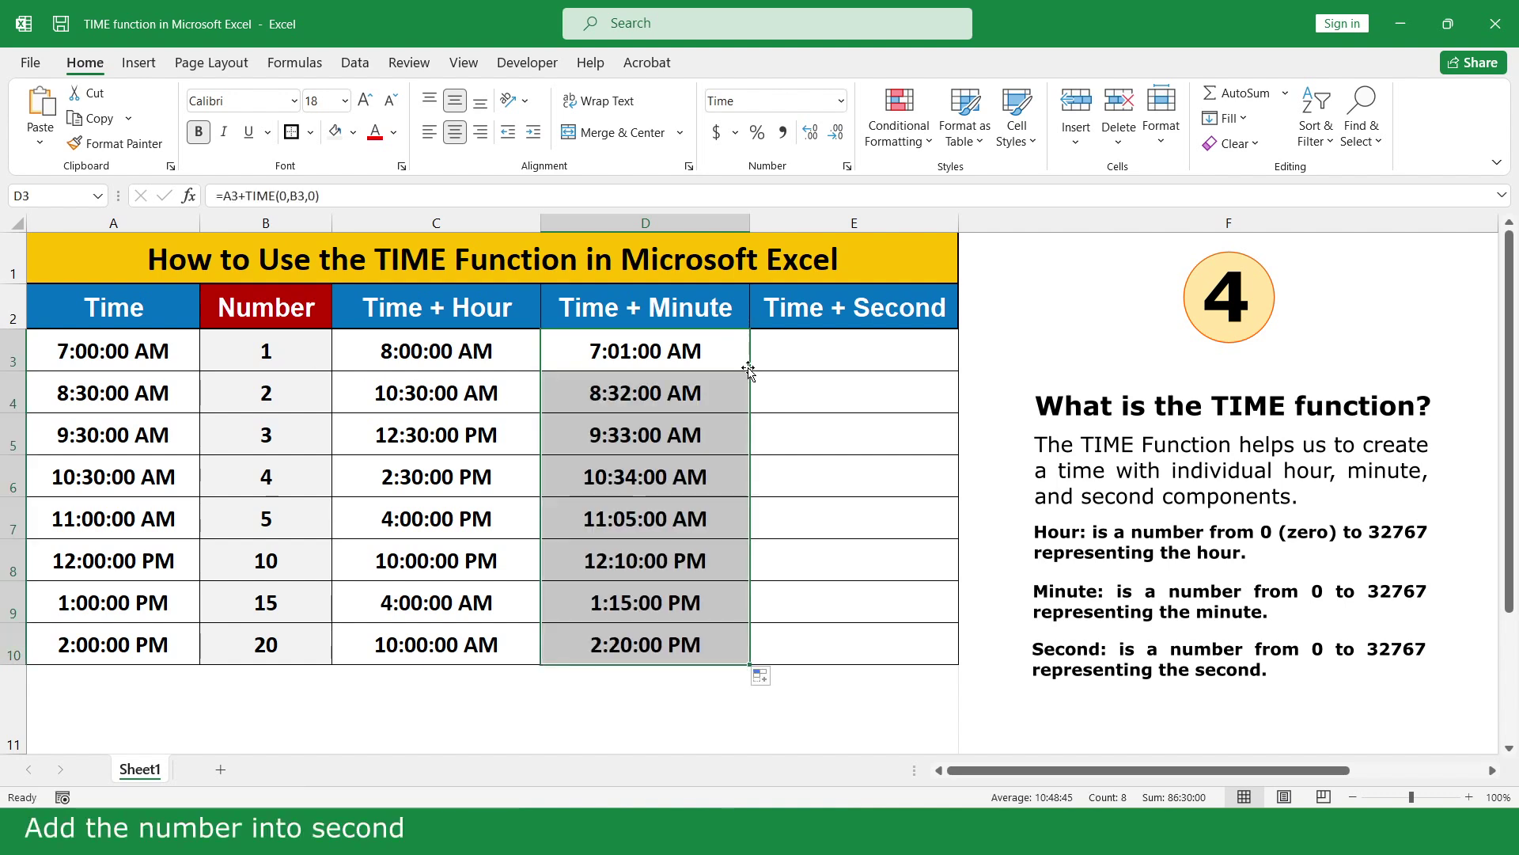
Enter =A3+TIME(0,0,B3) in E3 and fill it down to E10
click(896, 351)
text(=)
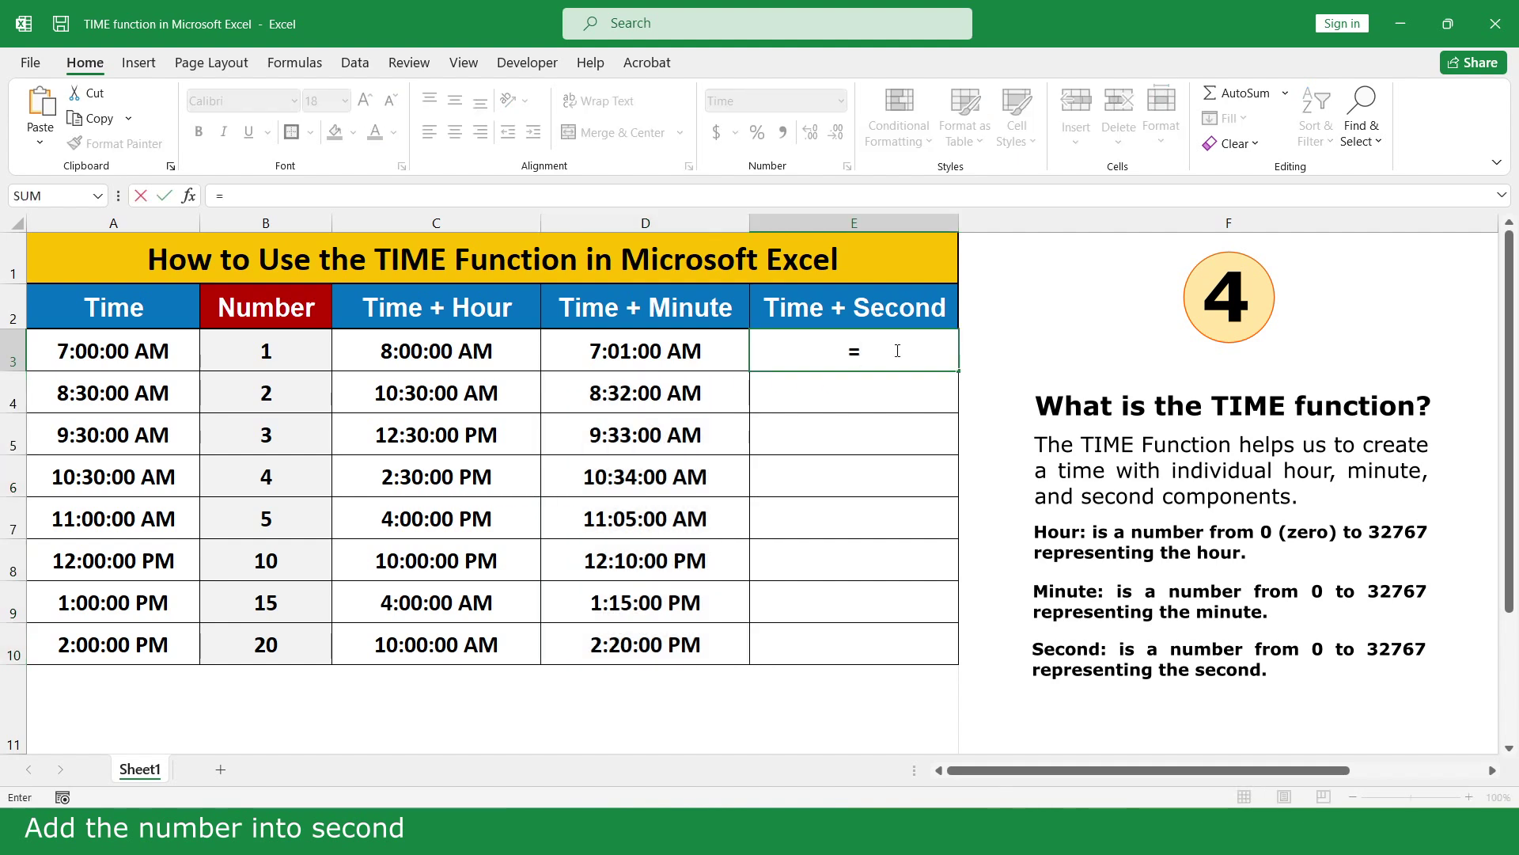
click(121, 350)
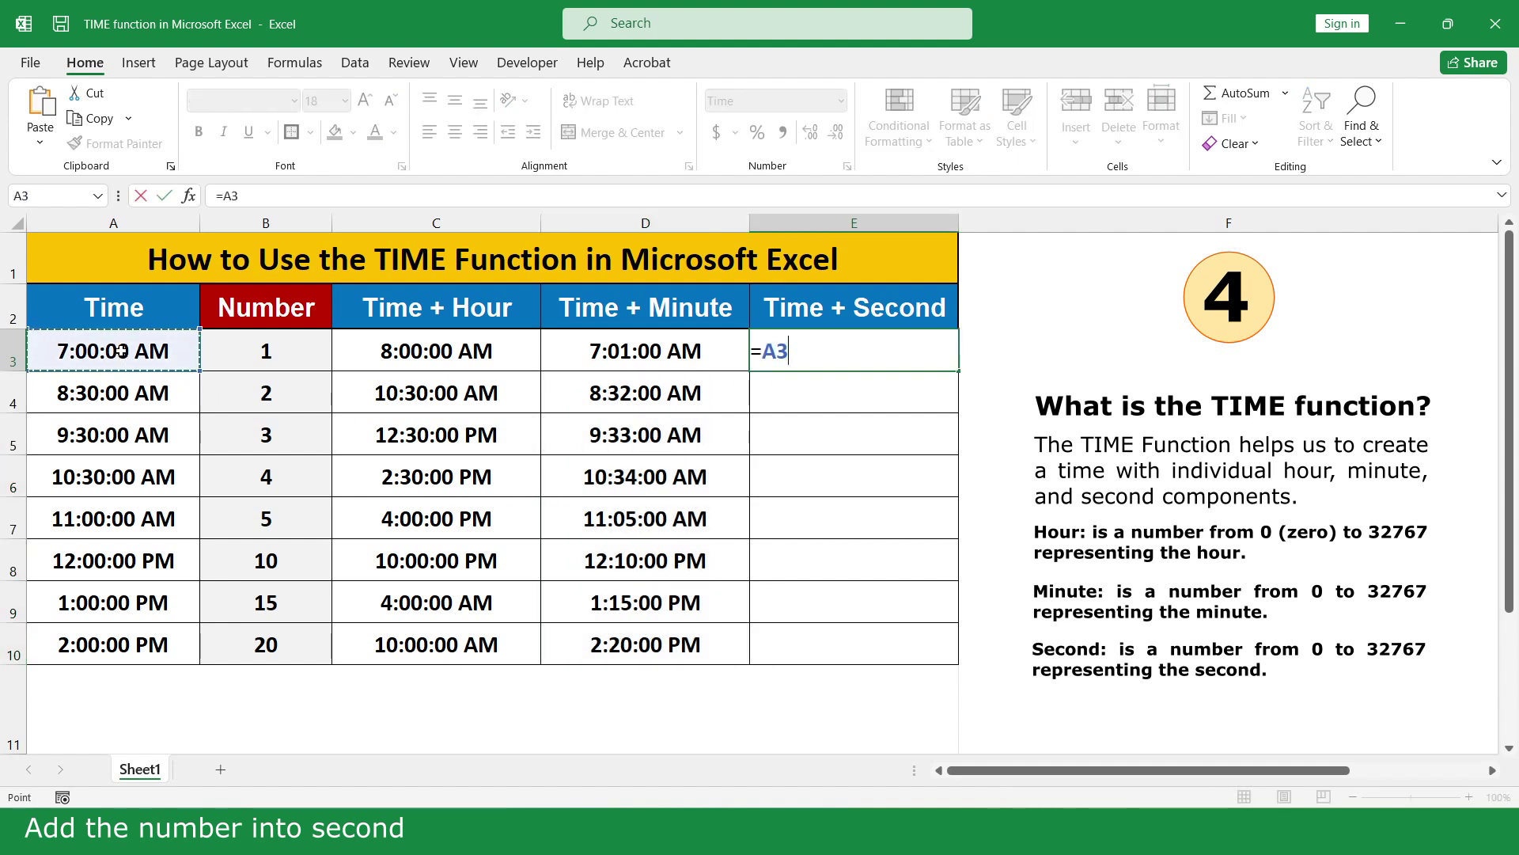
text(+tim)
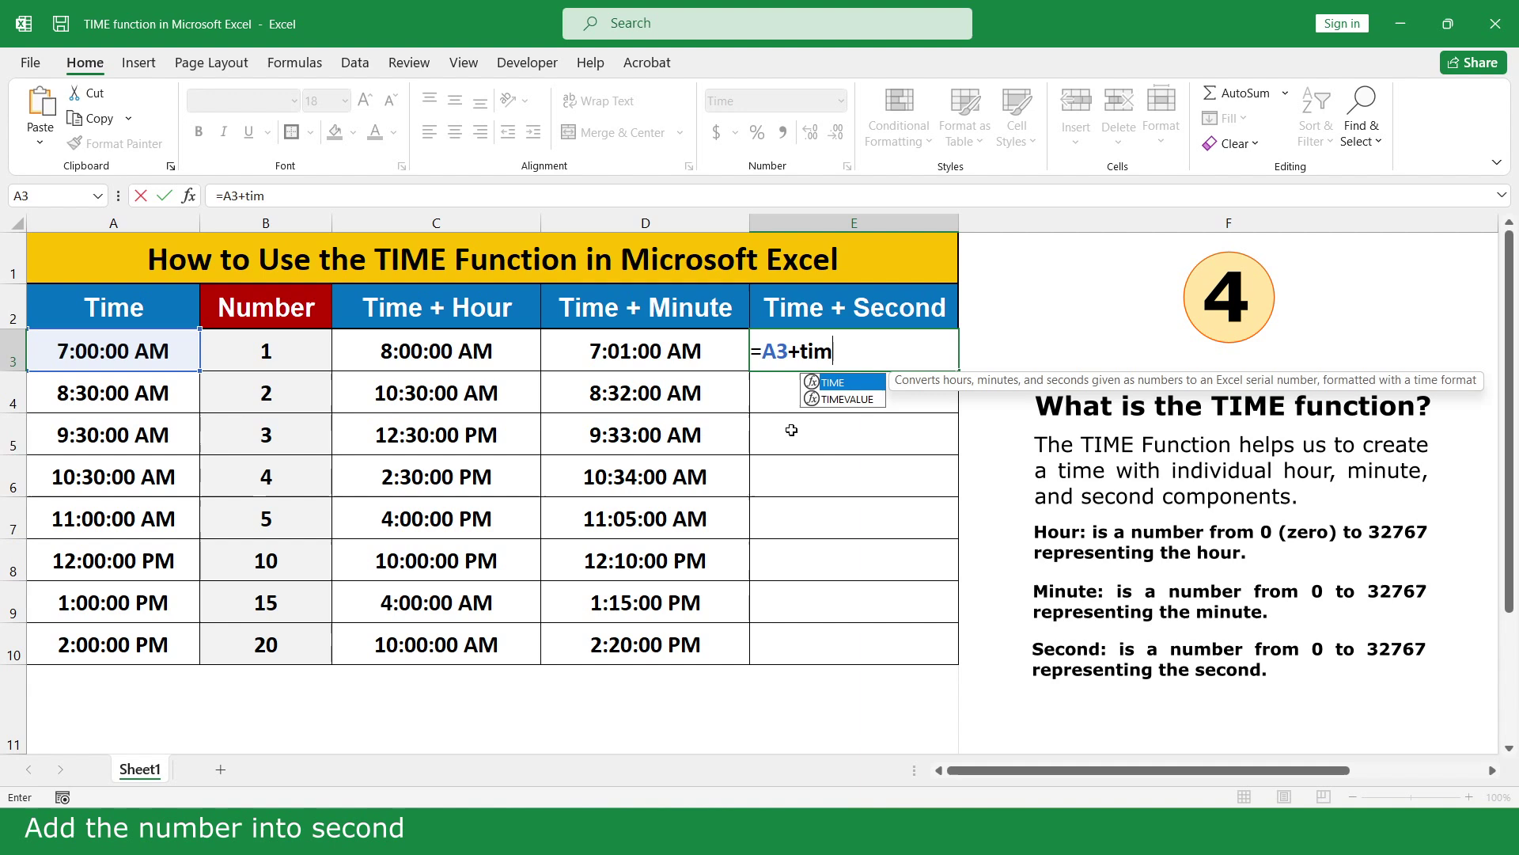
double_click(851, 382)
text(0,)
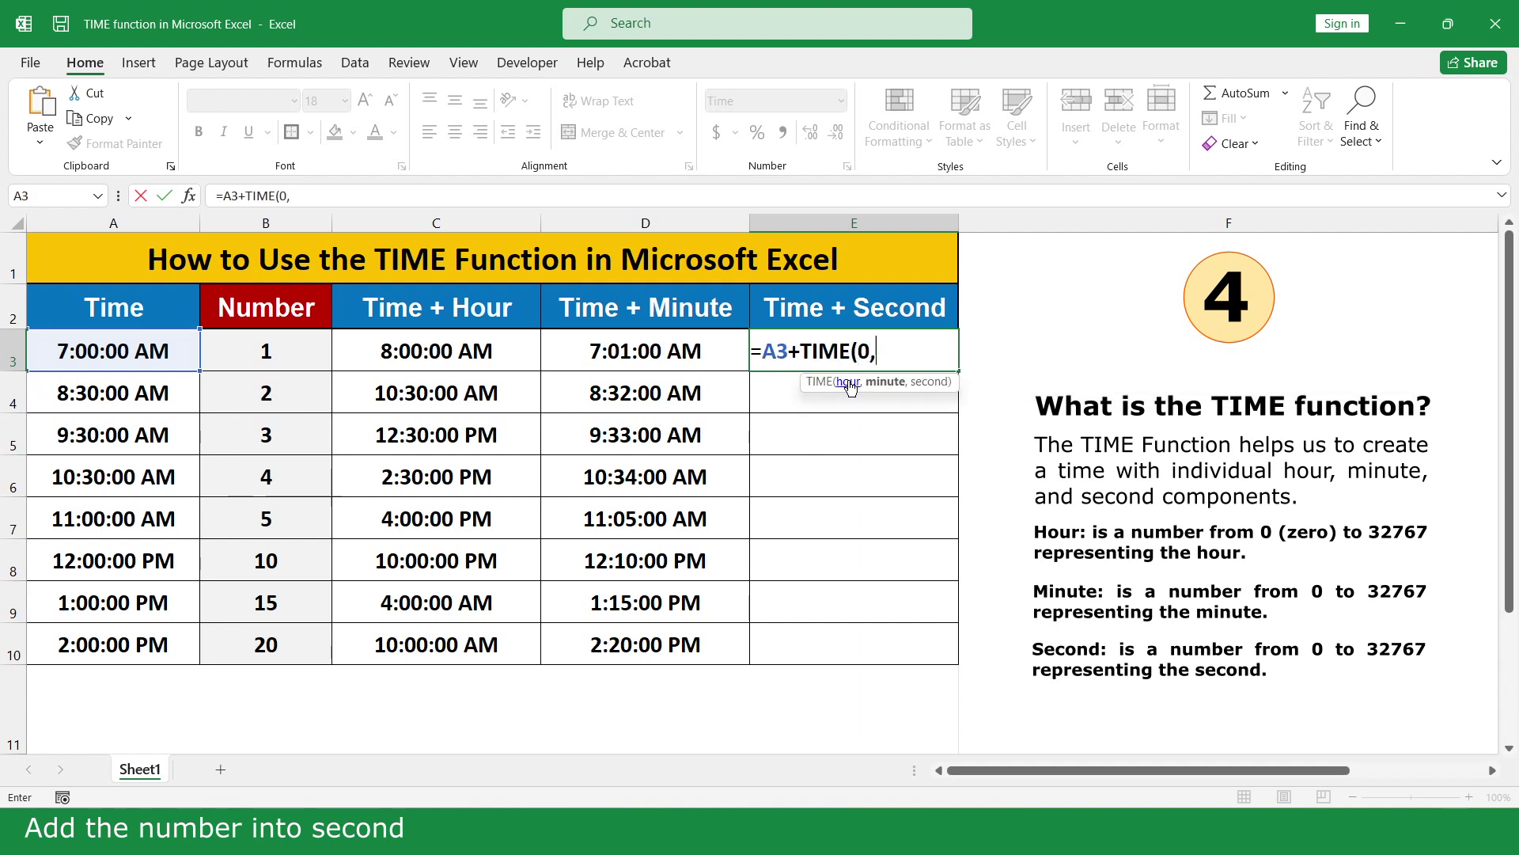
text(0,)
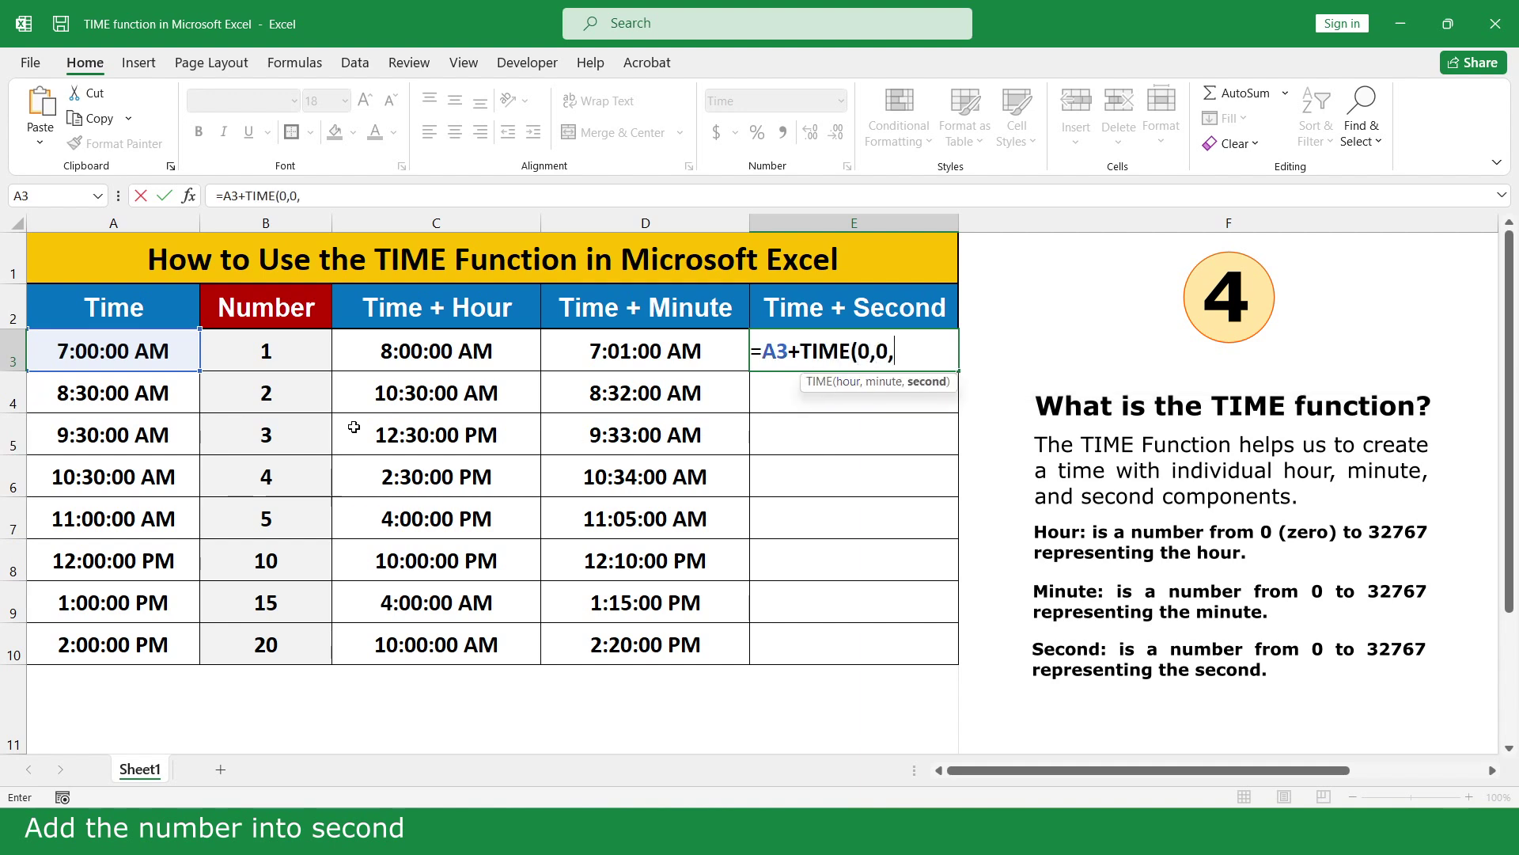
click(284, 350)
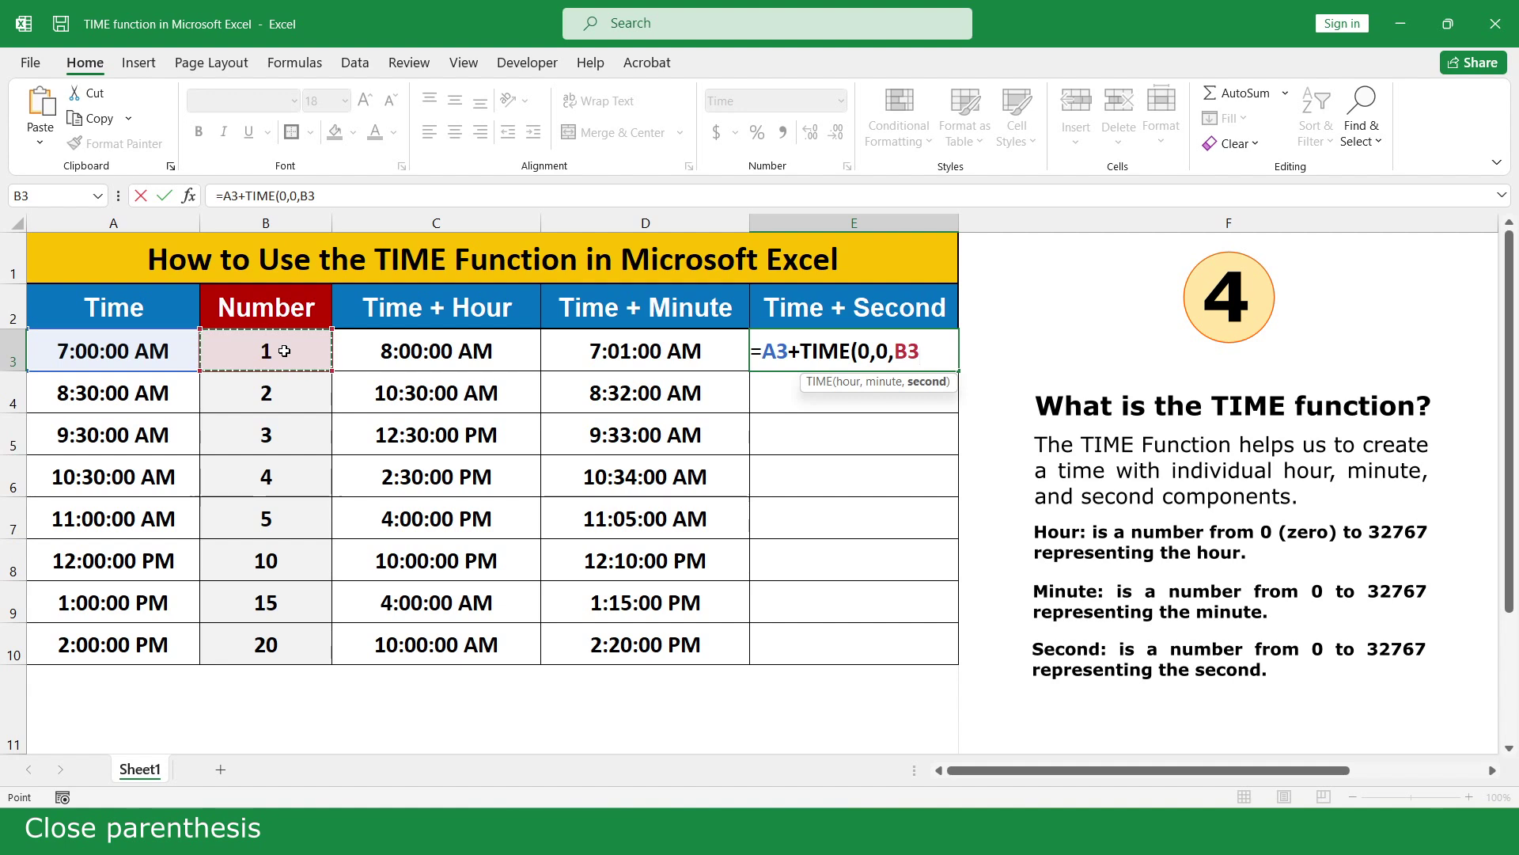
text())
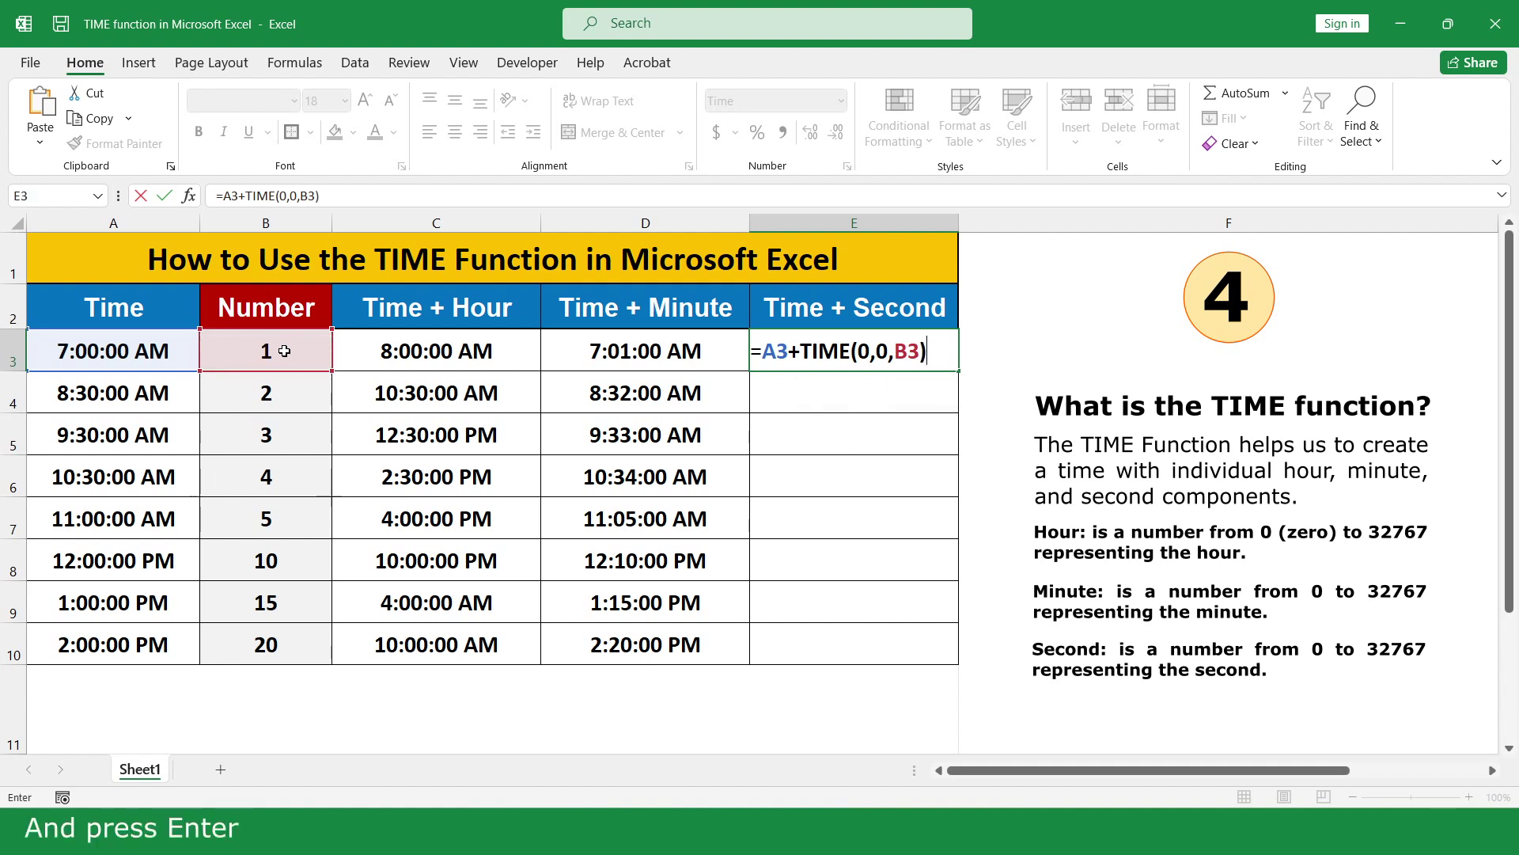
key(Return)
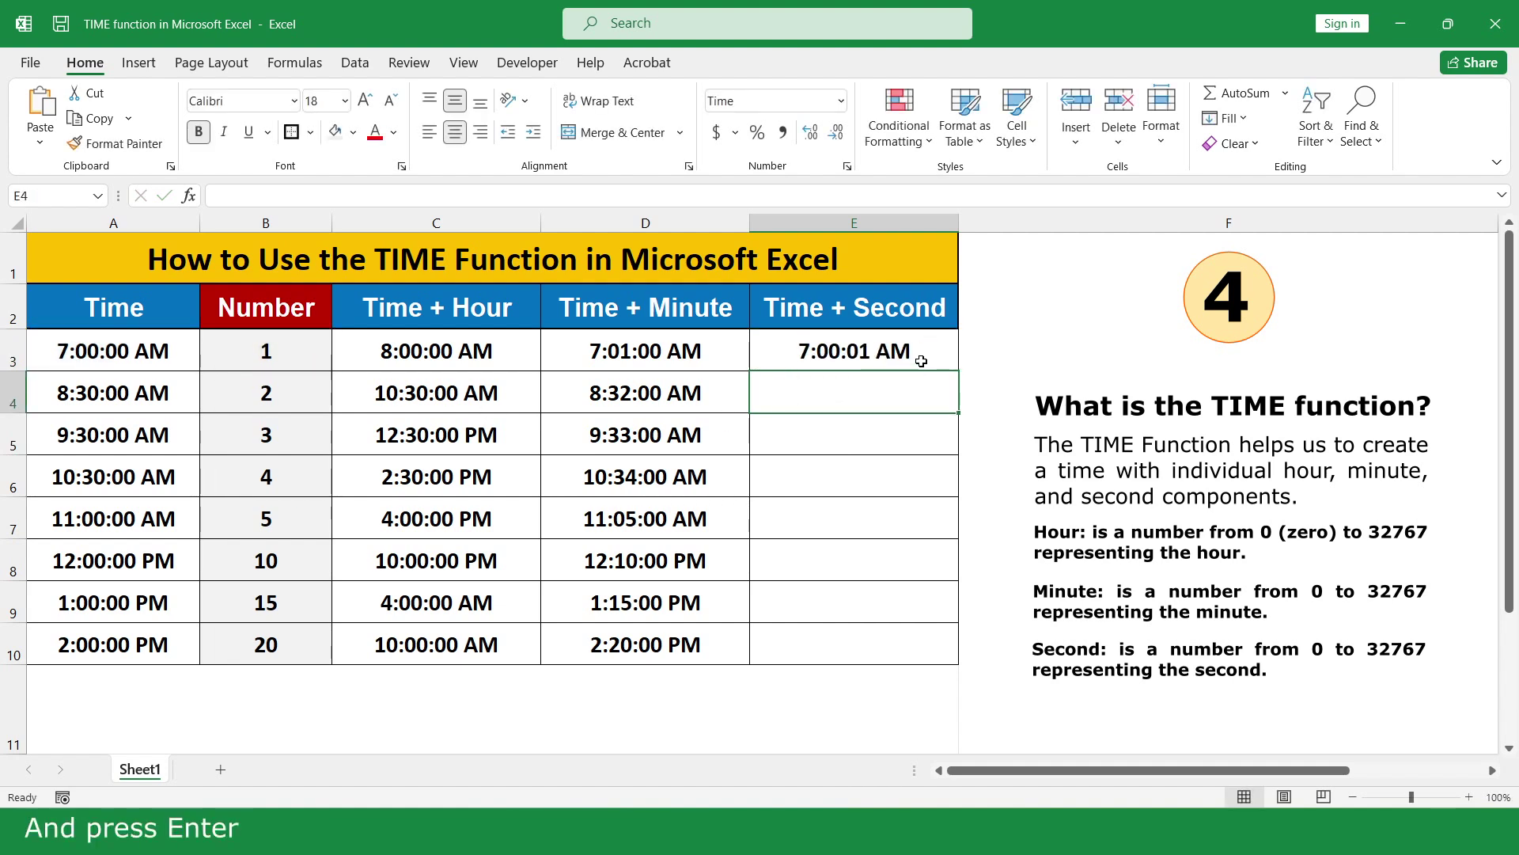
click(927, 350)
drag(956, 370, 933, 645)
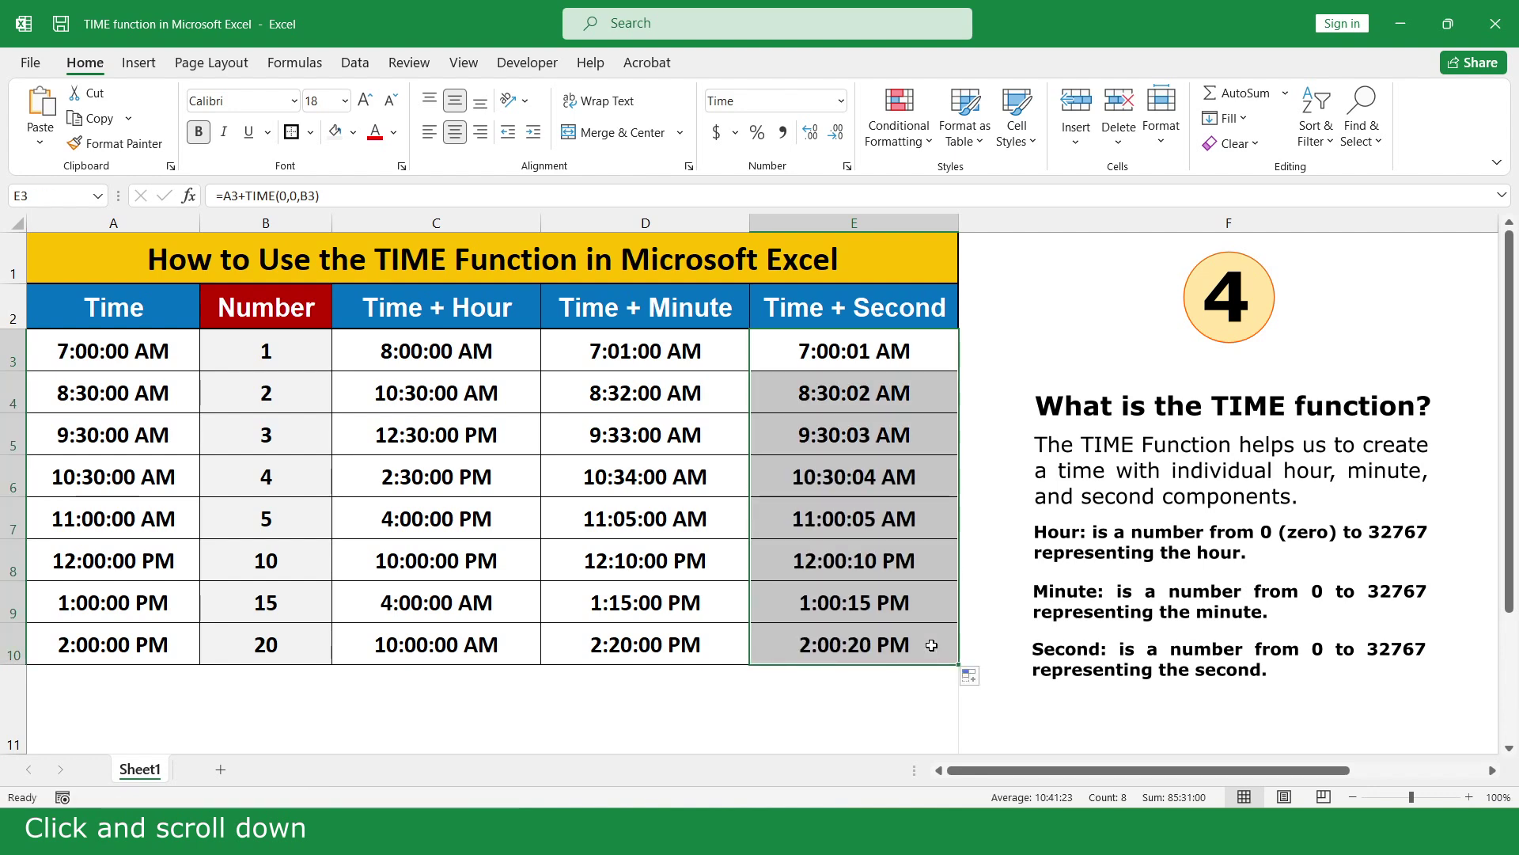
click(980, 712)
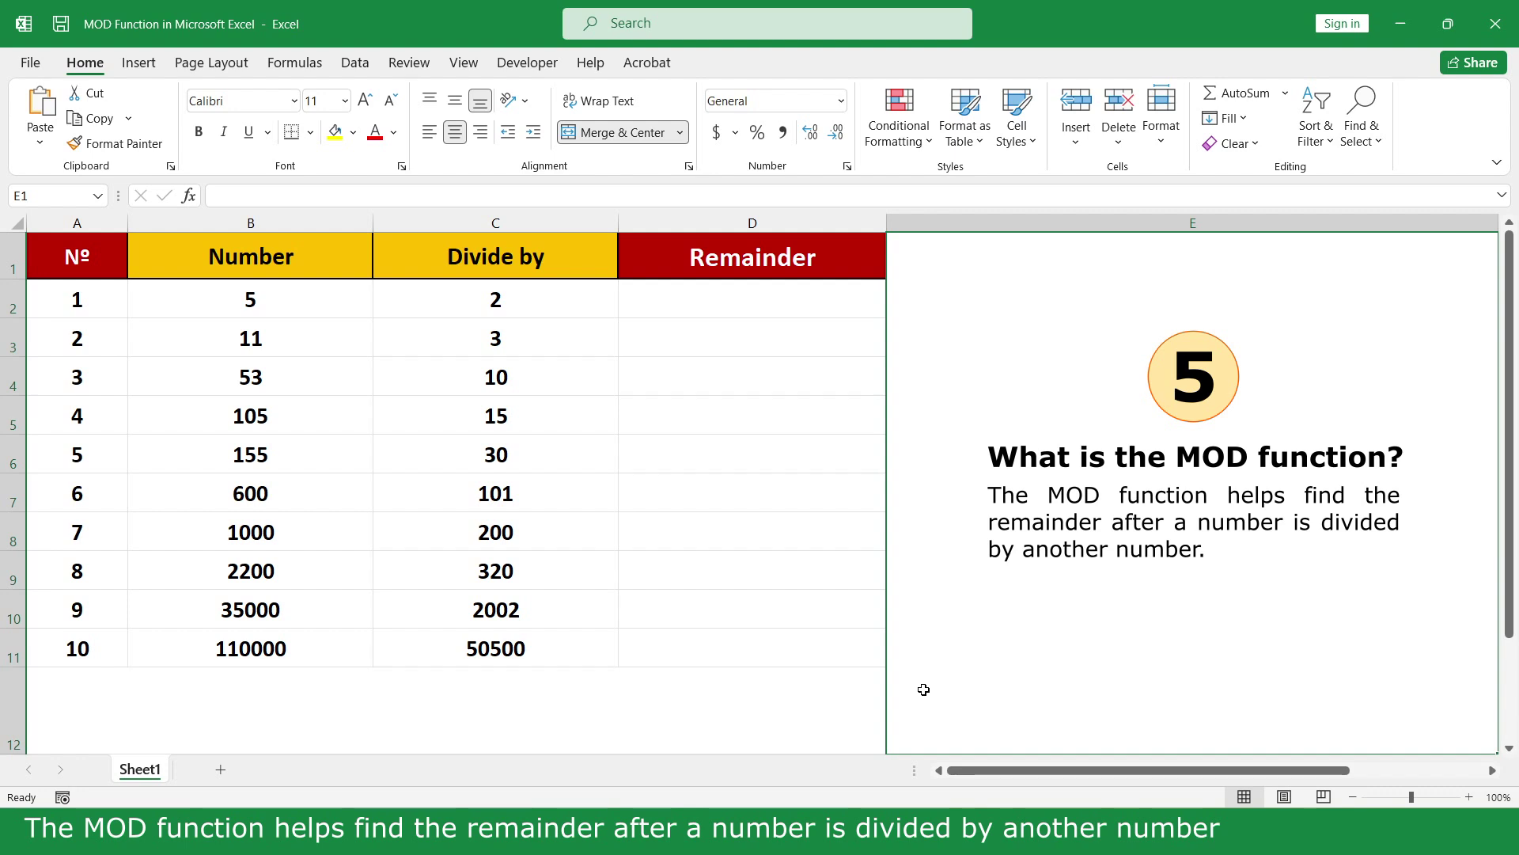
Enter =MOD(B2,C2) in D2 and fill it down to D11
click(797, 299)
text(=mo)
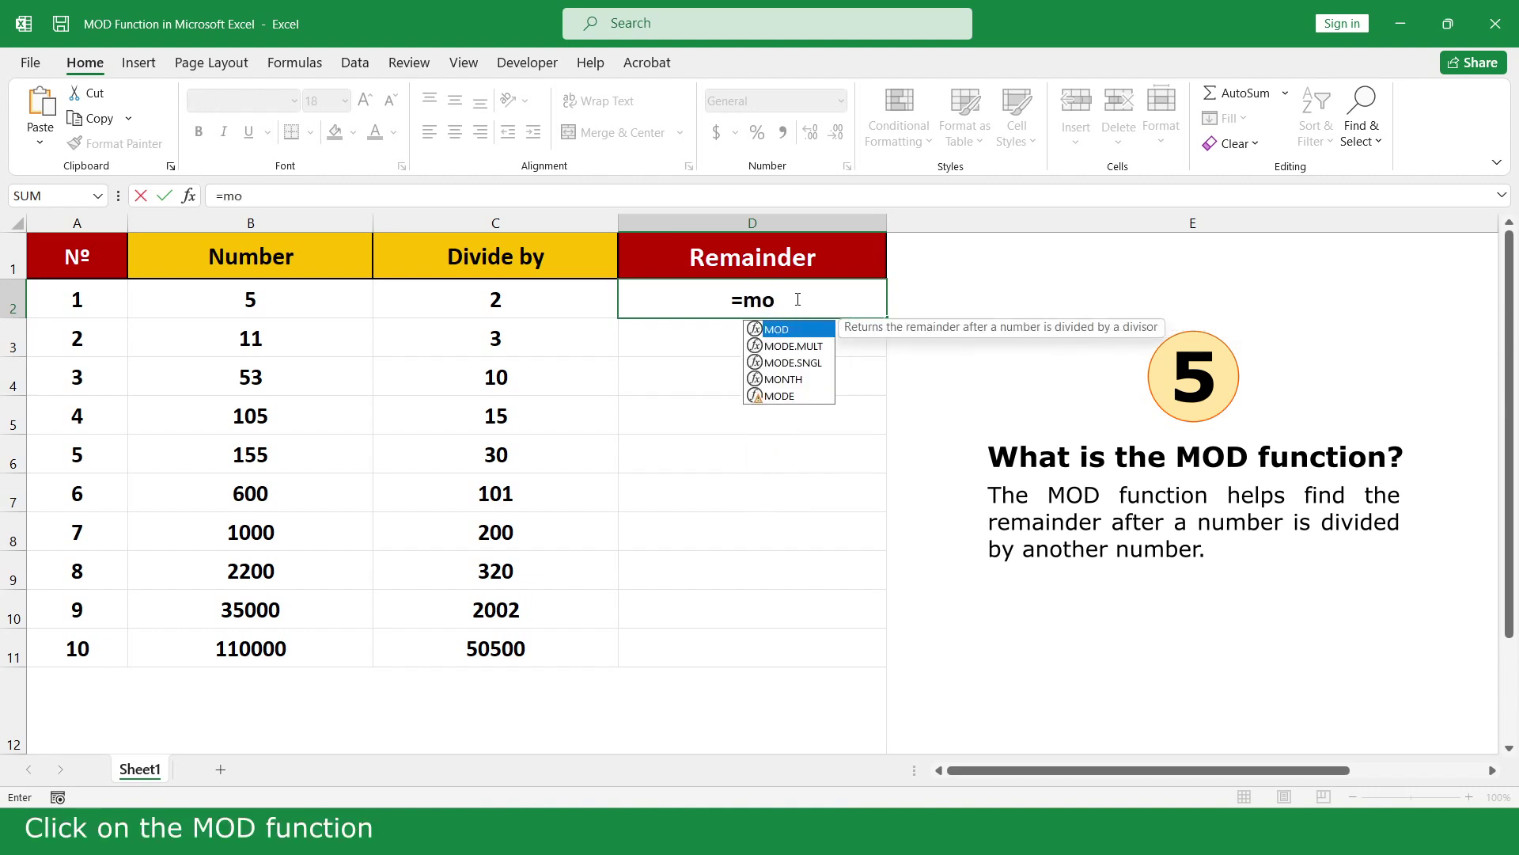
double_click(795, 329)
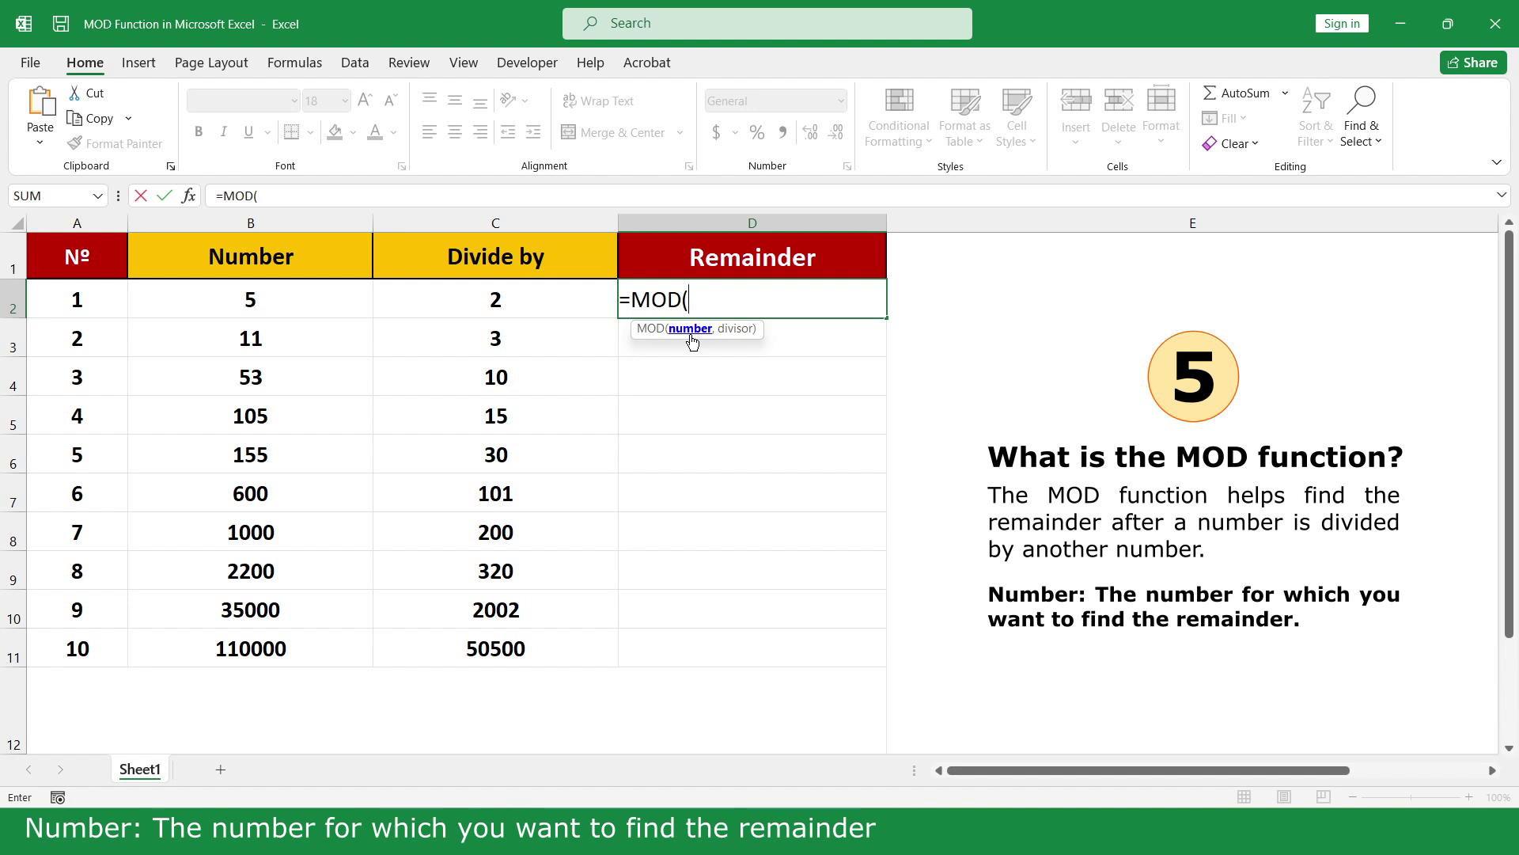
click(265, 300)
text(,)
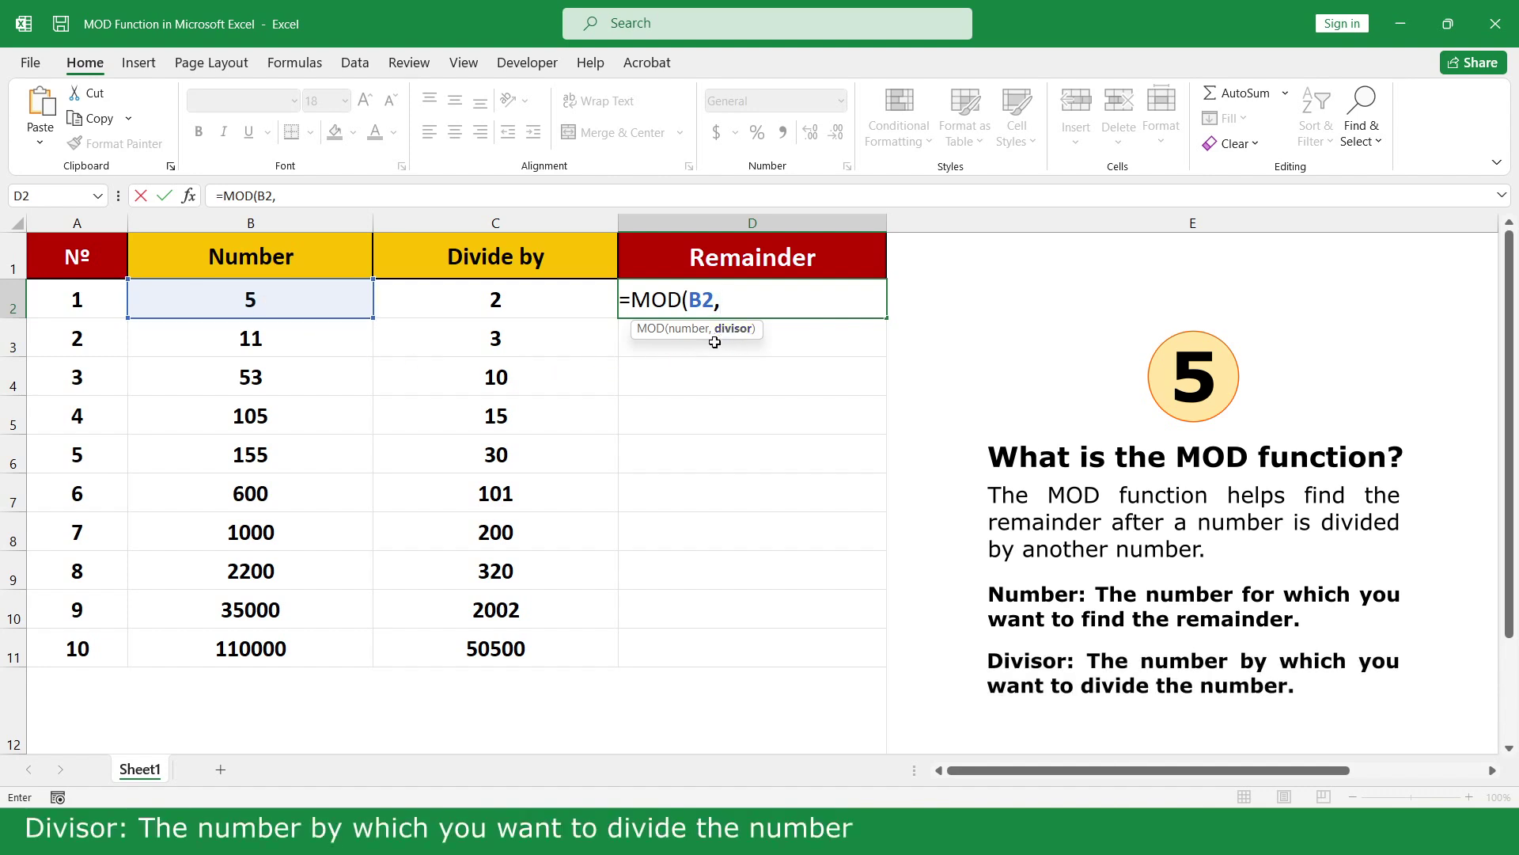
click(513, 300)
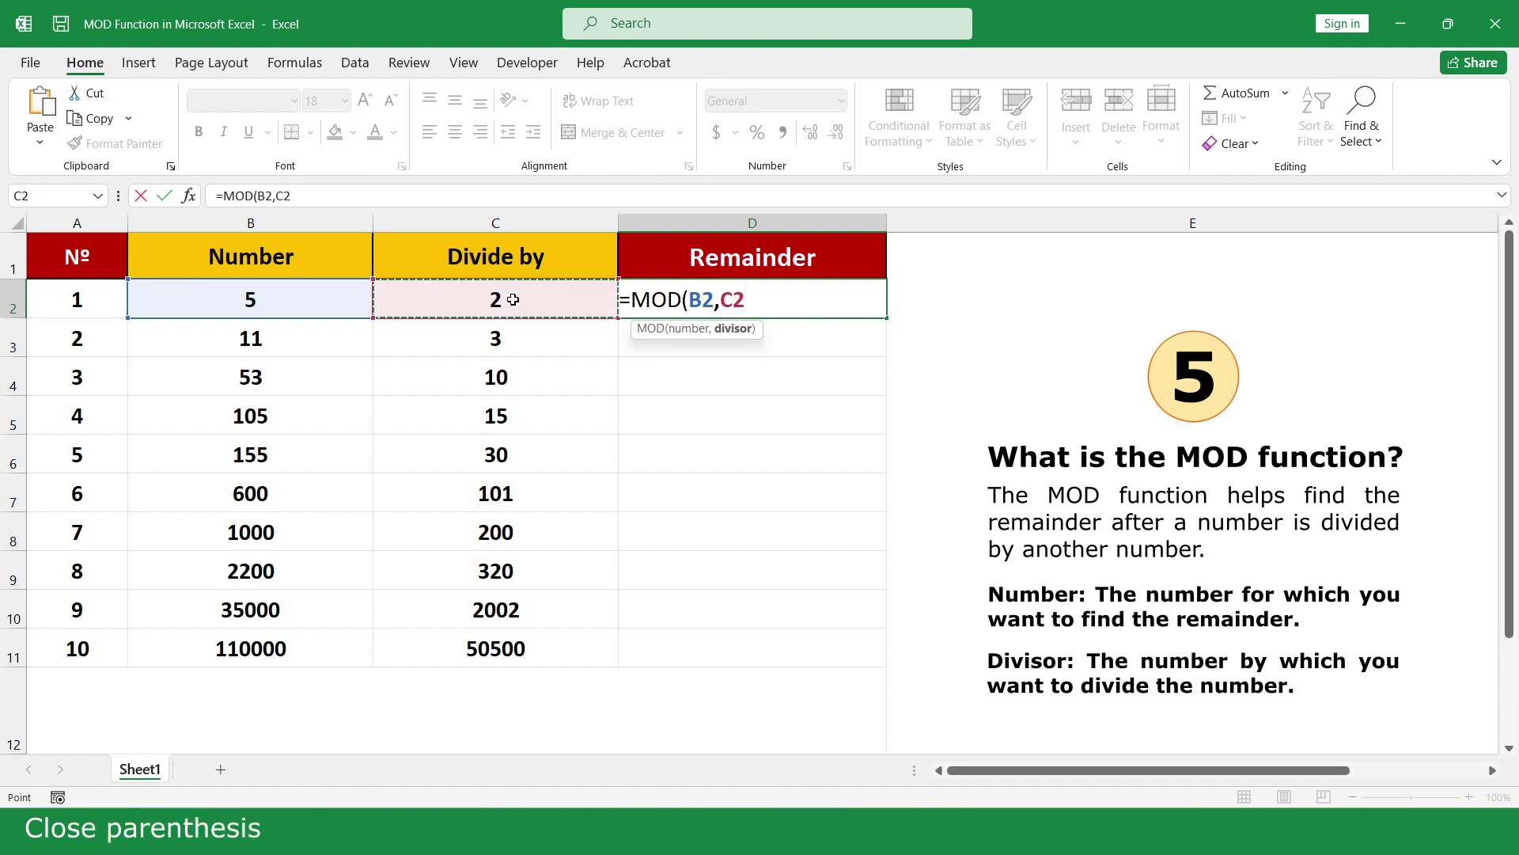
text())
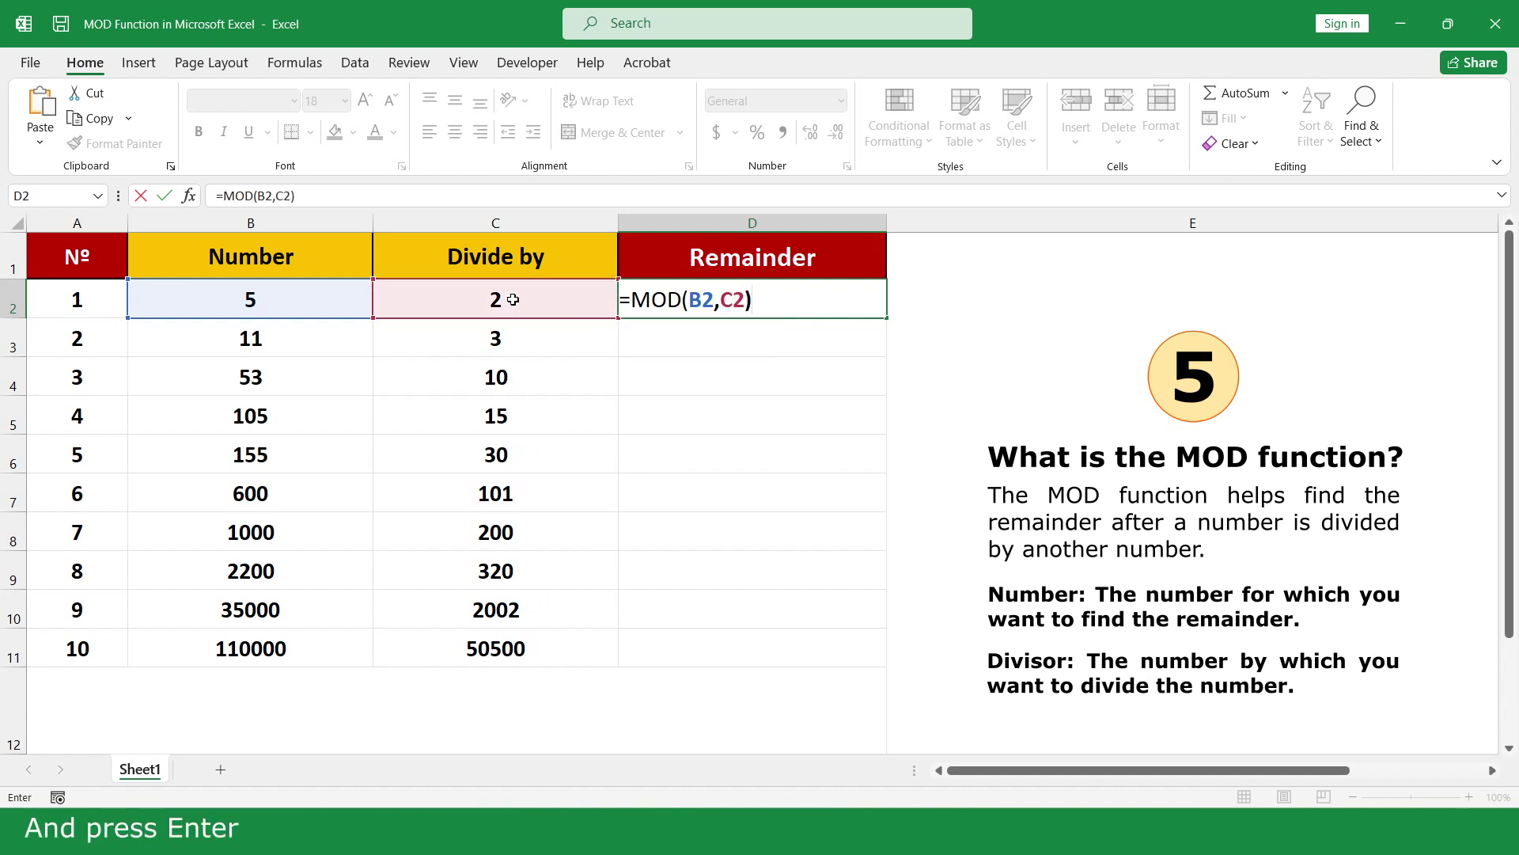
key(Return)
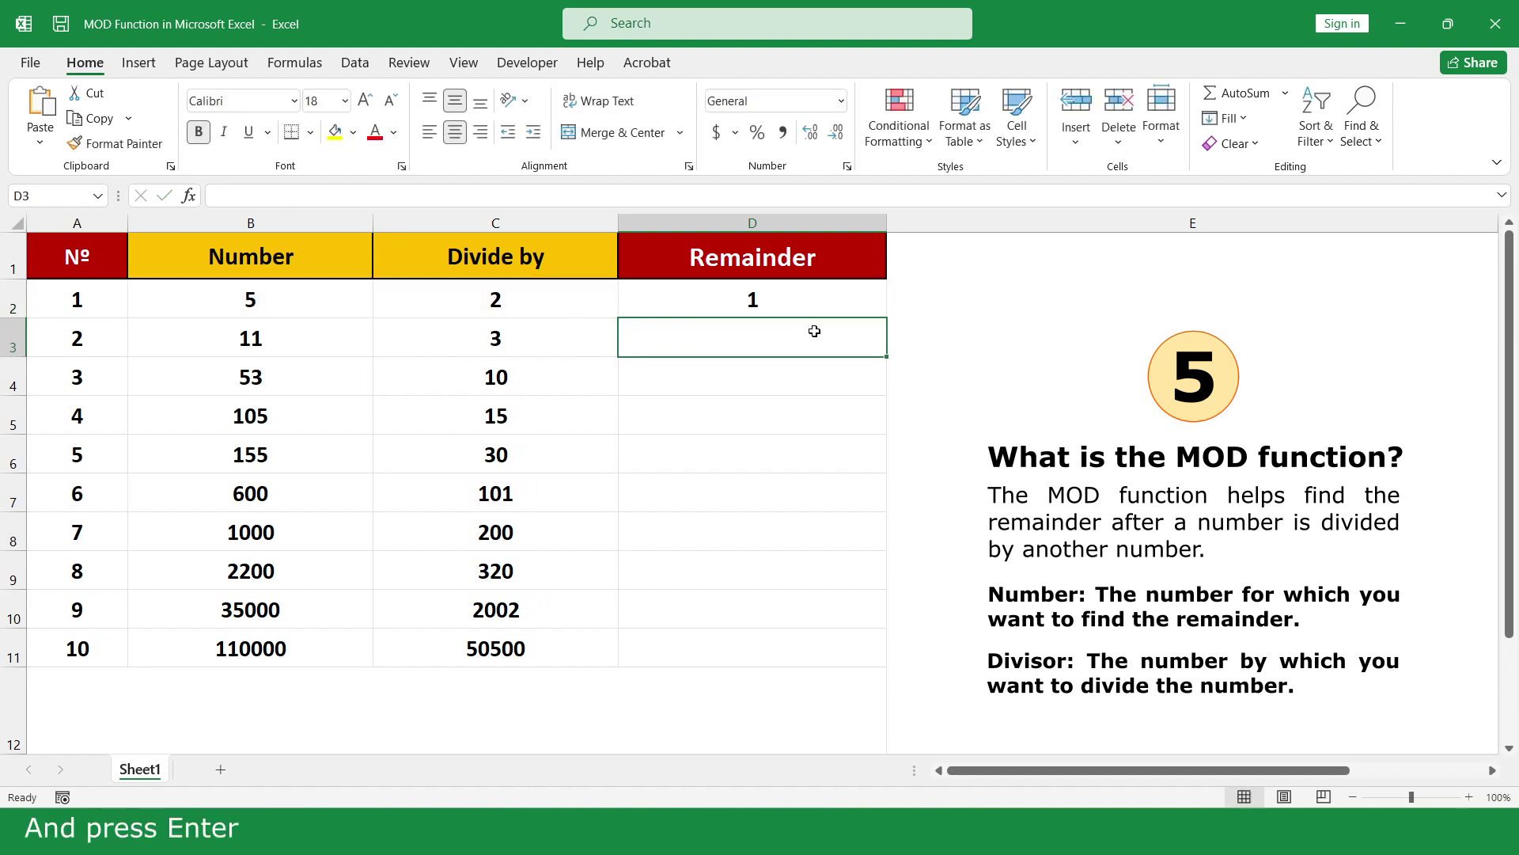
click(852, 304)
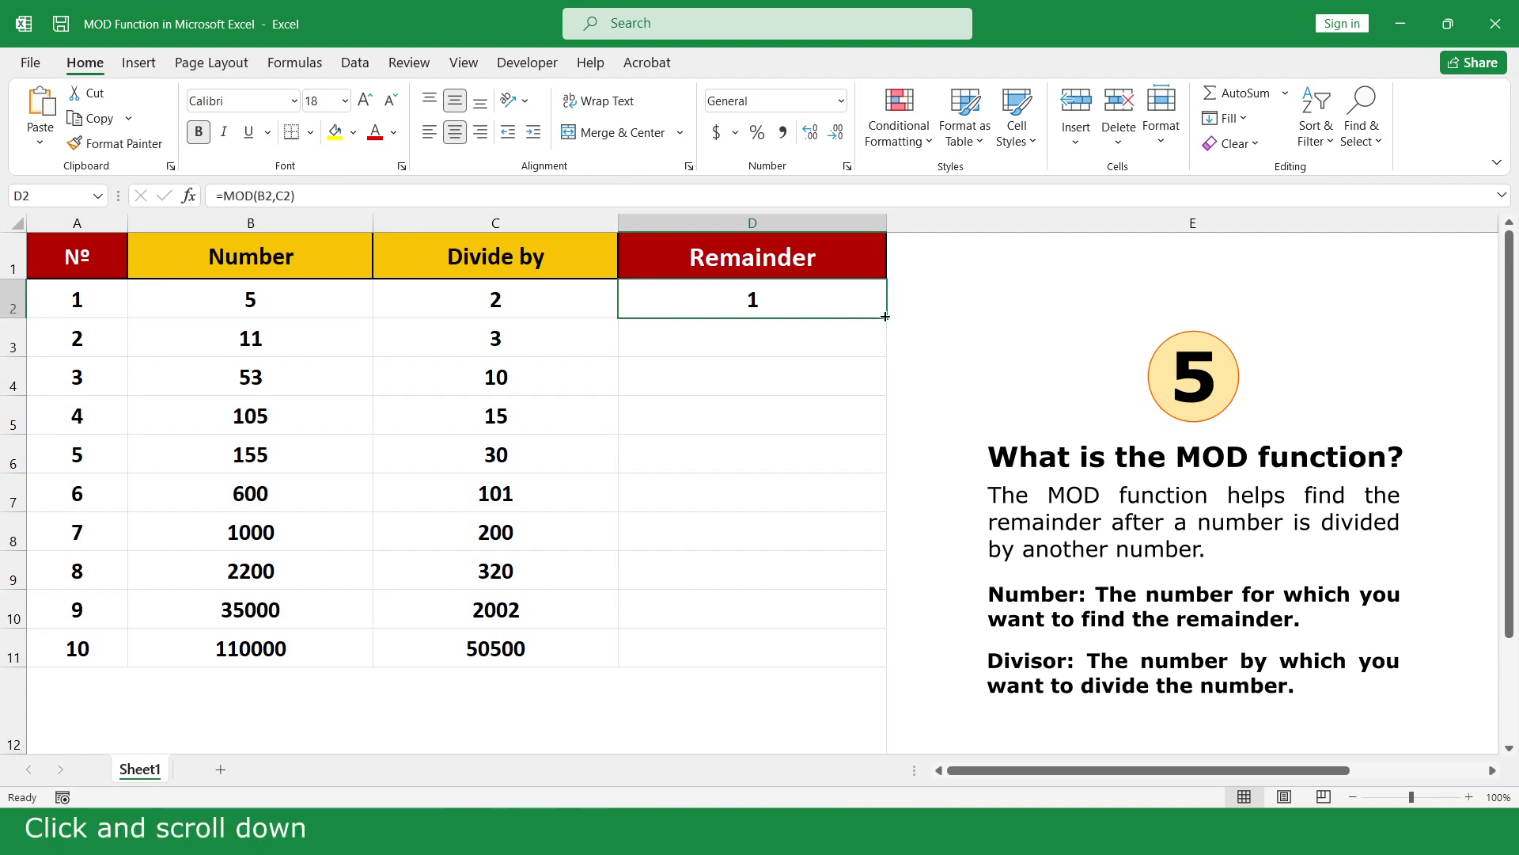
drag(887, 317, 859, 651)
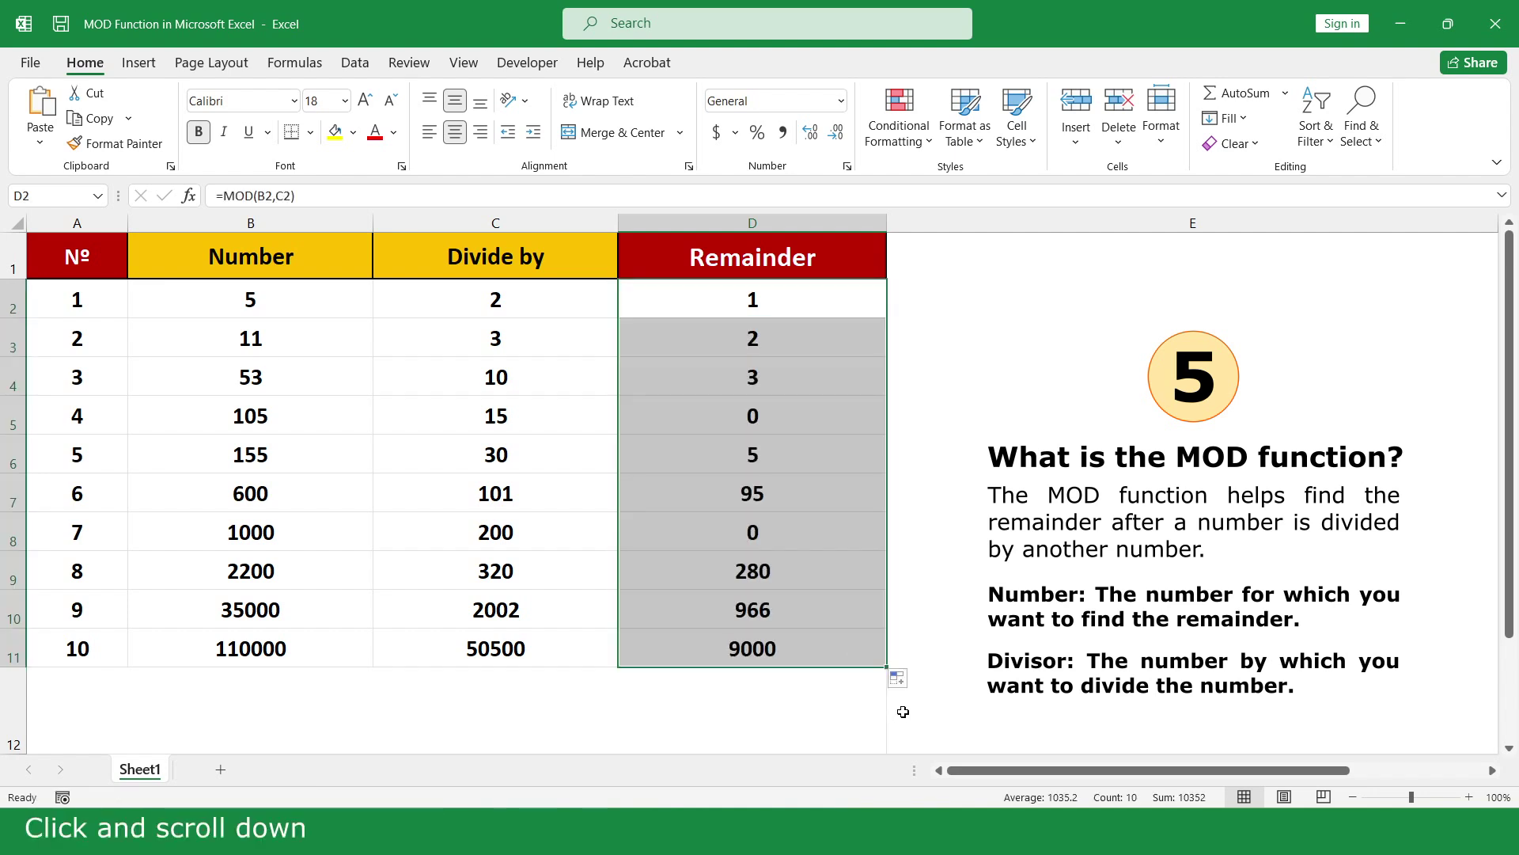
click(909, 711)
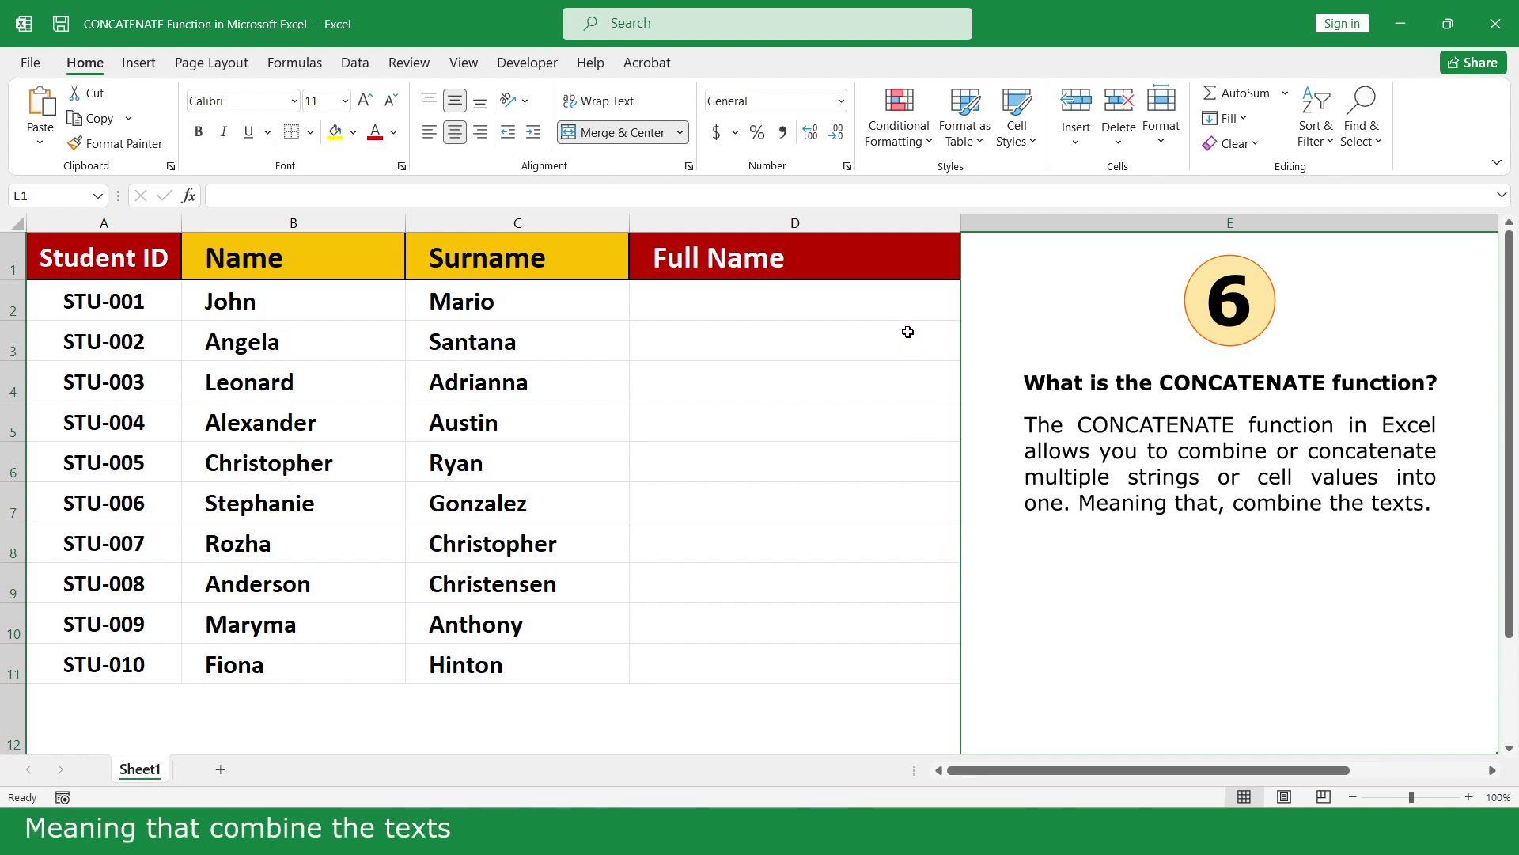
Enter =CONCATENATE(B2," ",C2) in D2 to join Name and Surname with a space
click(899, 300)
text(=conc)
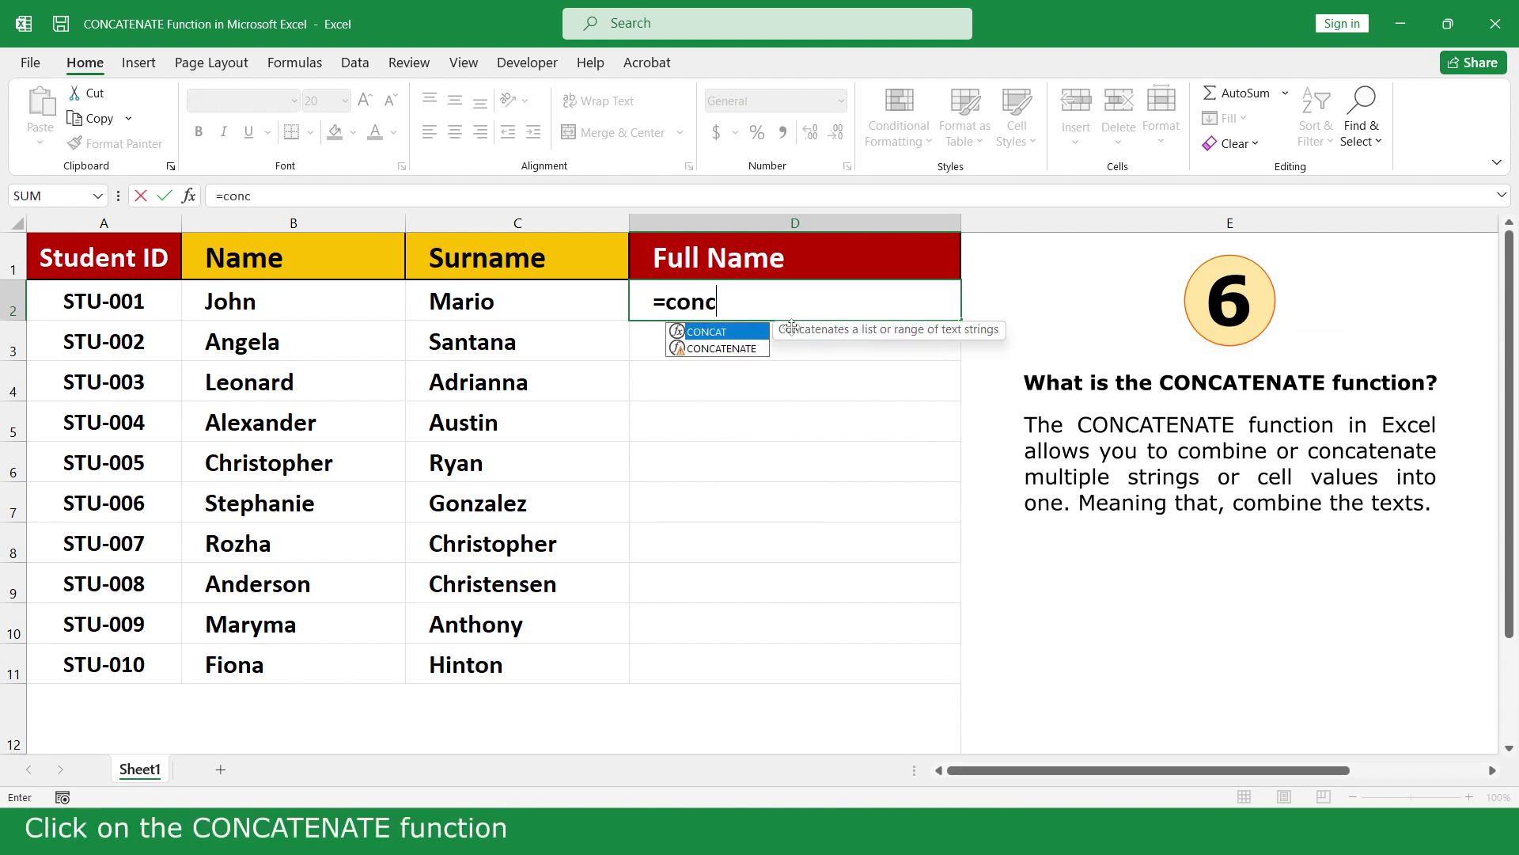
double_click(758, 349)
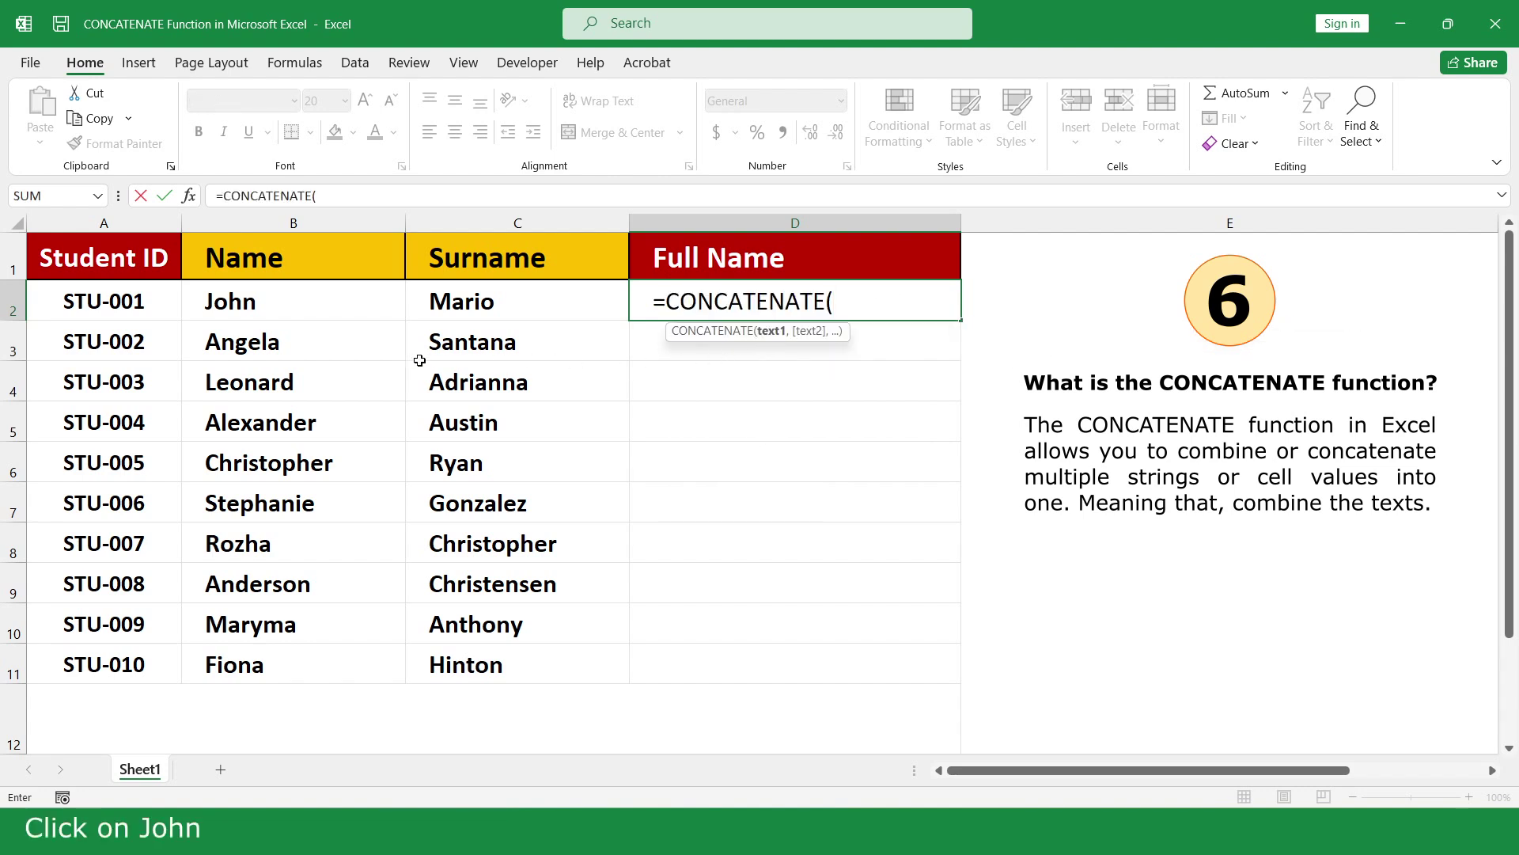
click(282, 304)
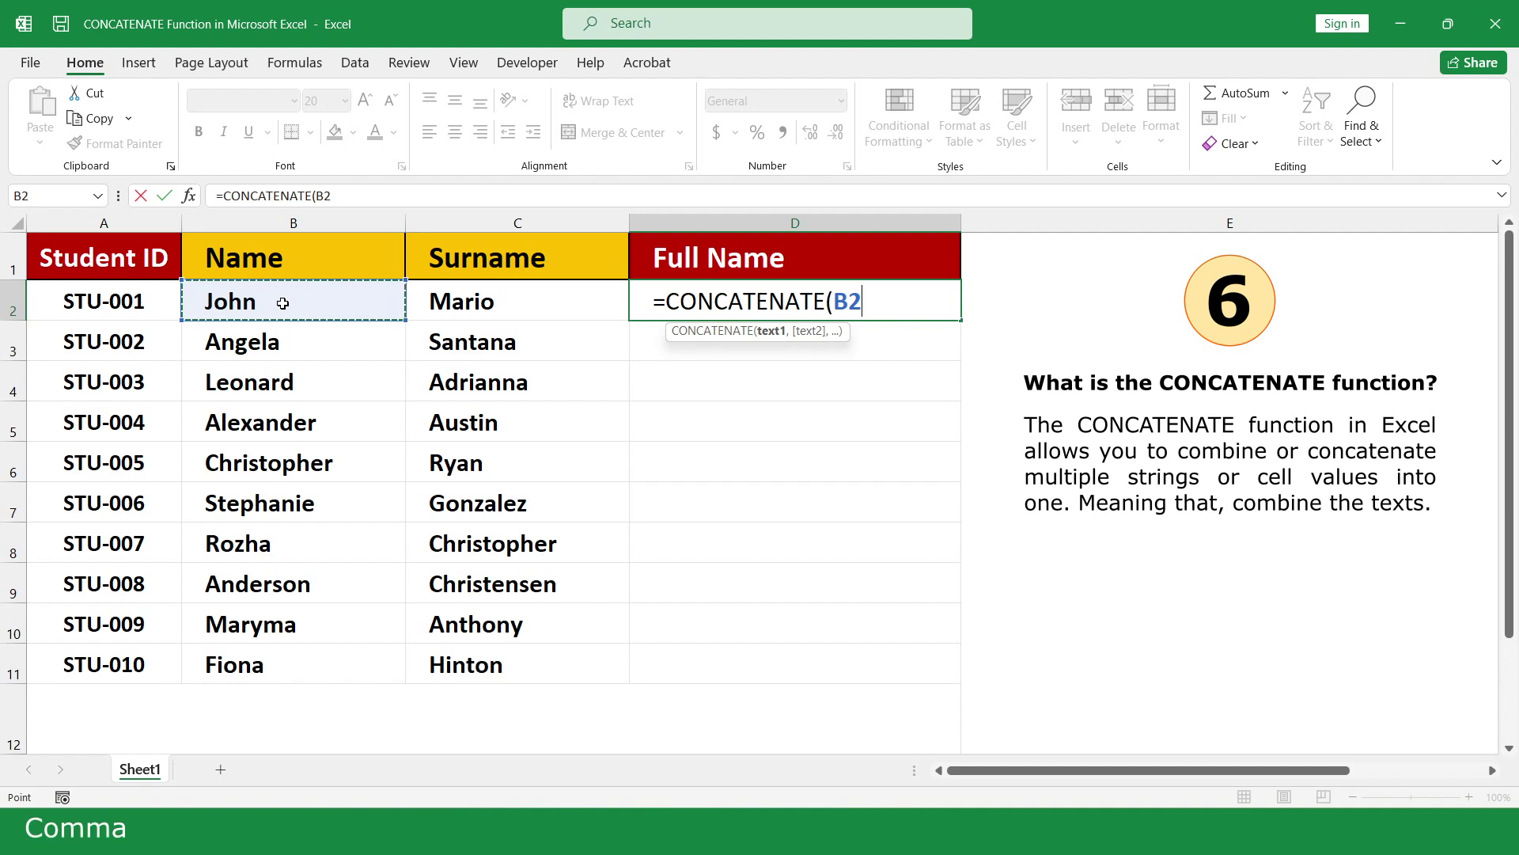
text(,")
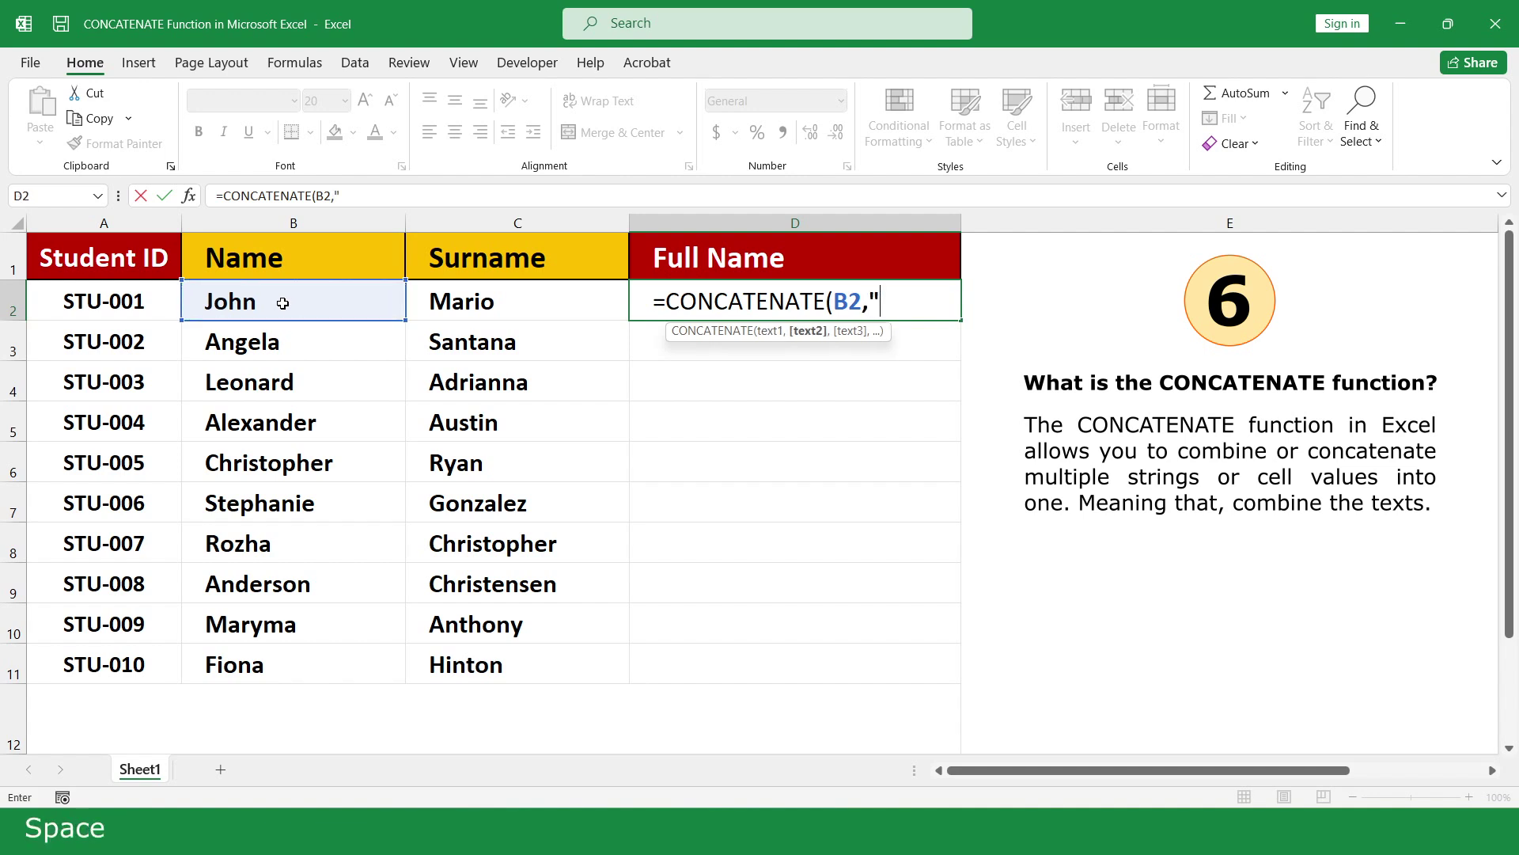
text( ",)
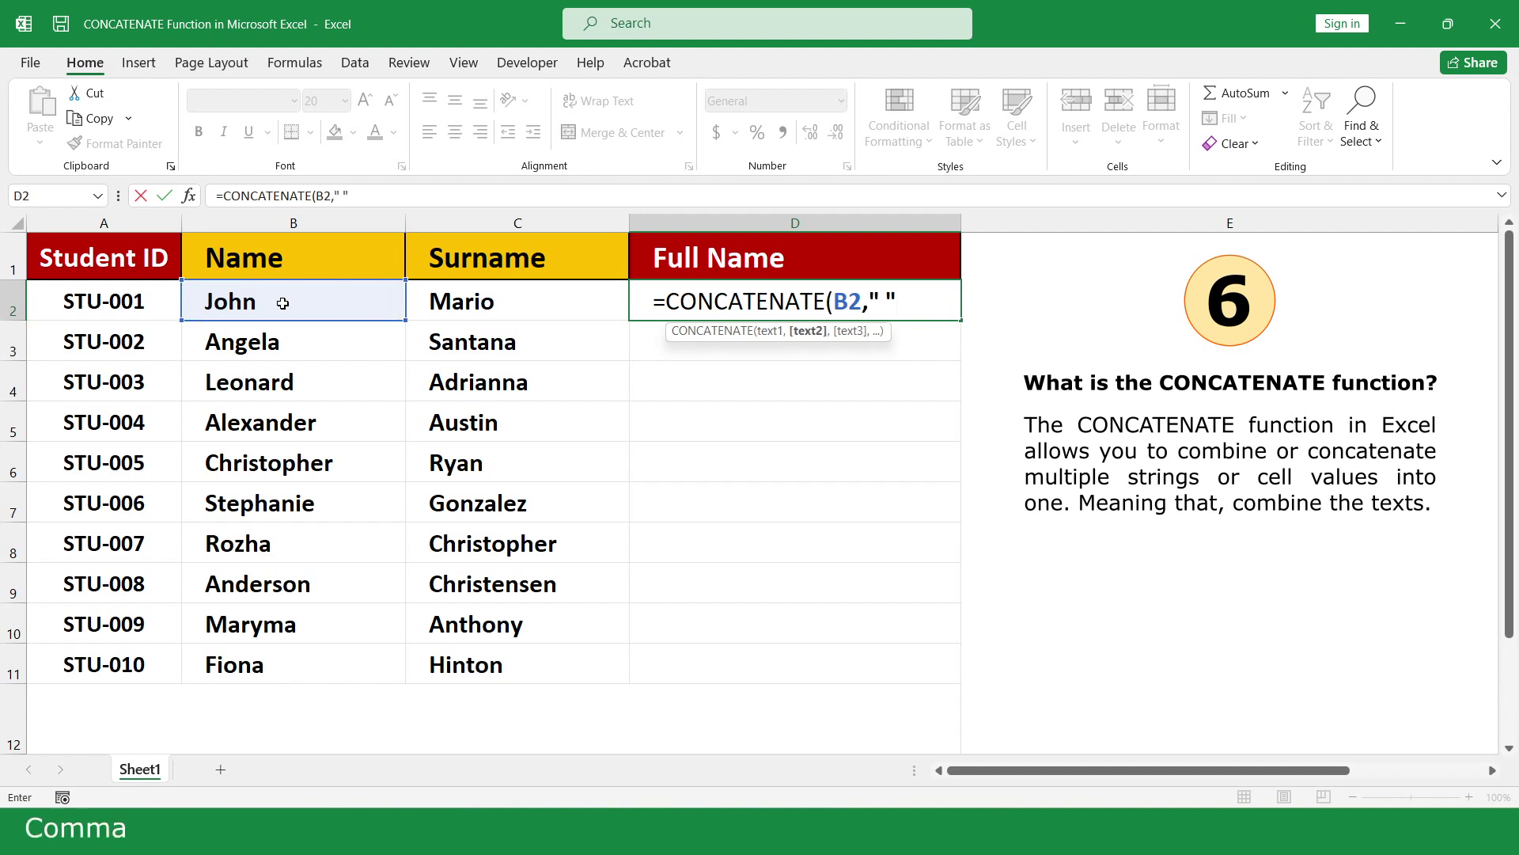
click(517, 303)
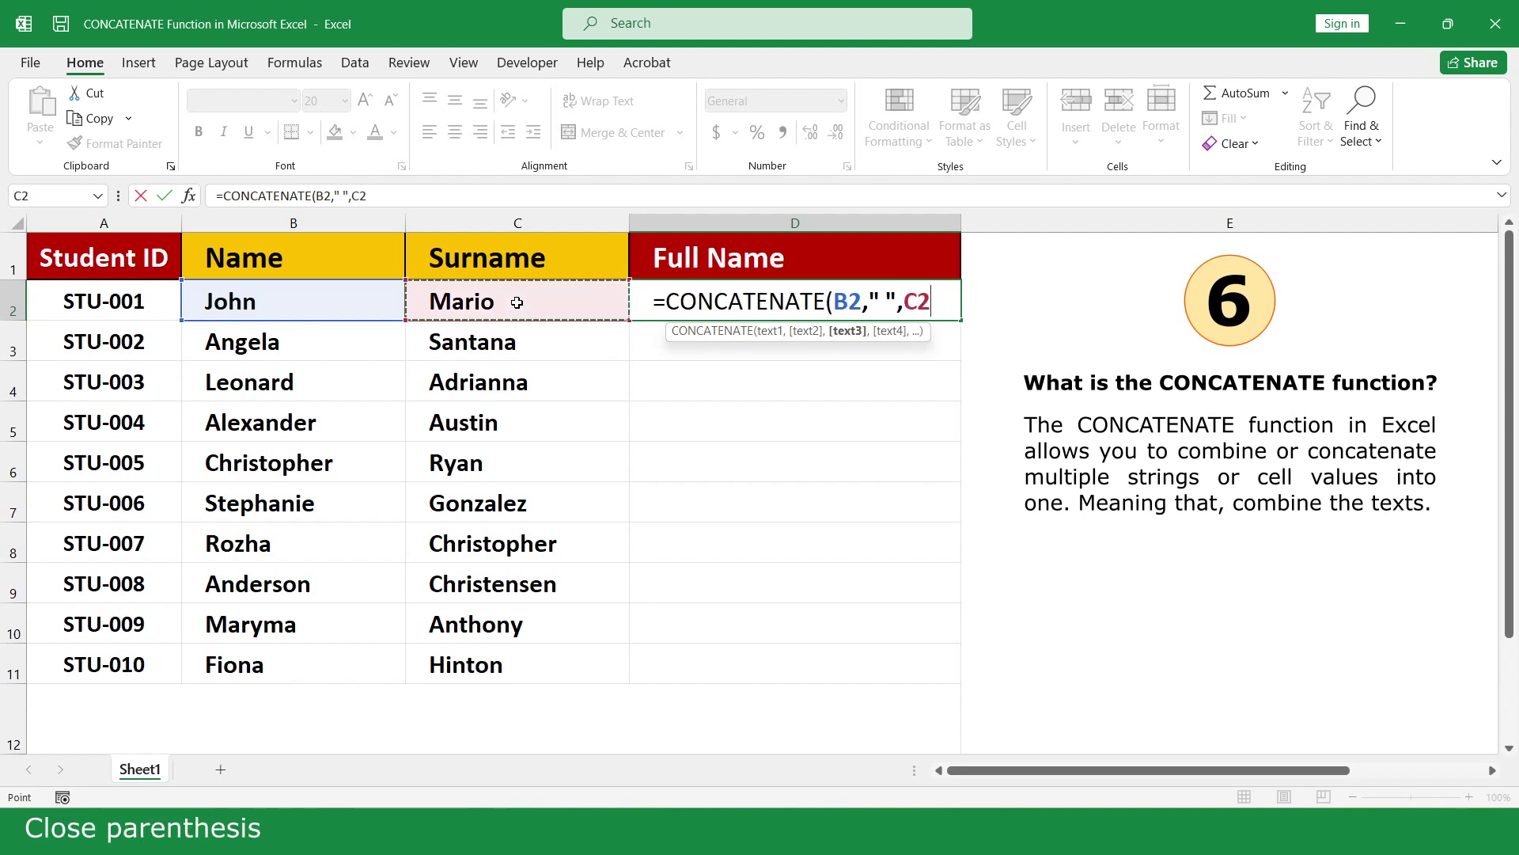
text())
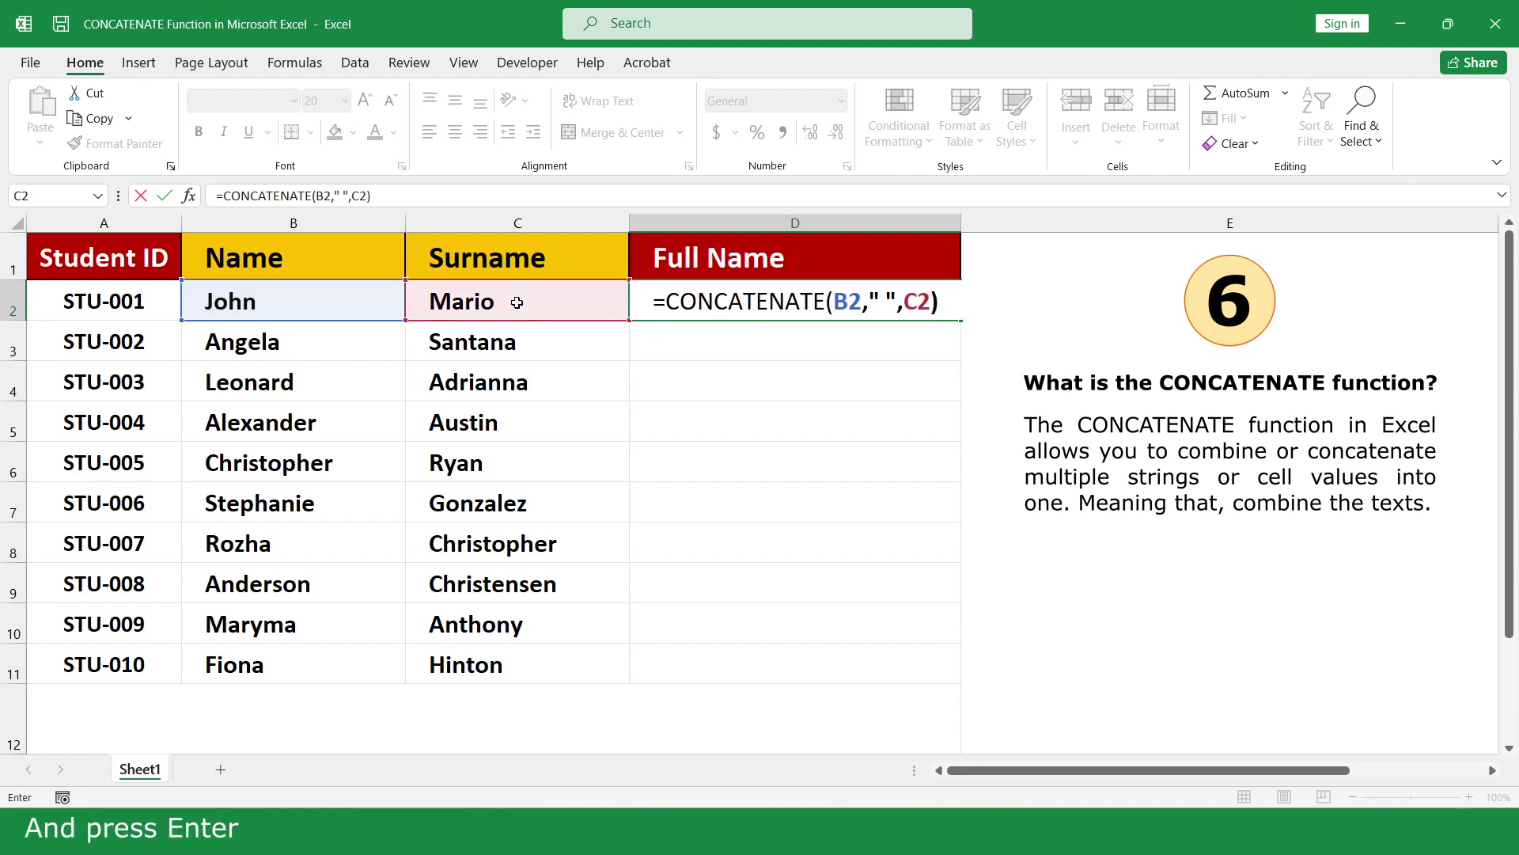
key(Return)
Fill the D2 full-name formula down to D11 for all ten students
click(871, 303)
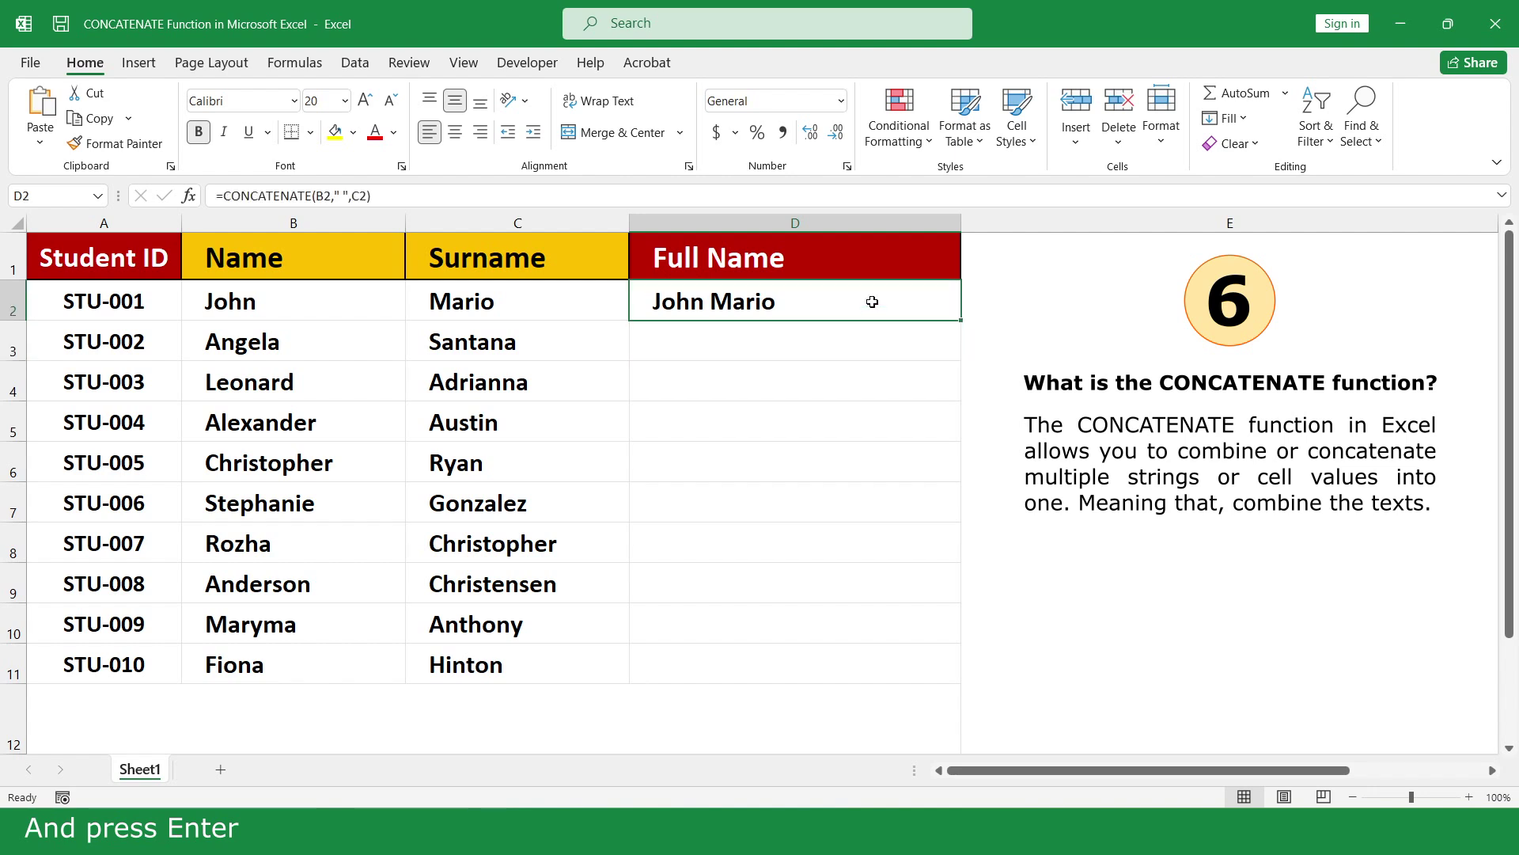
drag(961, 320, 926, 665)
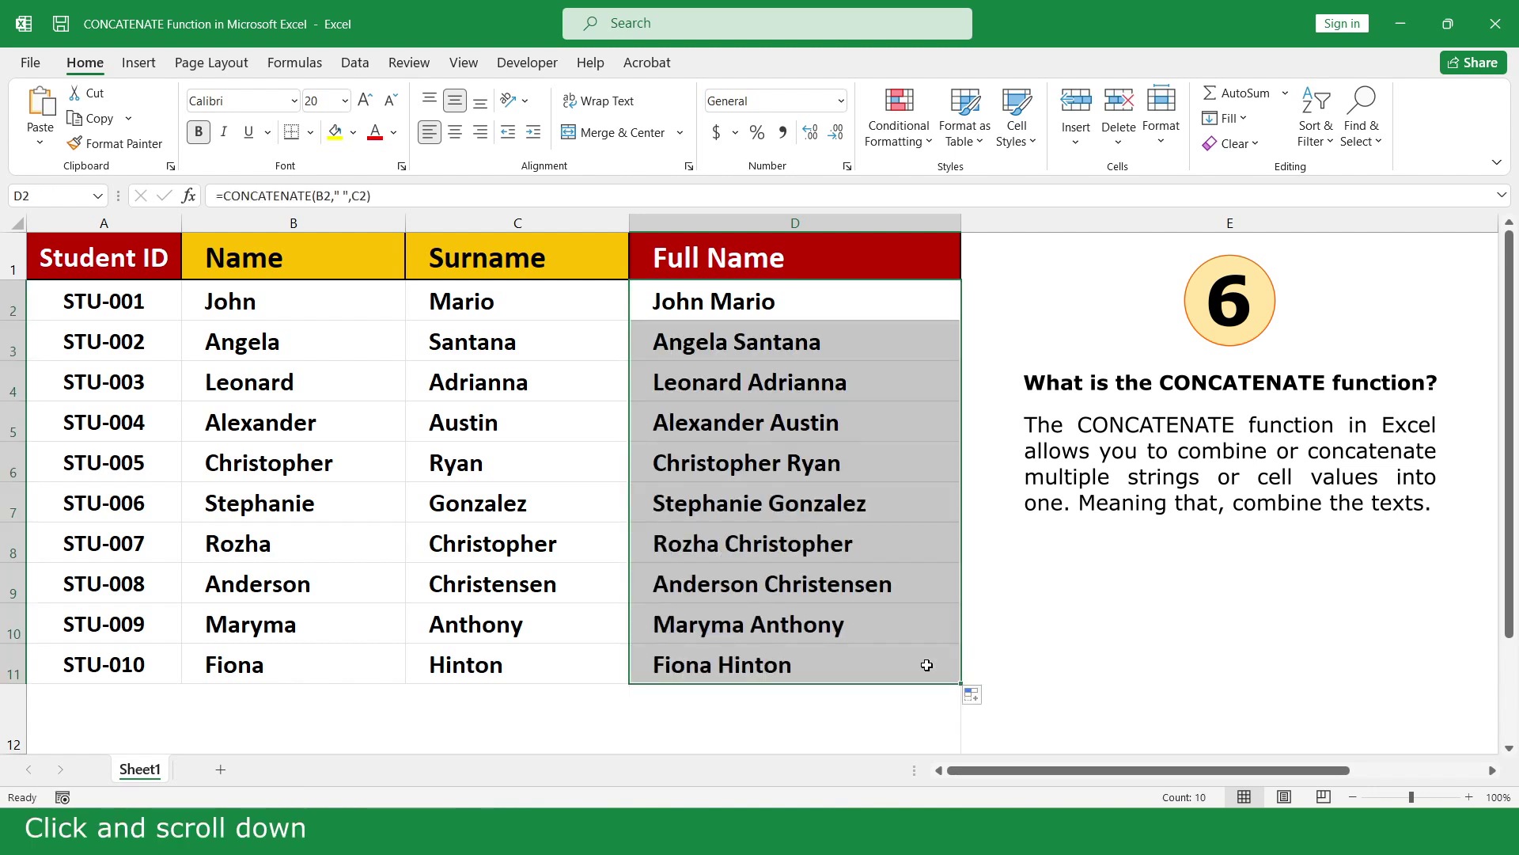
click(975, 720)
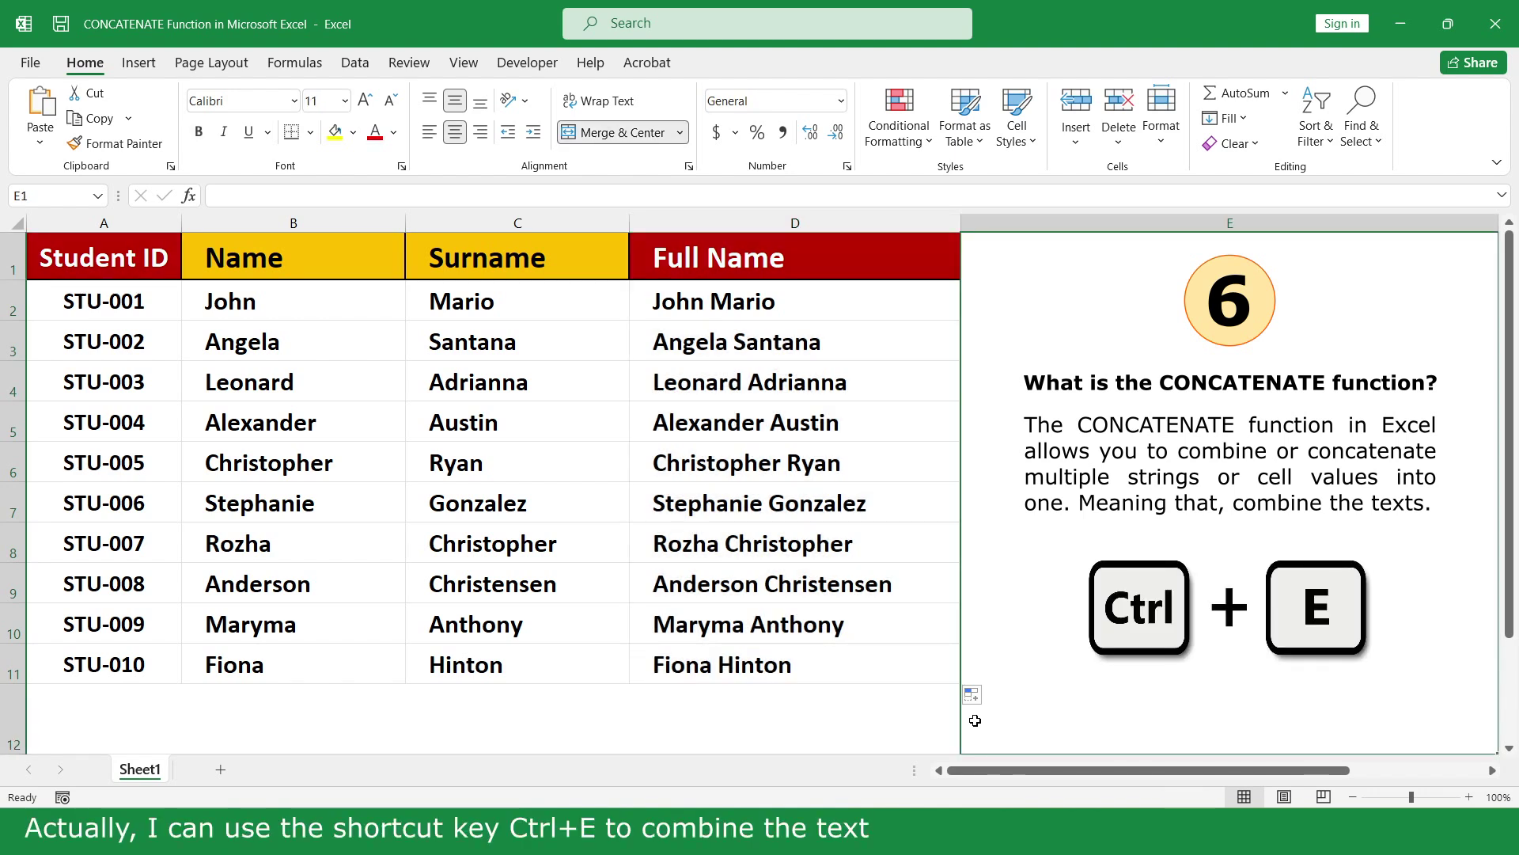
Clear D2:D11, type the first student's full name in D2, and Flash Fill the rest
drag(875, 309, 875, 657)
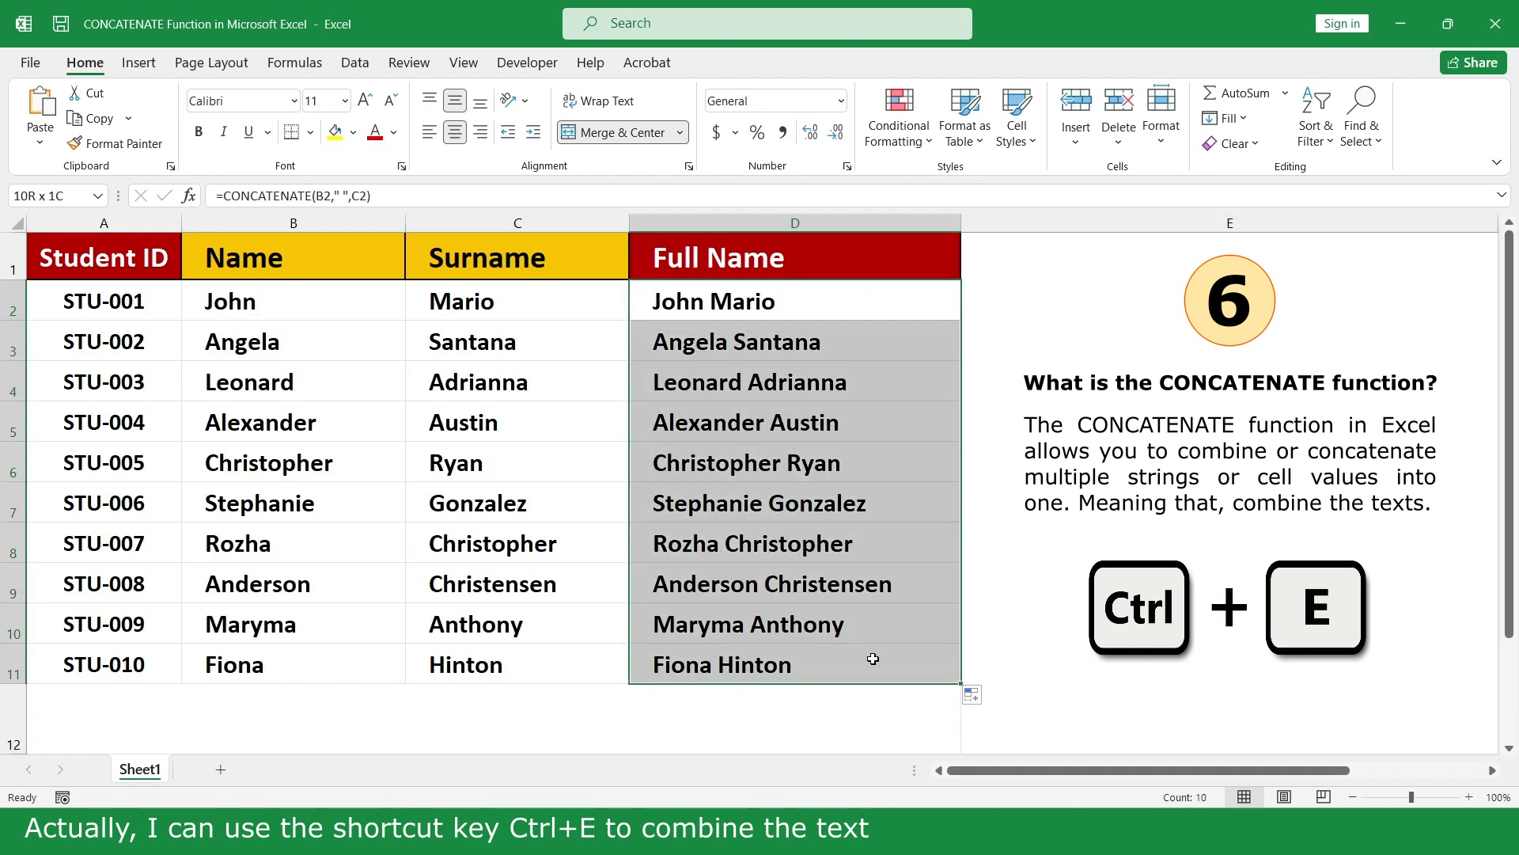
key(Delete)
click(900, 301)
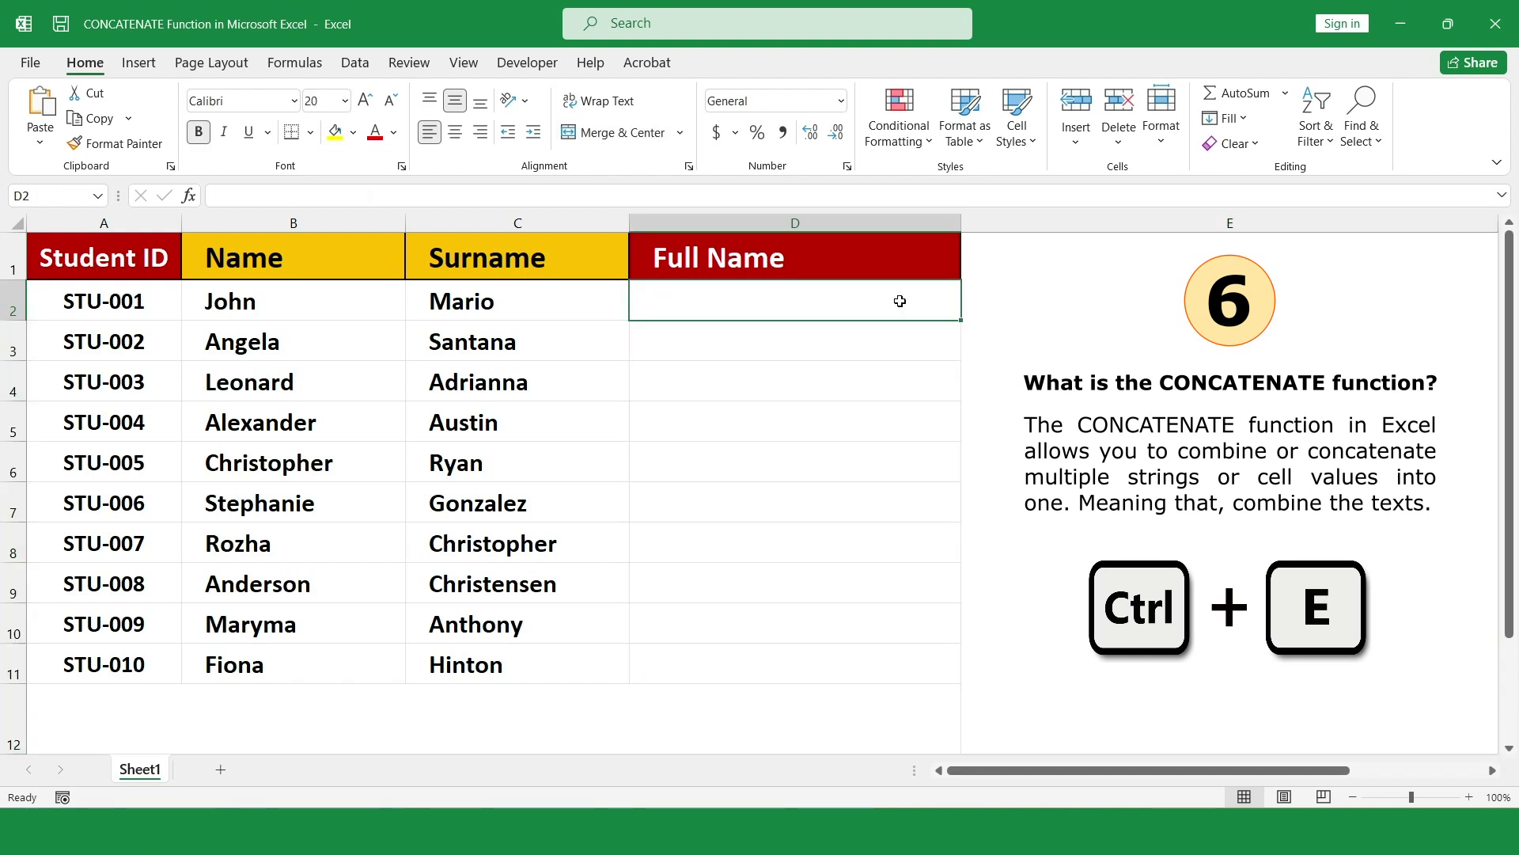
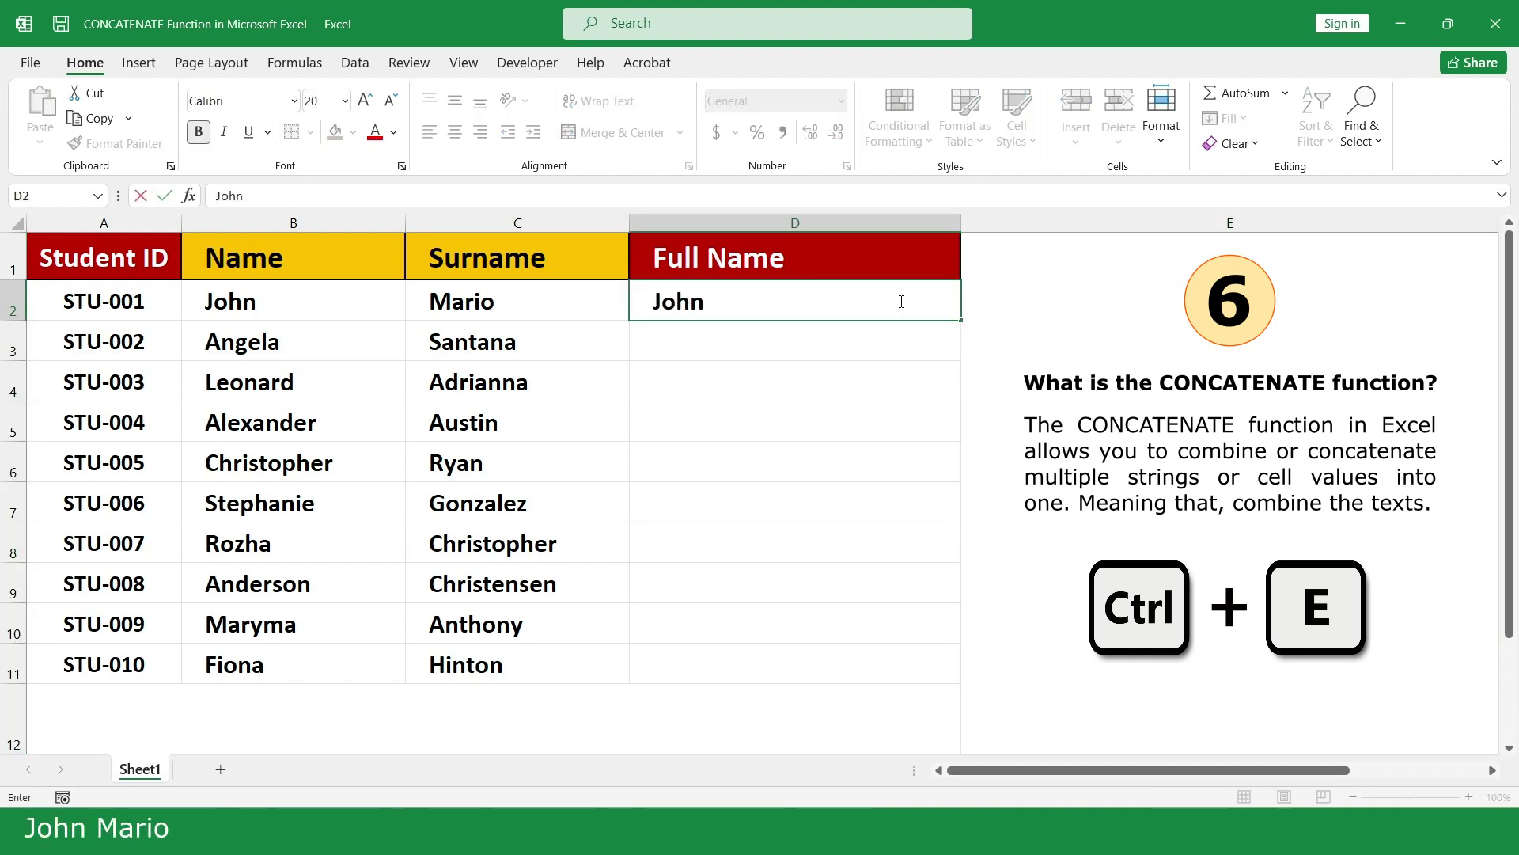
click(880, 337)
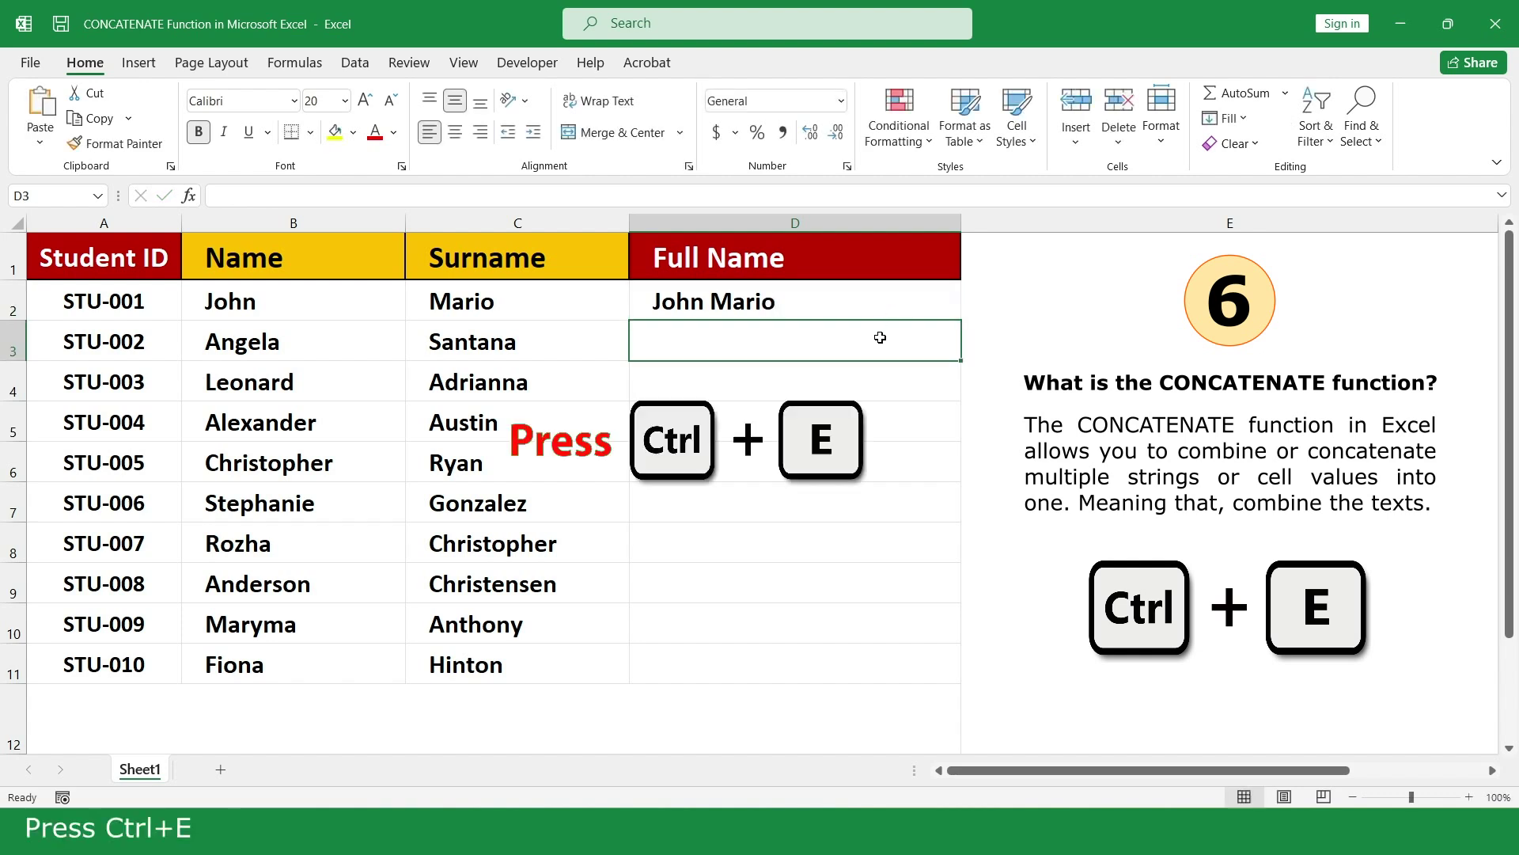
key(ctrl+e)
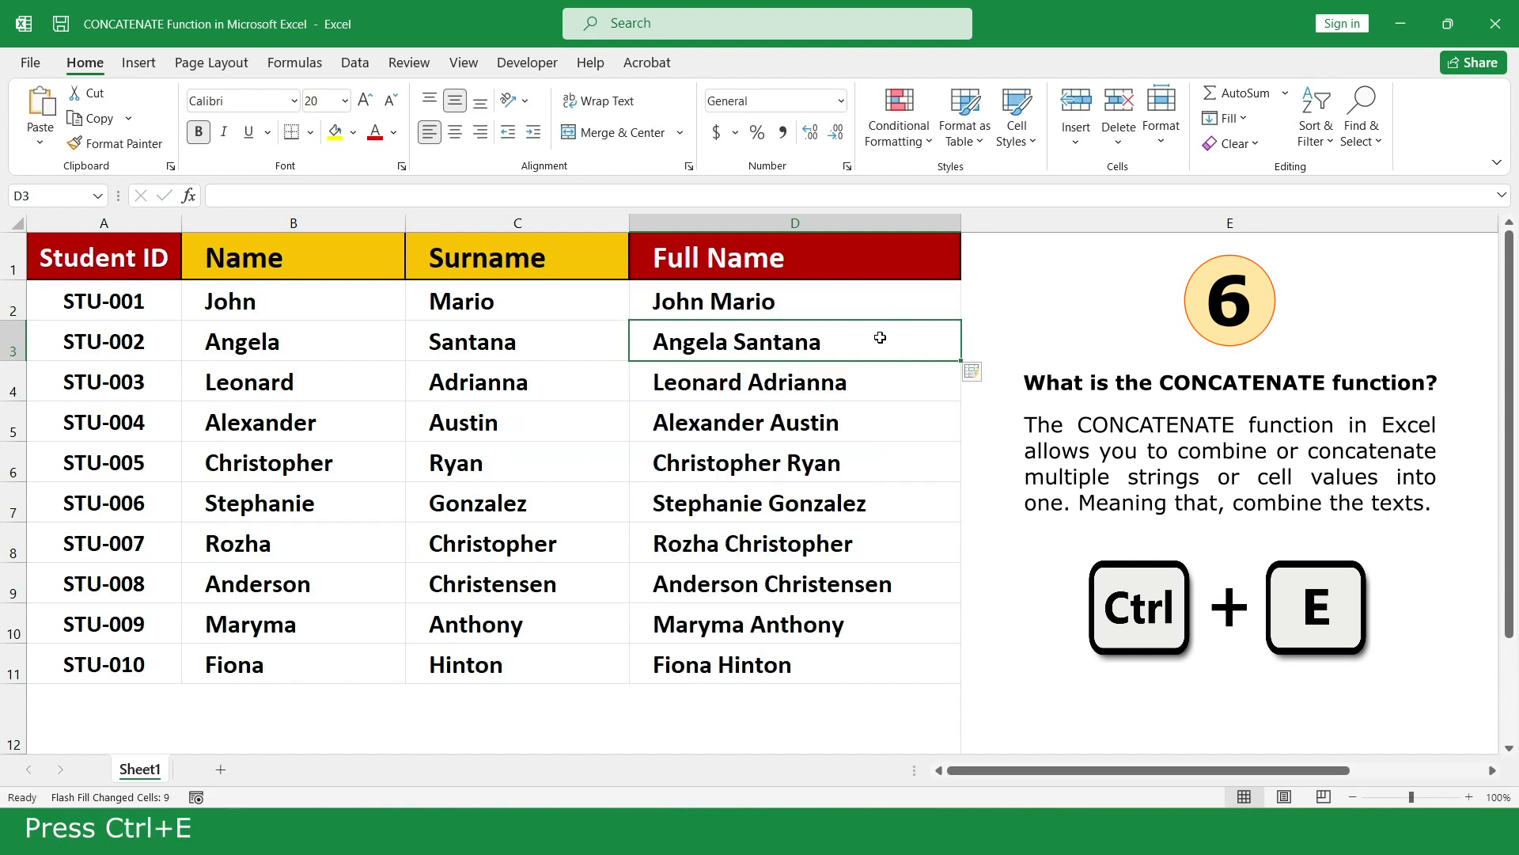
click(994, 706)
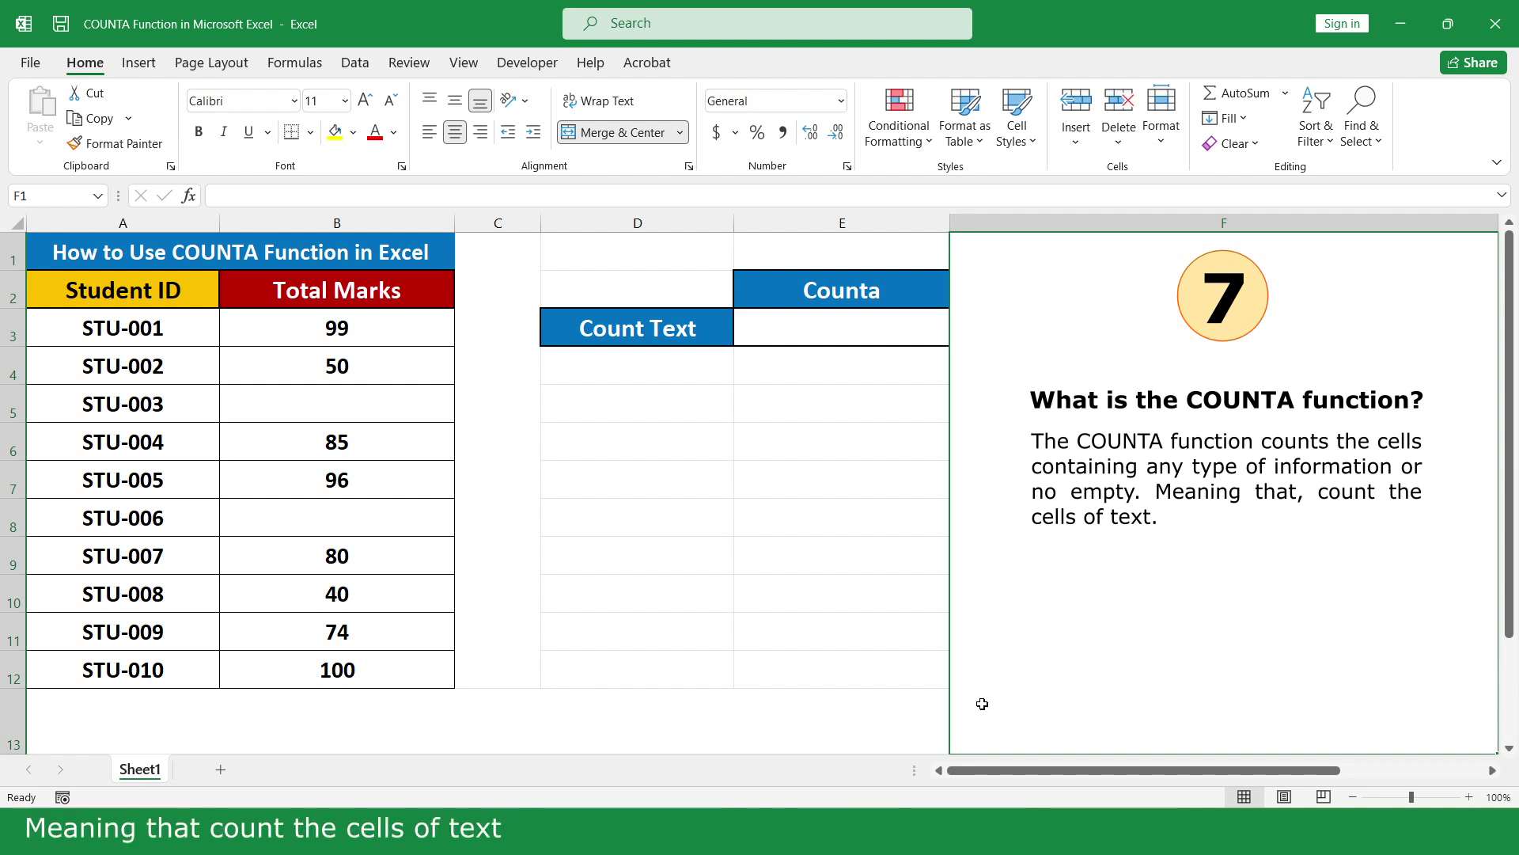
Enter =COUNTA(B3:B12) in Count Text cell E3, counting 8 non-empty Total Marks
click(910, 326)
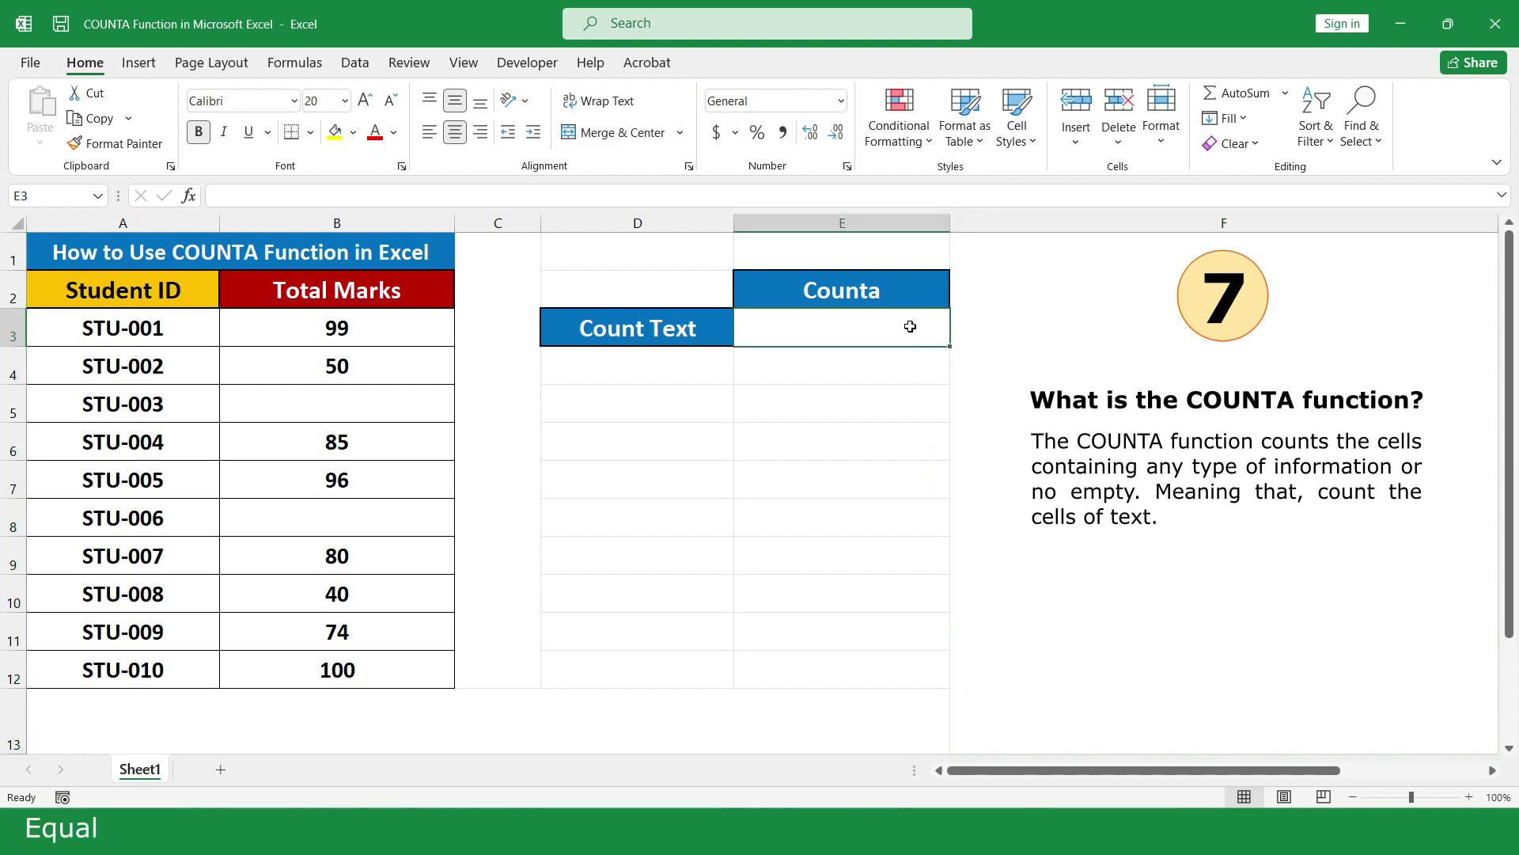
text(=coun)
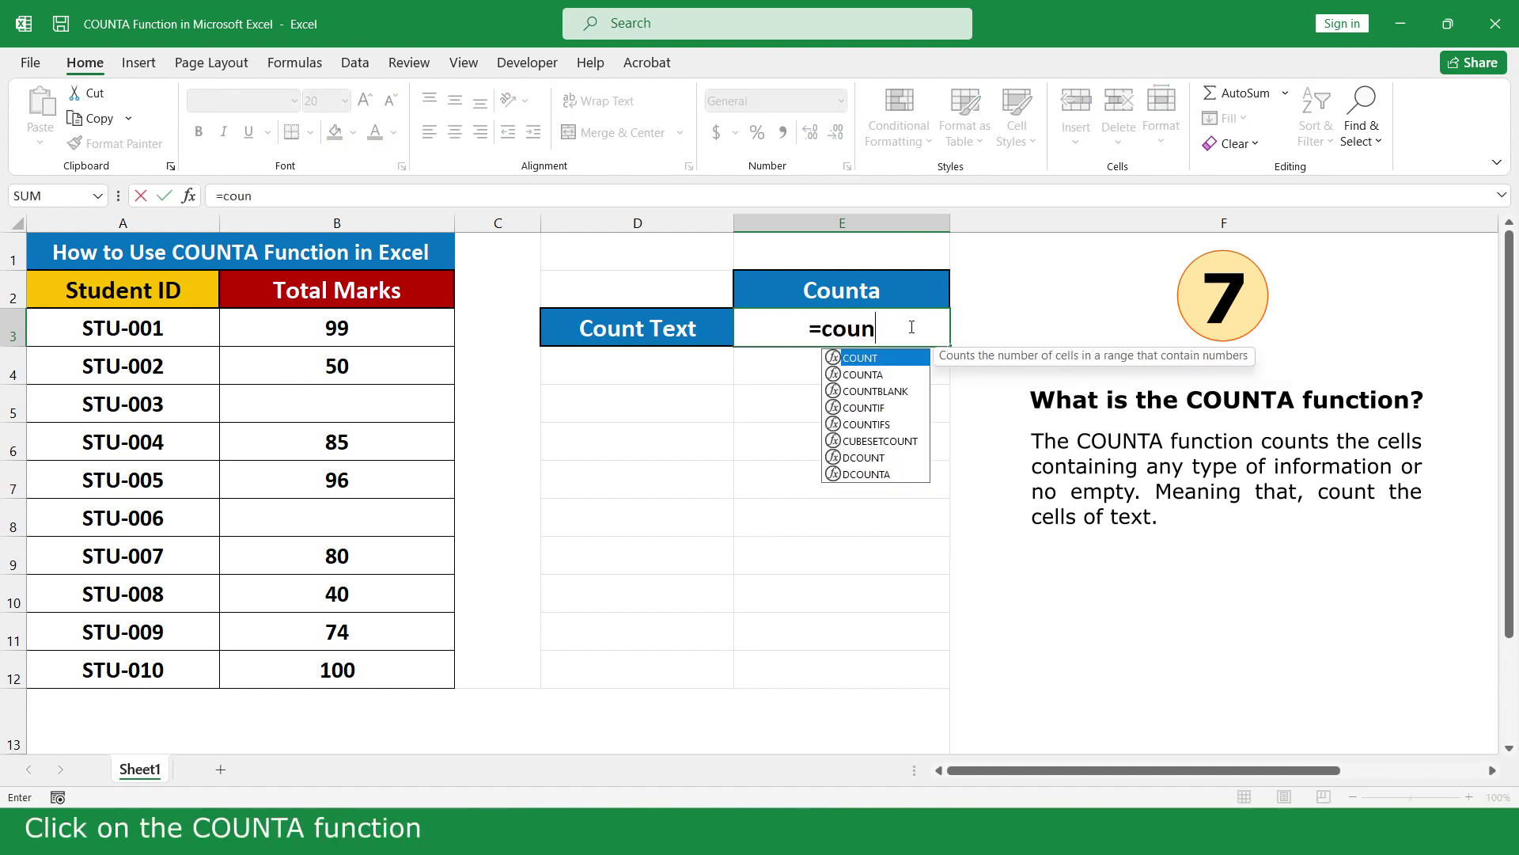
double_click(893, 374)
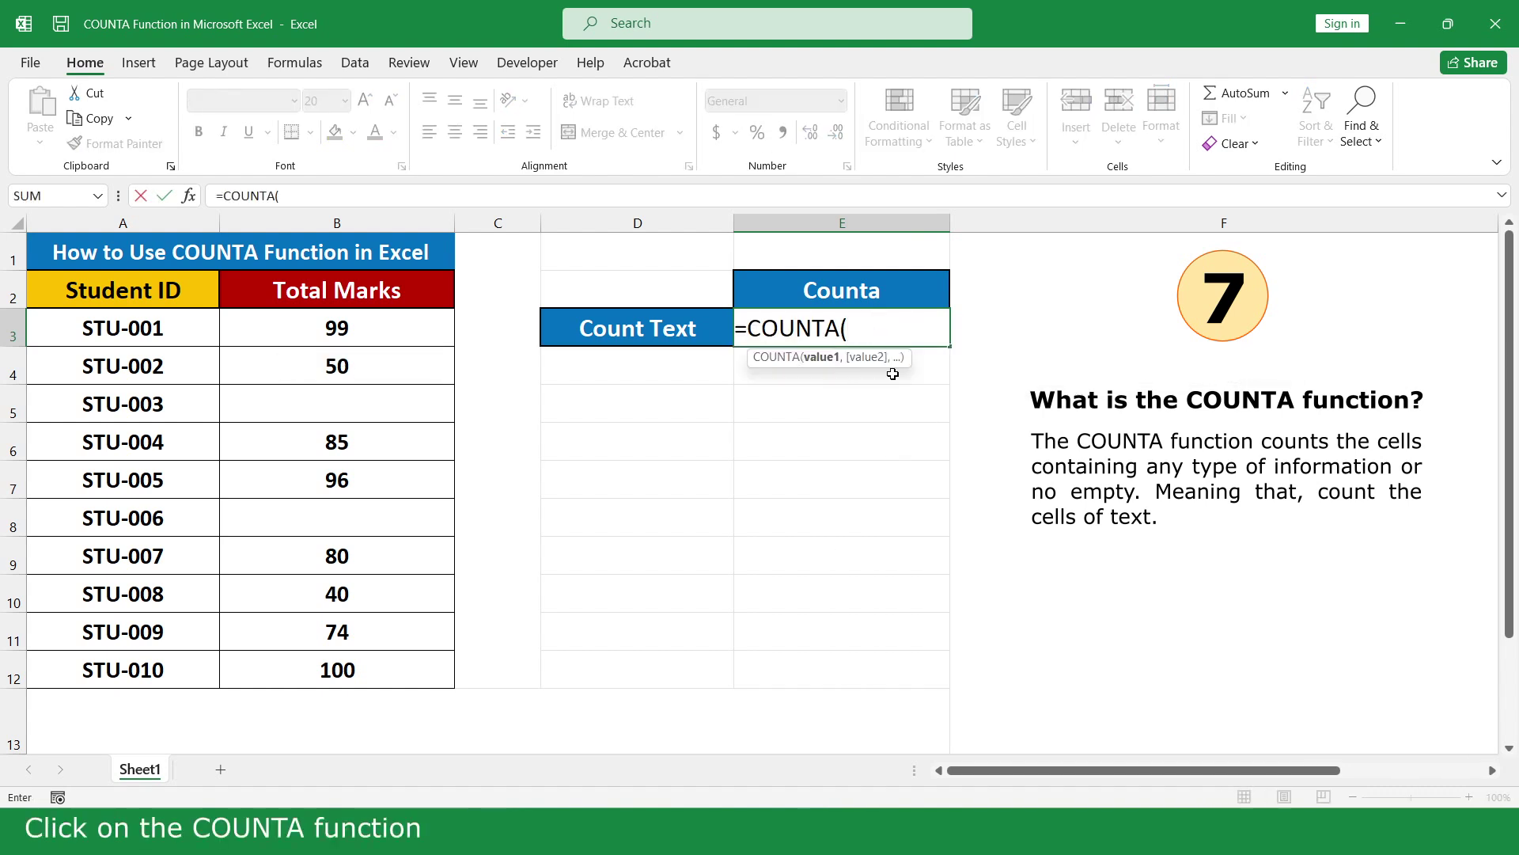
drag(388, 329, 390, 668)
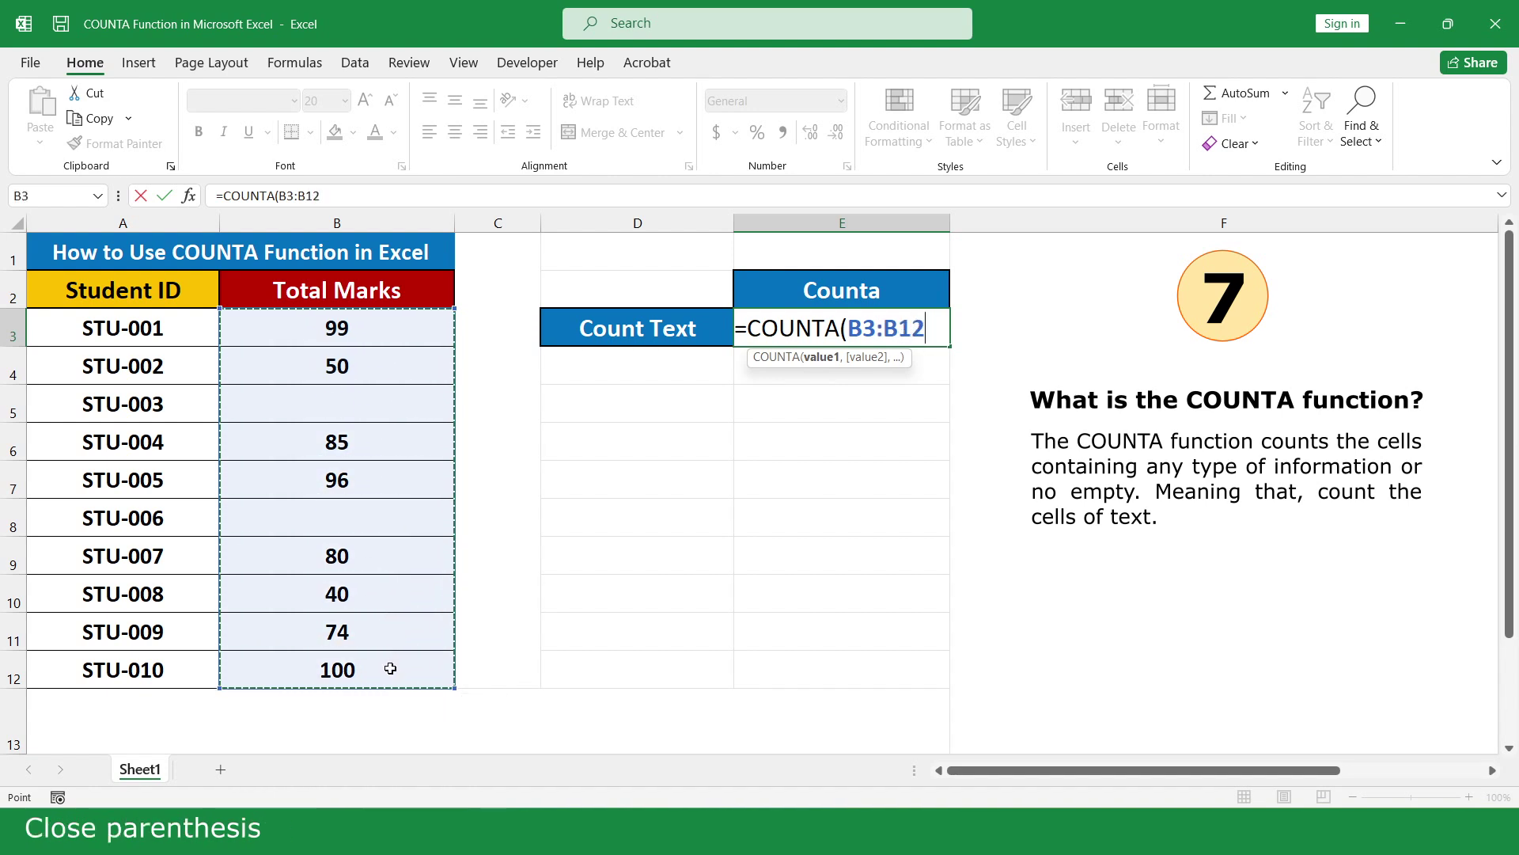
text())
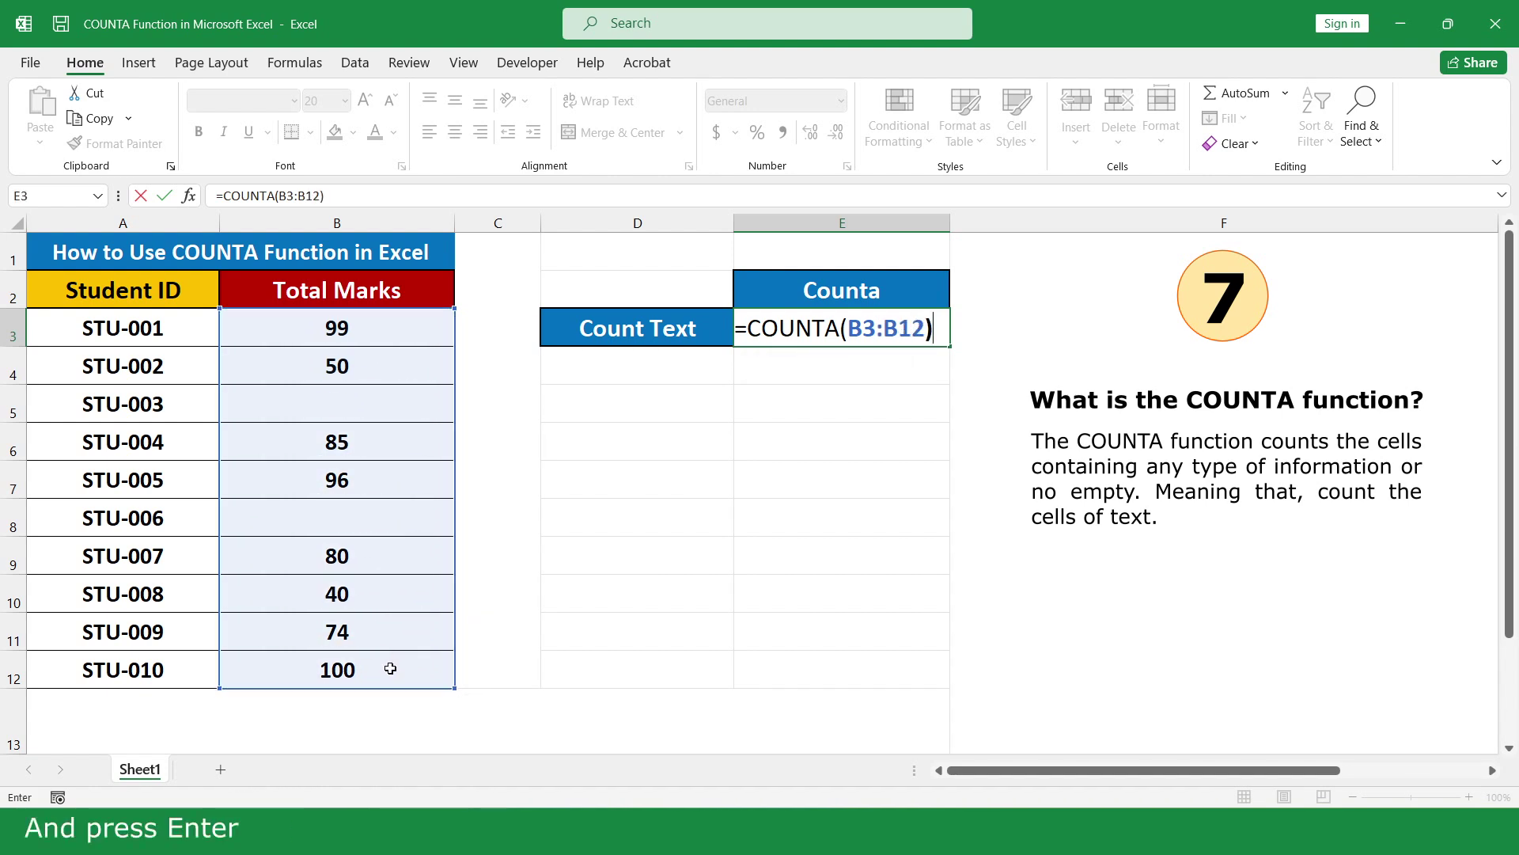
key(Return)
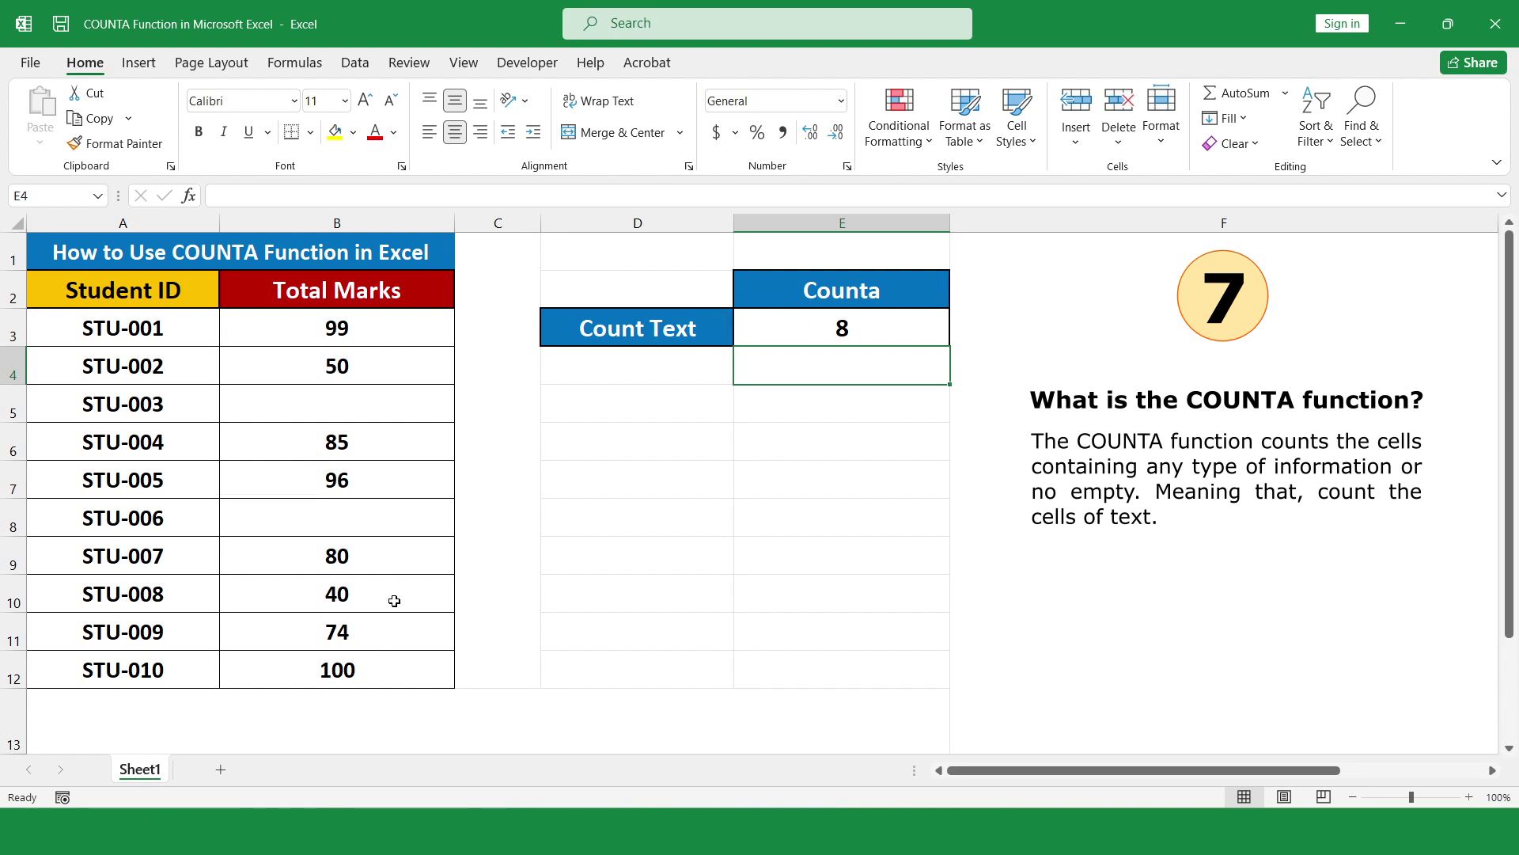
Enter A in B5 and # in B8 so the count rises to 10
click(398, 402)
text(A)
key(Return)
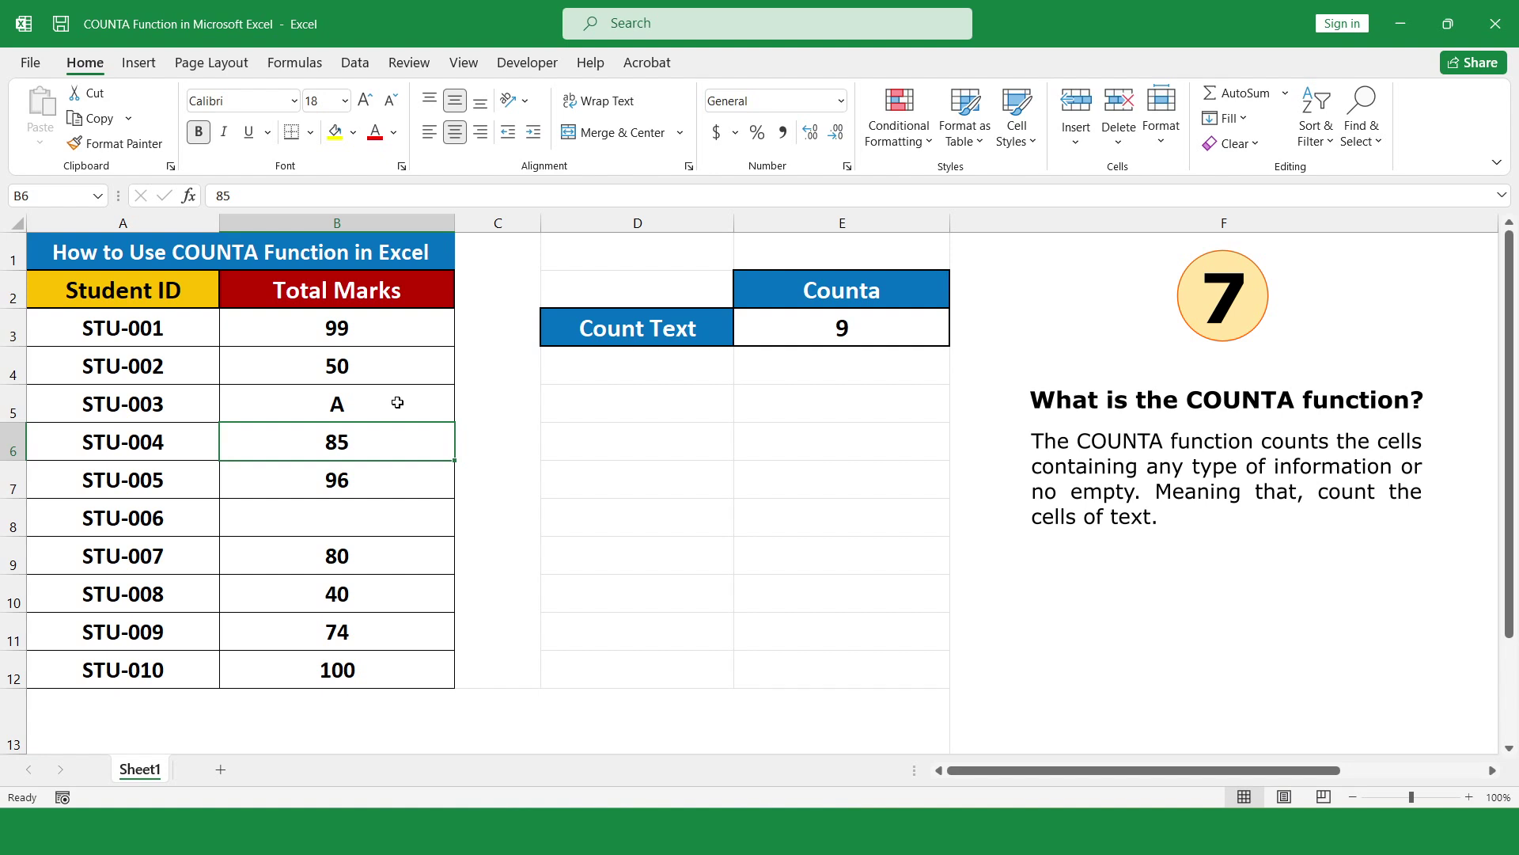
click(383, 514)
text(#)
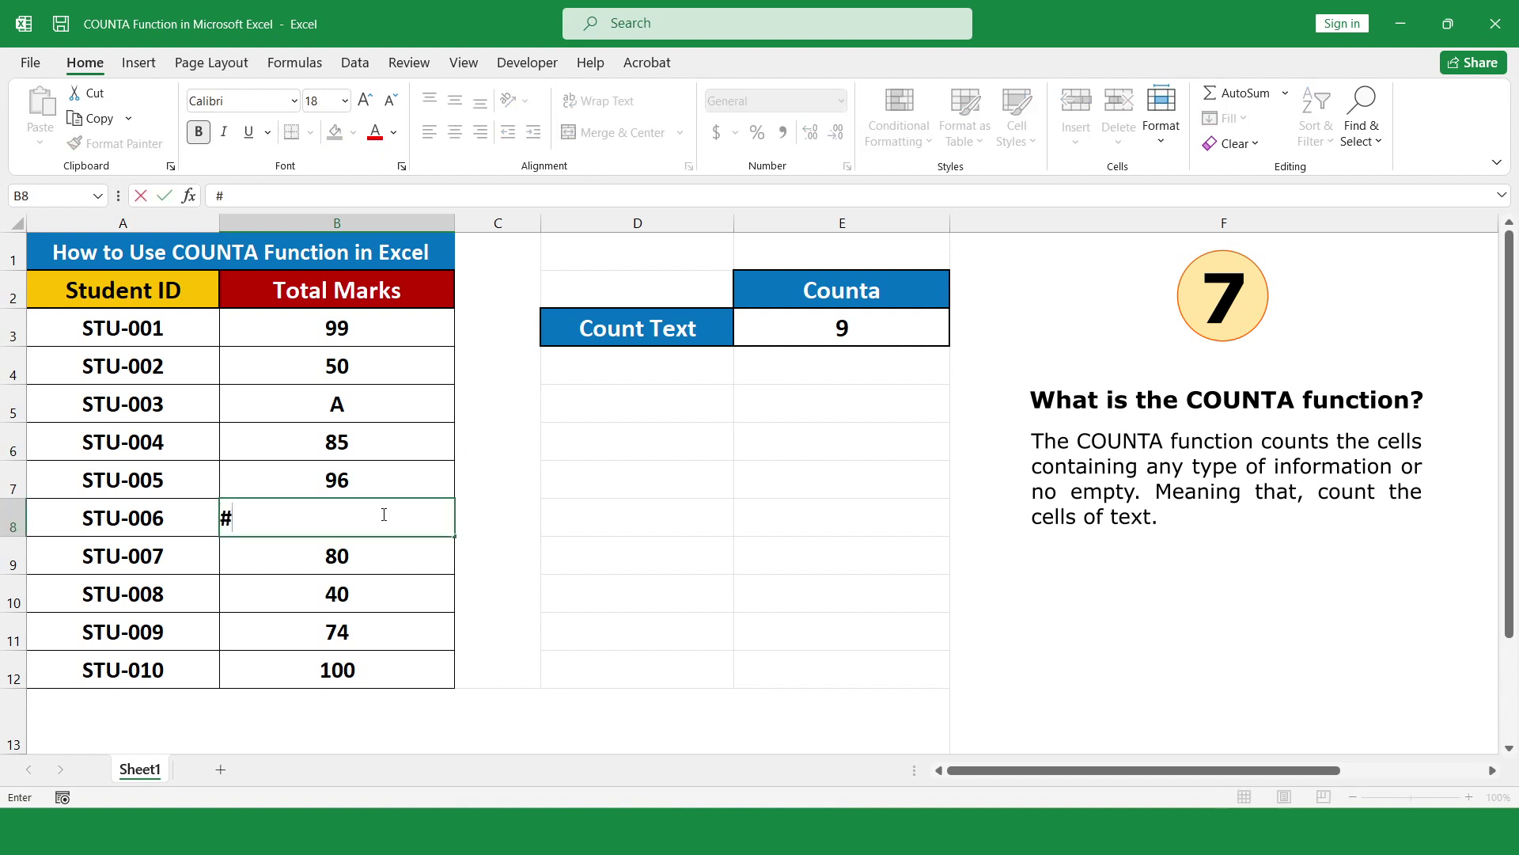
key(Return)
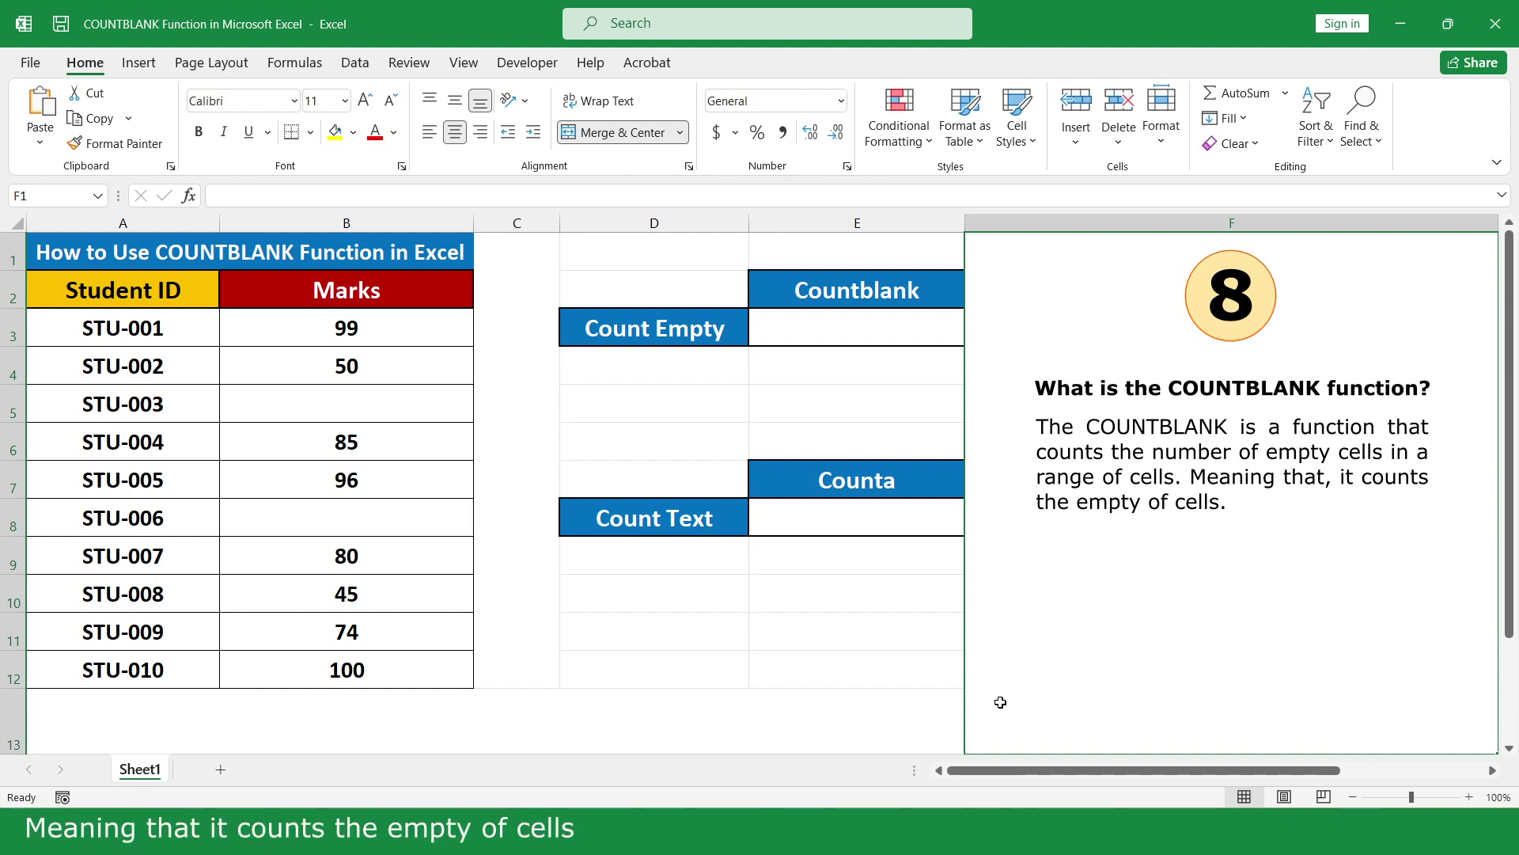
Enter =COUNTBLANK(B3:B12) in Count Empty cell E3, returning 2
click(913, 329)
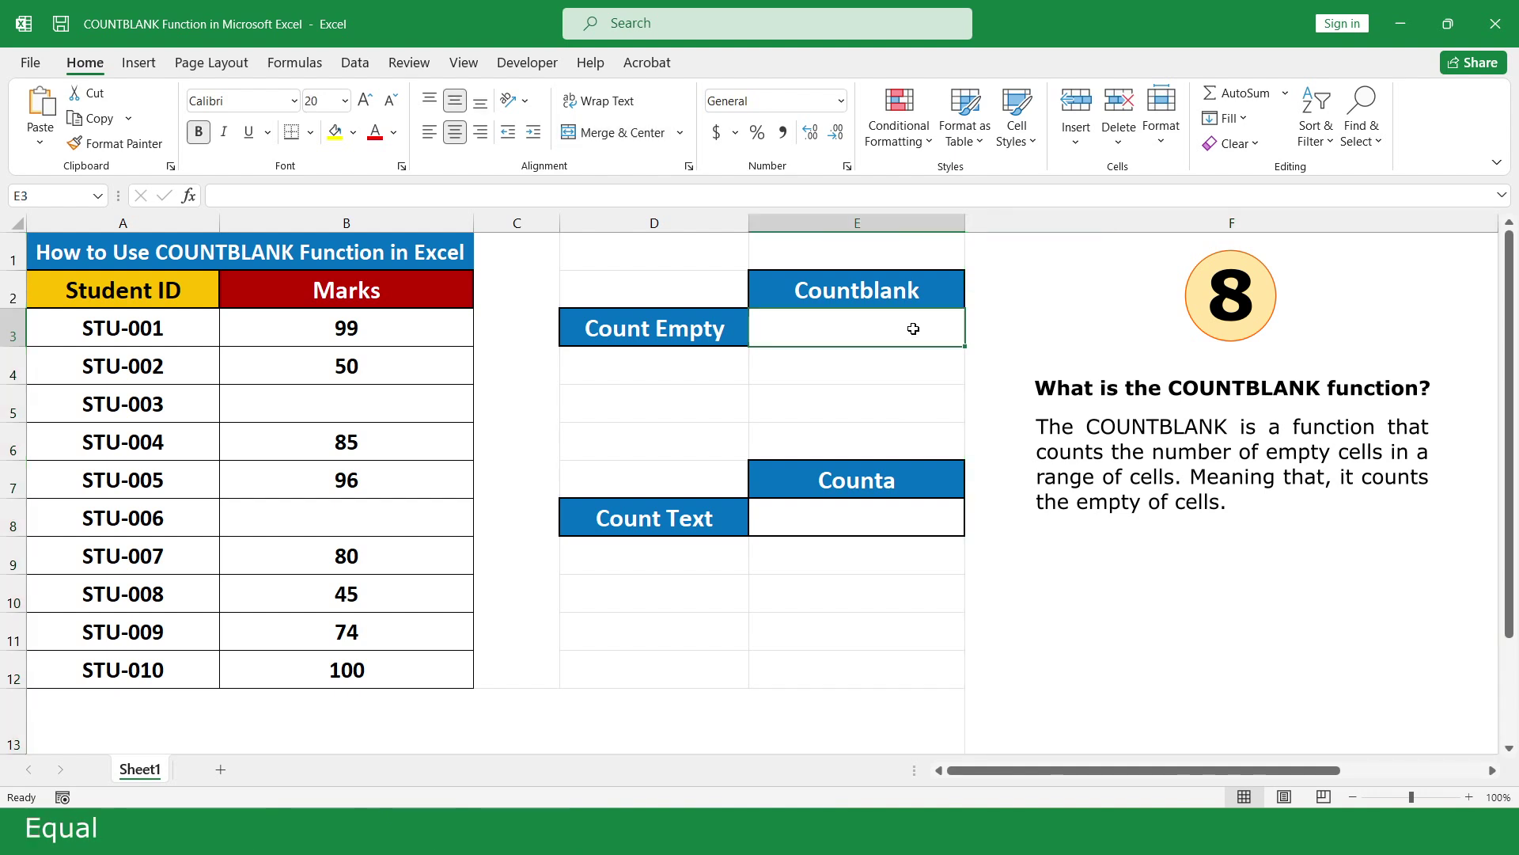
text(=coun)
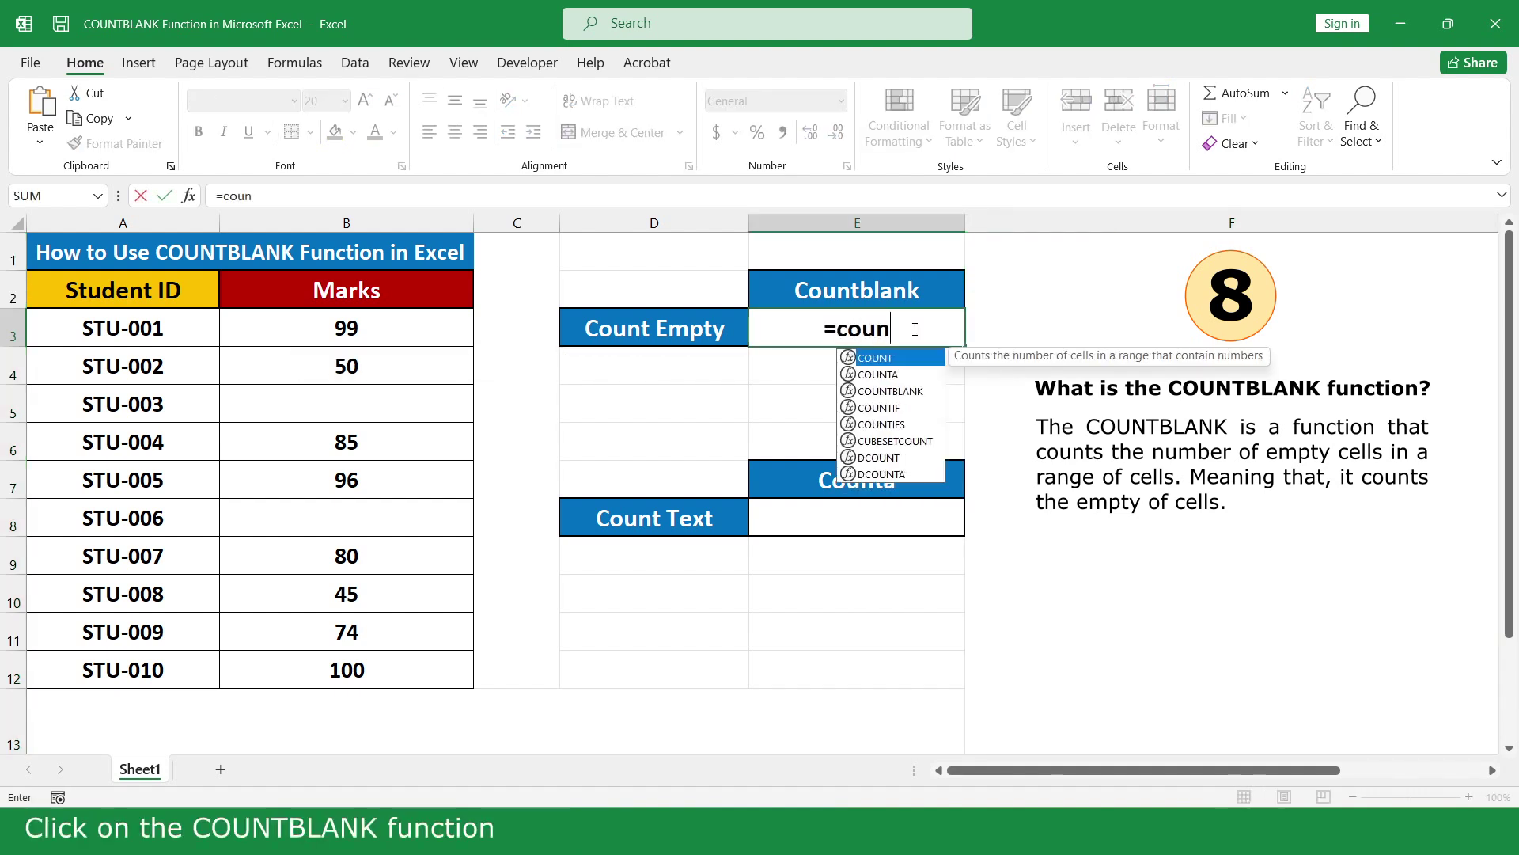
double_click(930, 391)
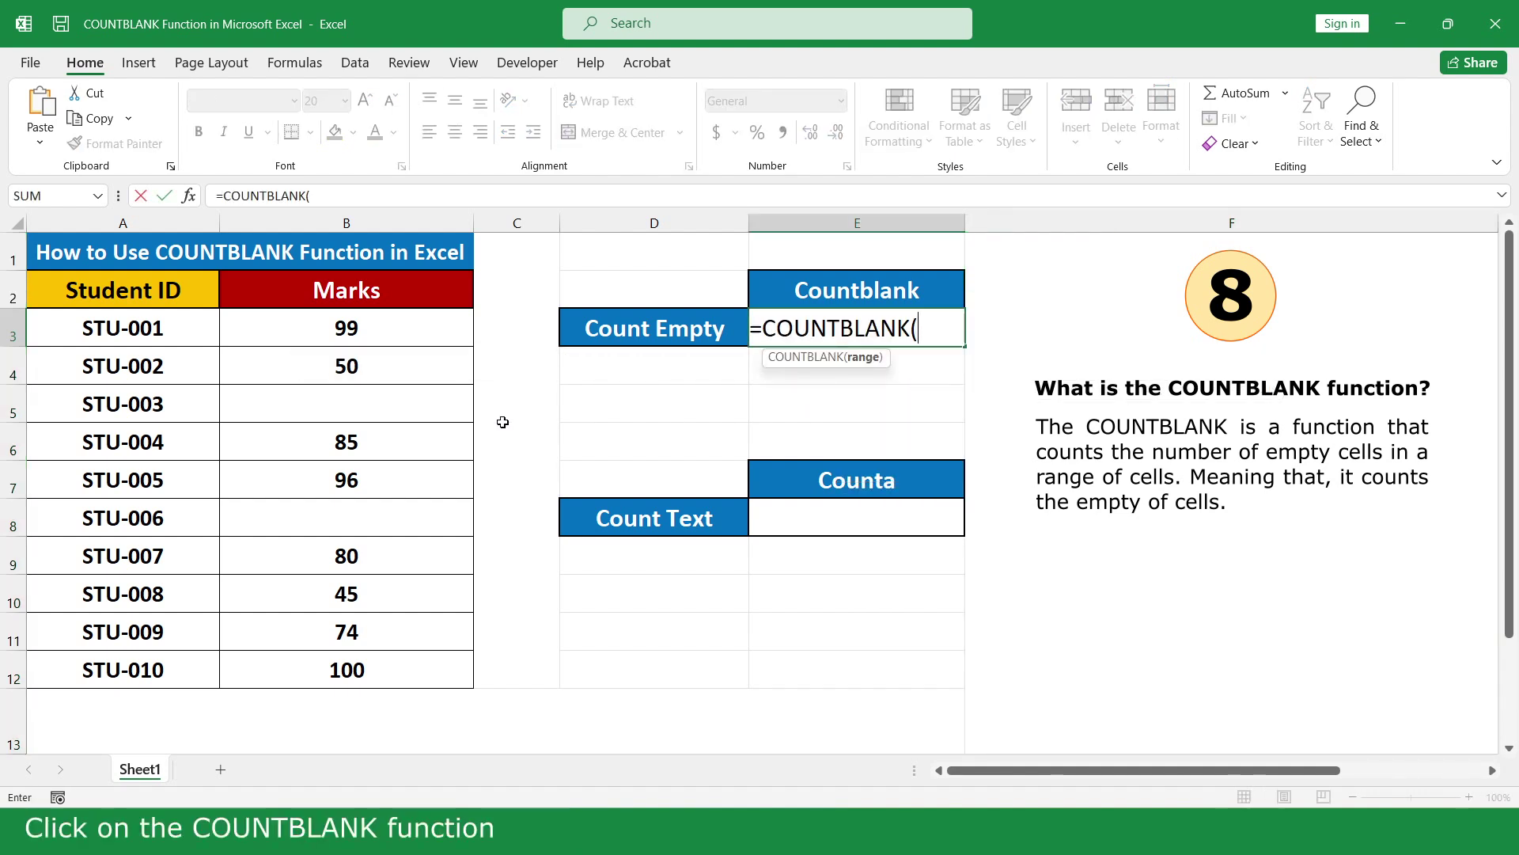
drag(383, 330, 388, 672)
text())
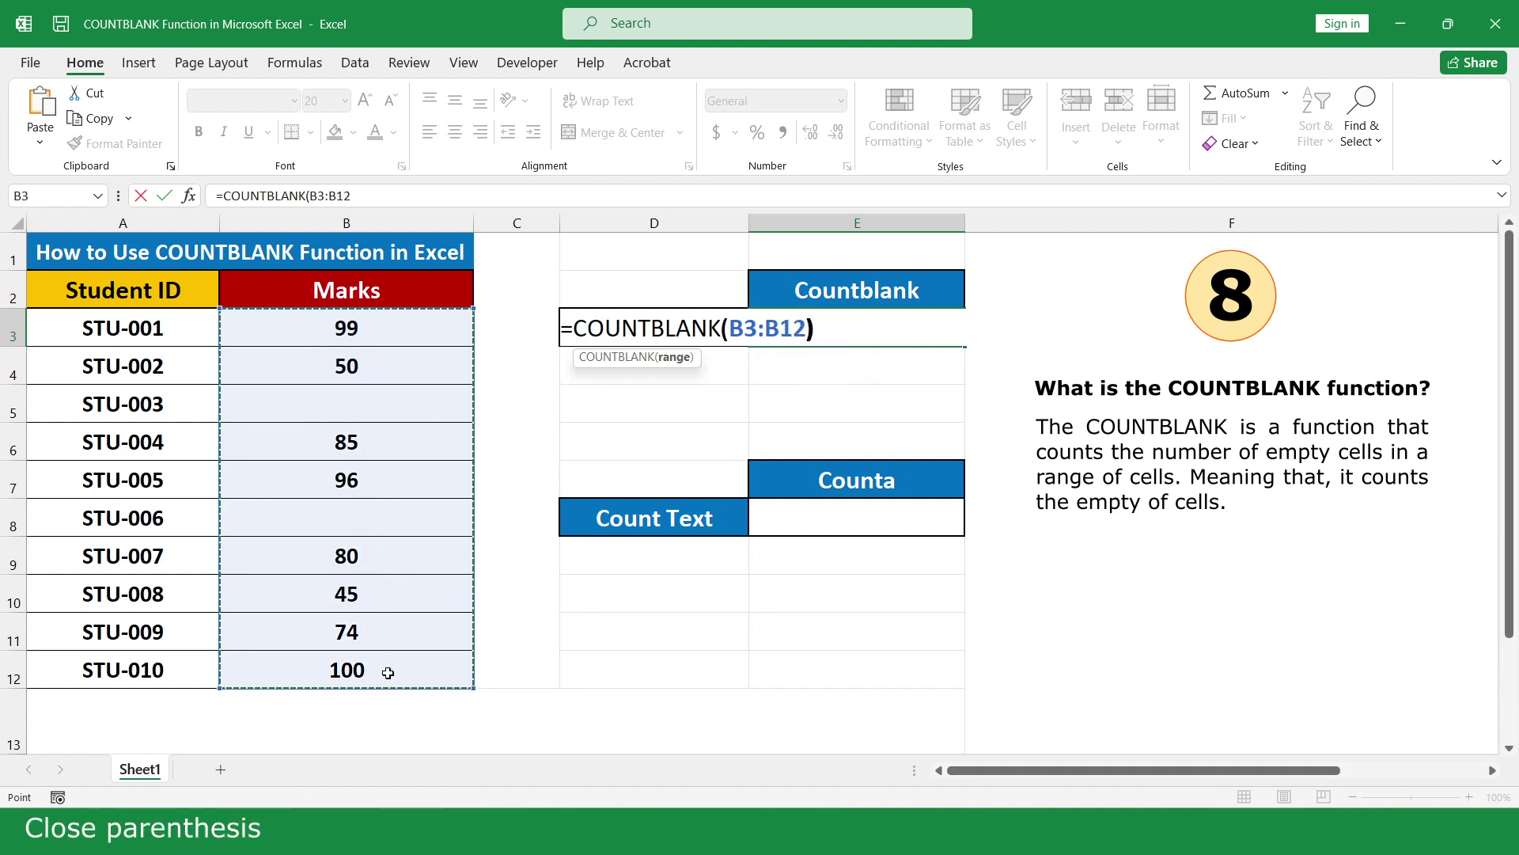
key(Return)
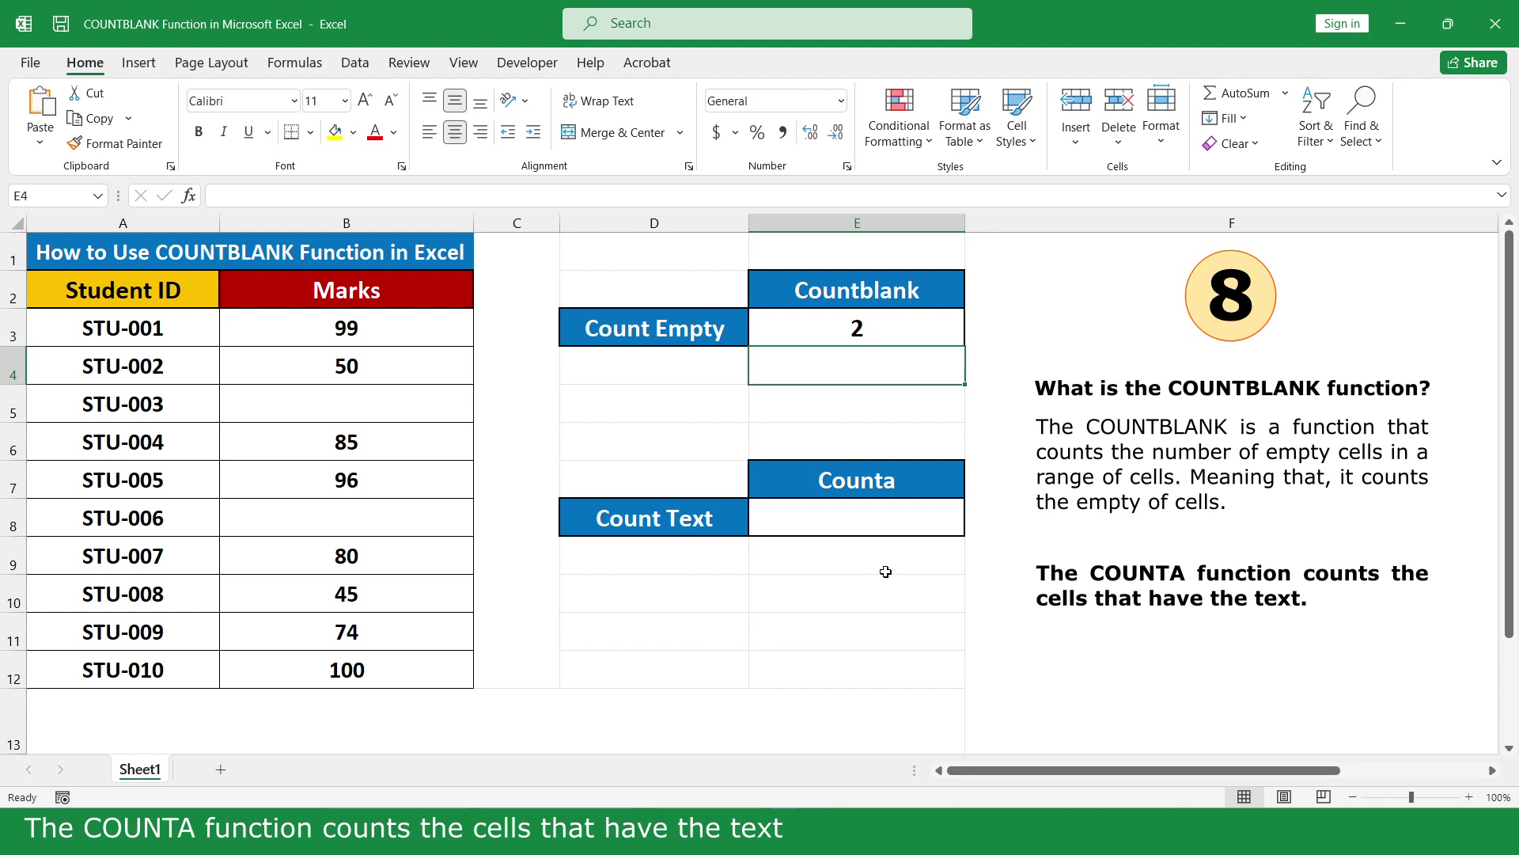
Enter =COUNTA(B3:B12) in Count Text cell E8 to count the non-empty Marks
click(924, 518)
text(=coun)
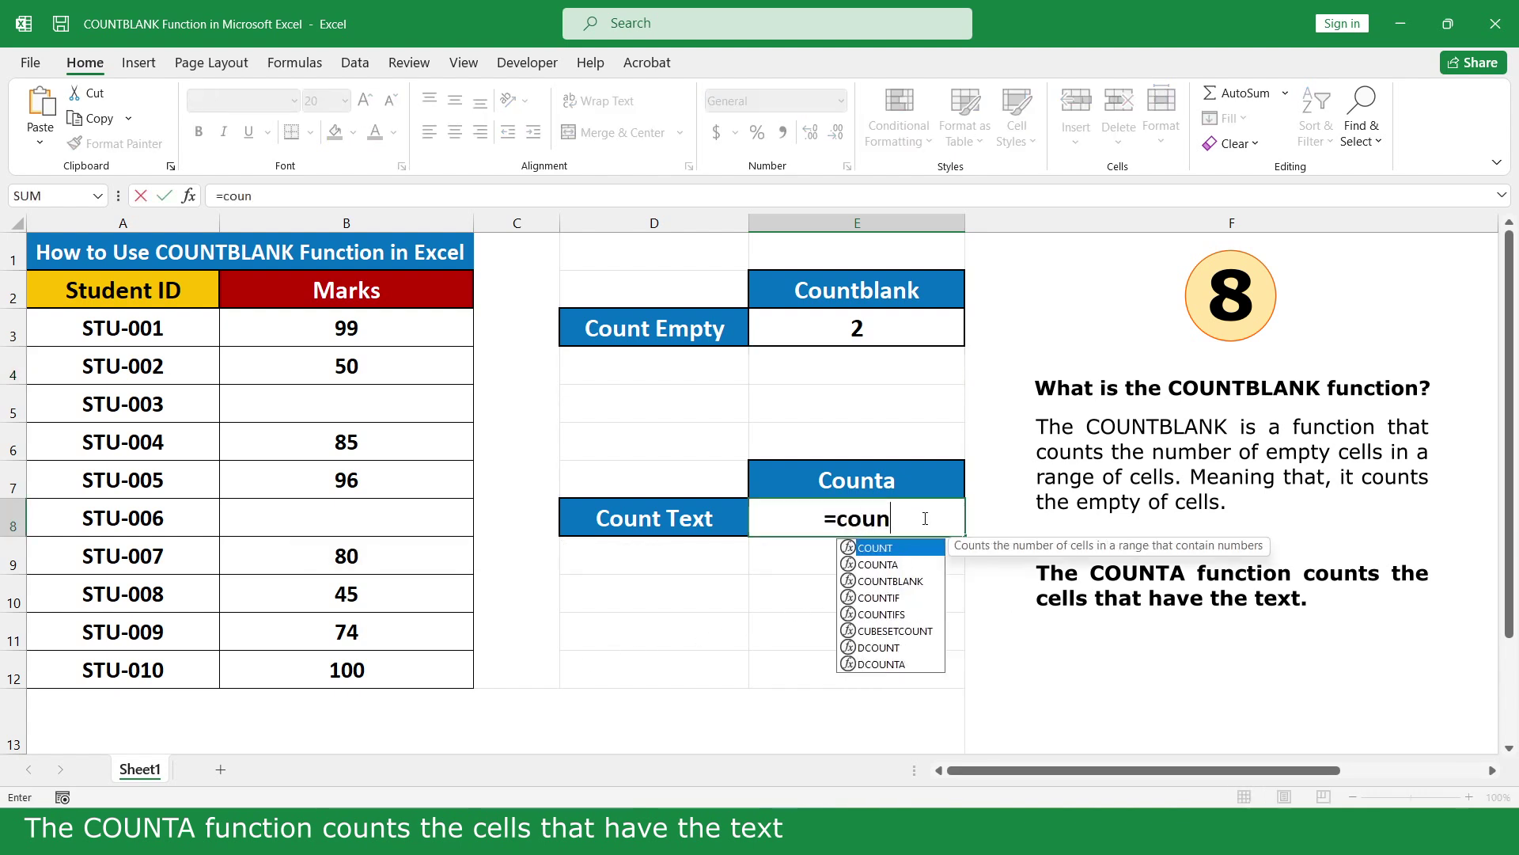
double_click(910, 562)
drag(388, 328, 384, 670)
text())
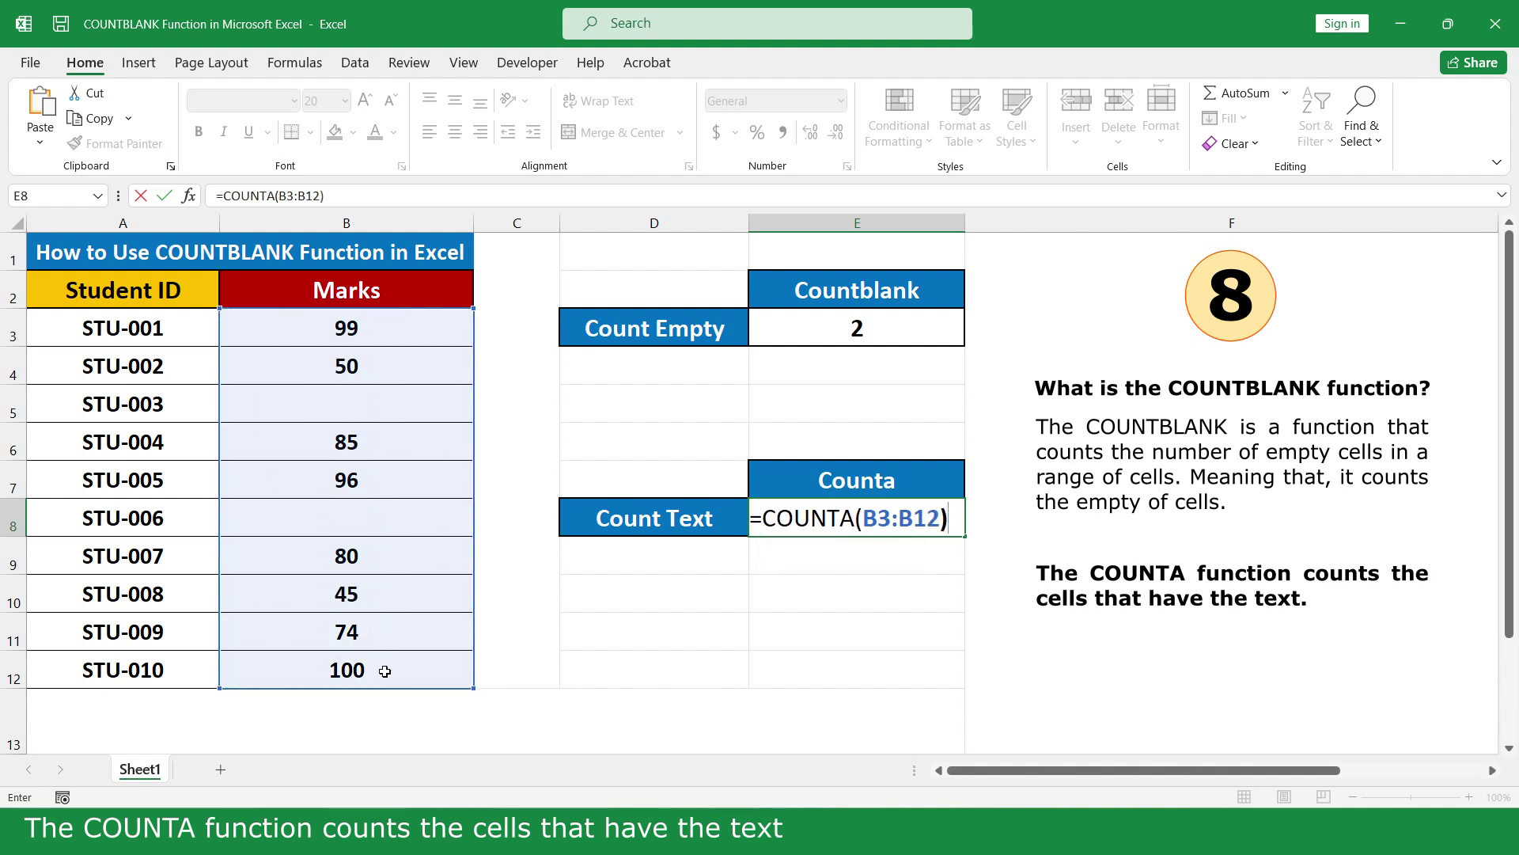
key(Return)
Fill the blank Marks cells with A in B5 and @ in B8
click(392, 405)
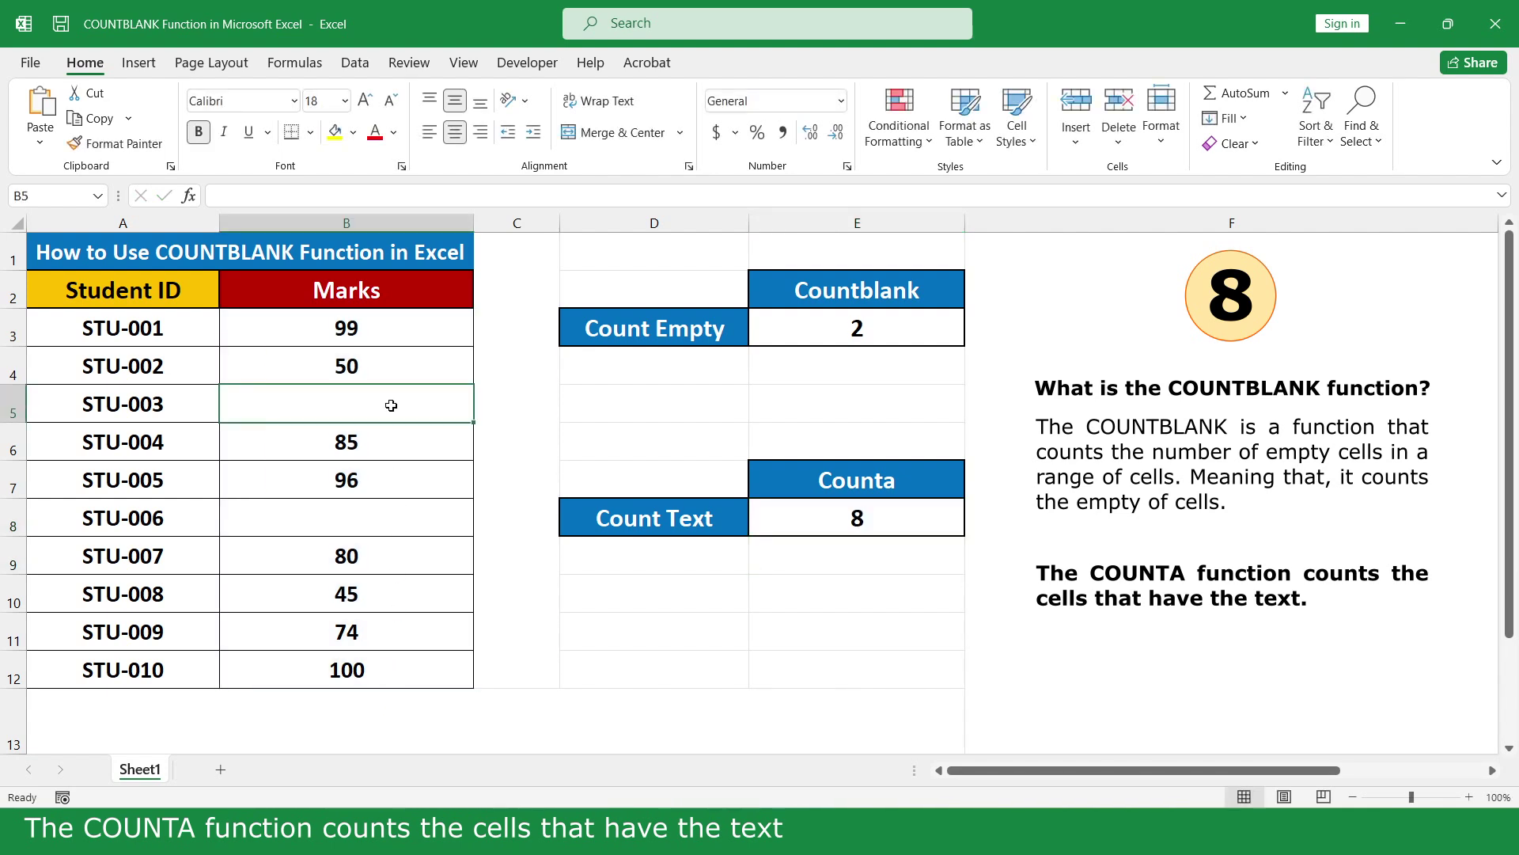
text(A)
key(Return)
click(386, 516)
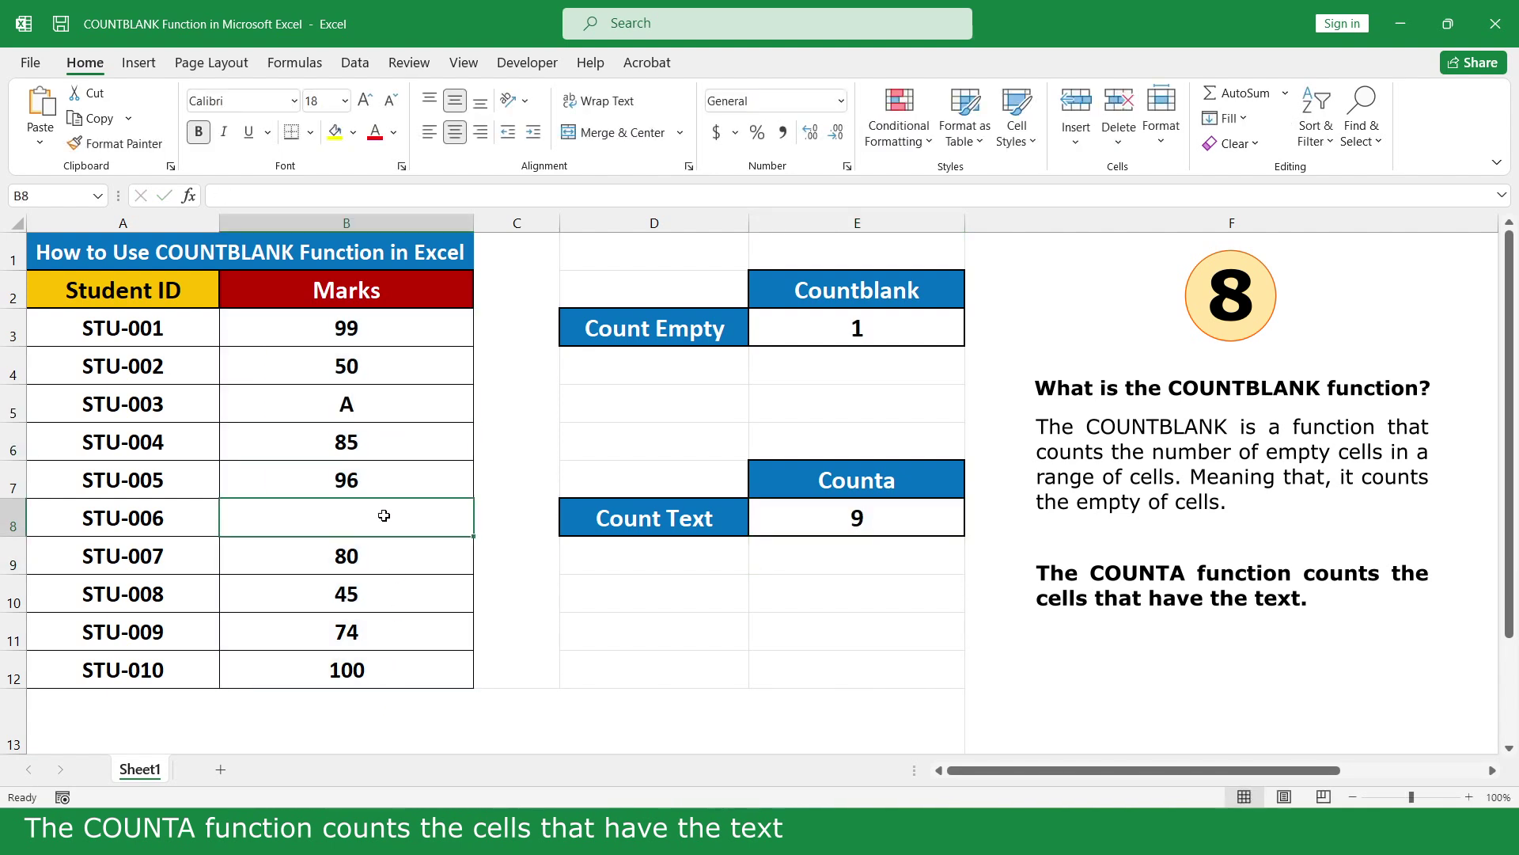
text(@)
key(Return)
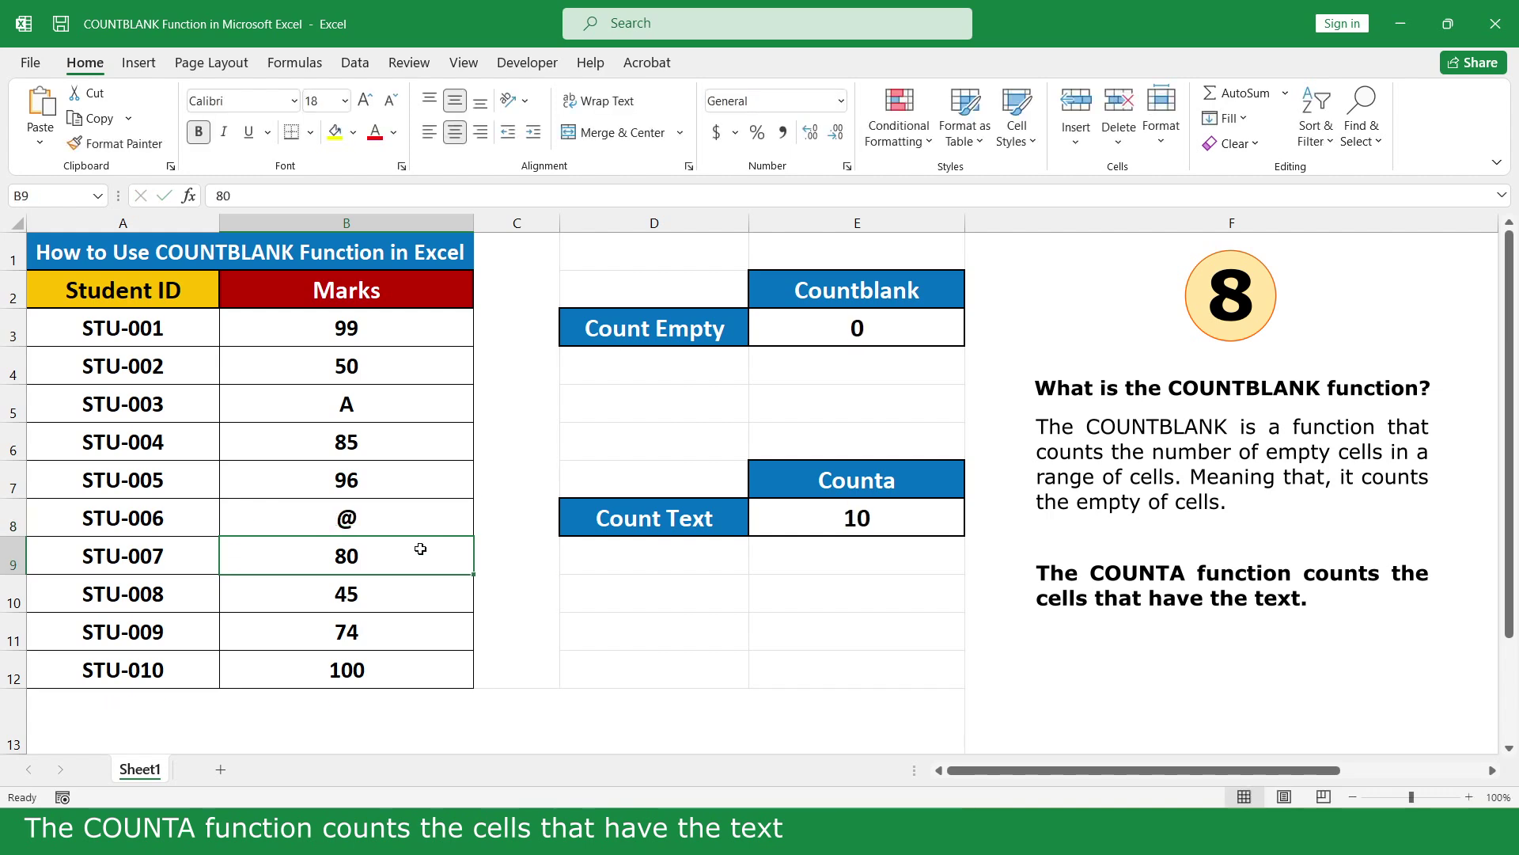
click(993, 708)
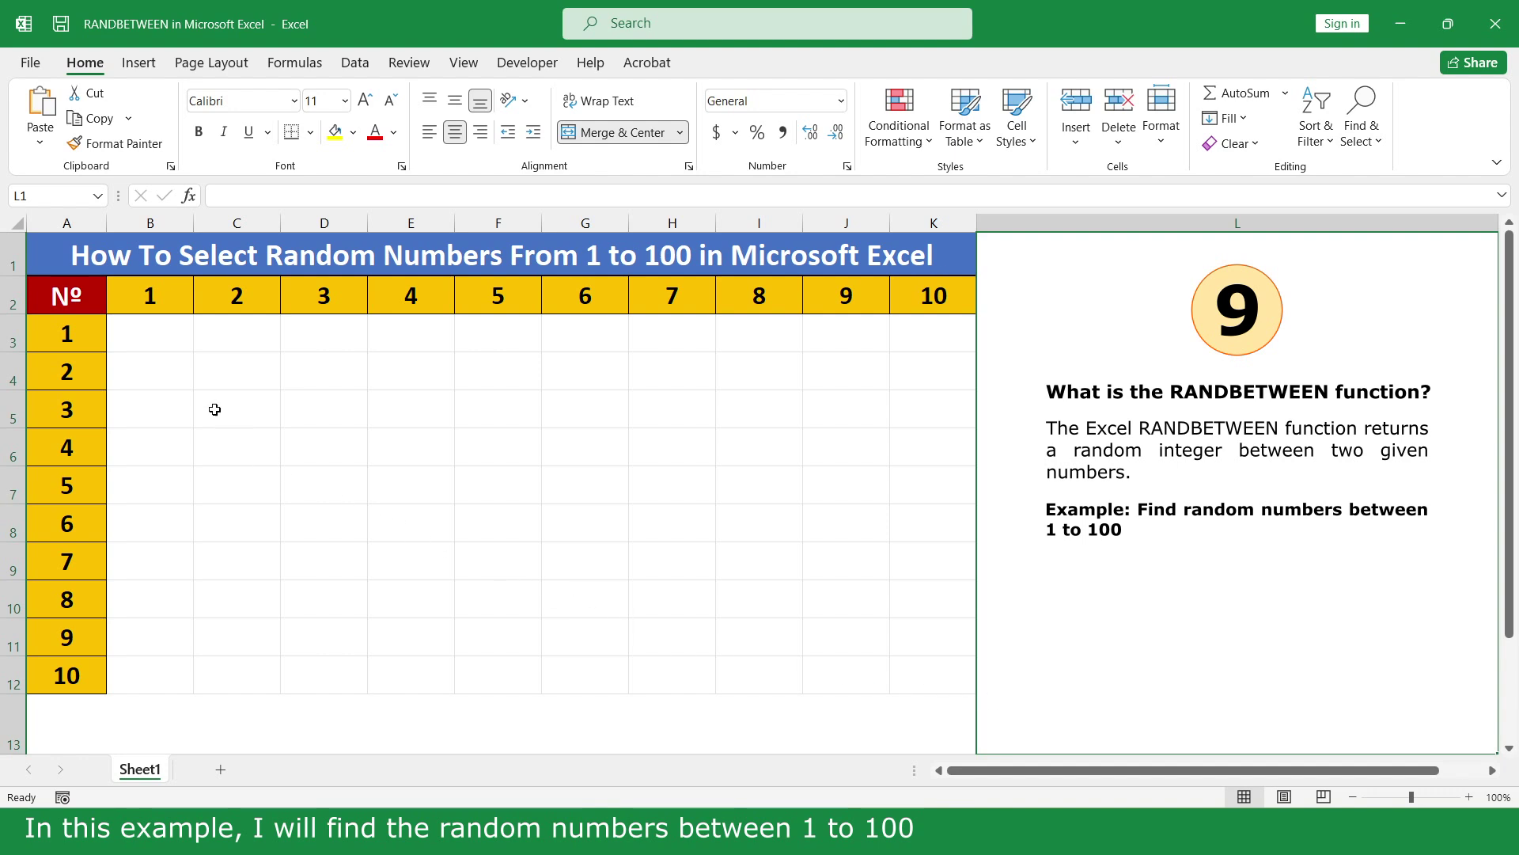
Enter =RANDBETWEEN(1,100) in cell B3
click(181, 334)
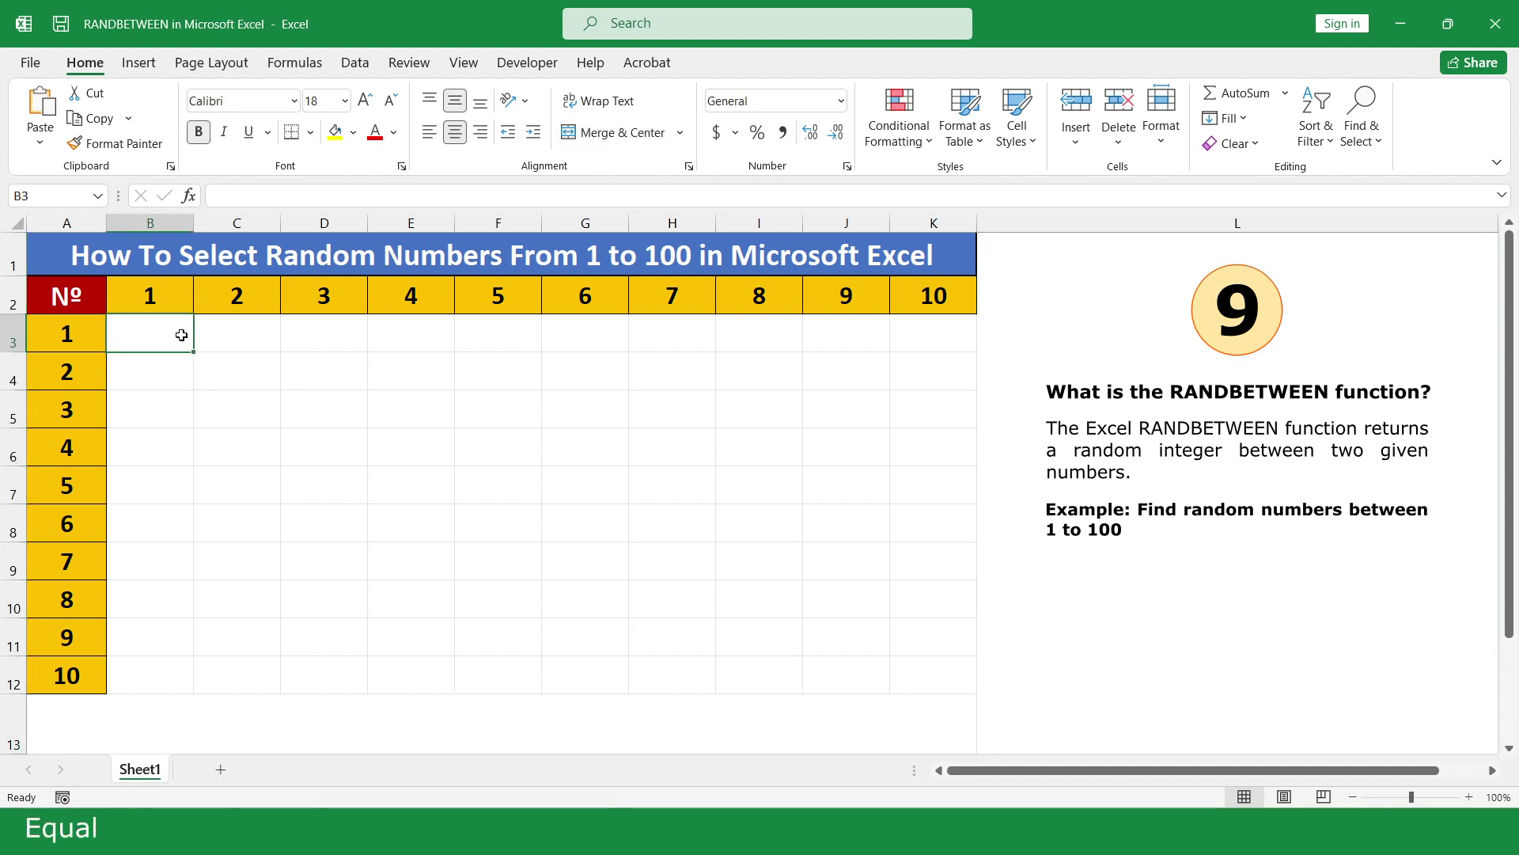
text(=ran)
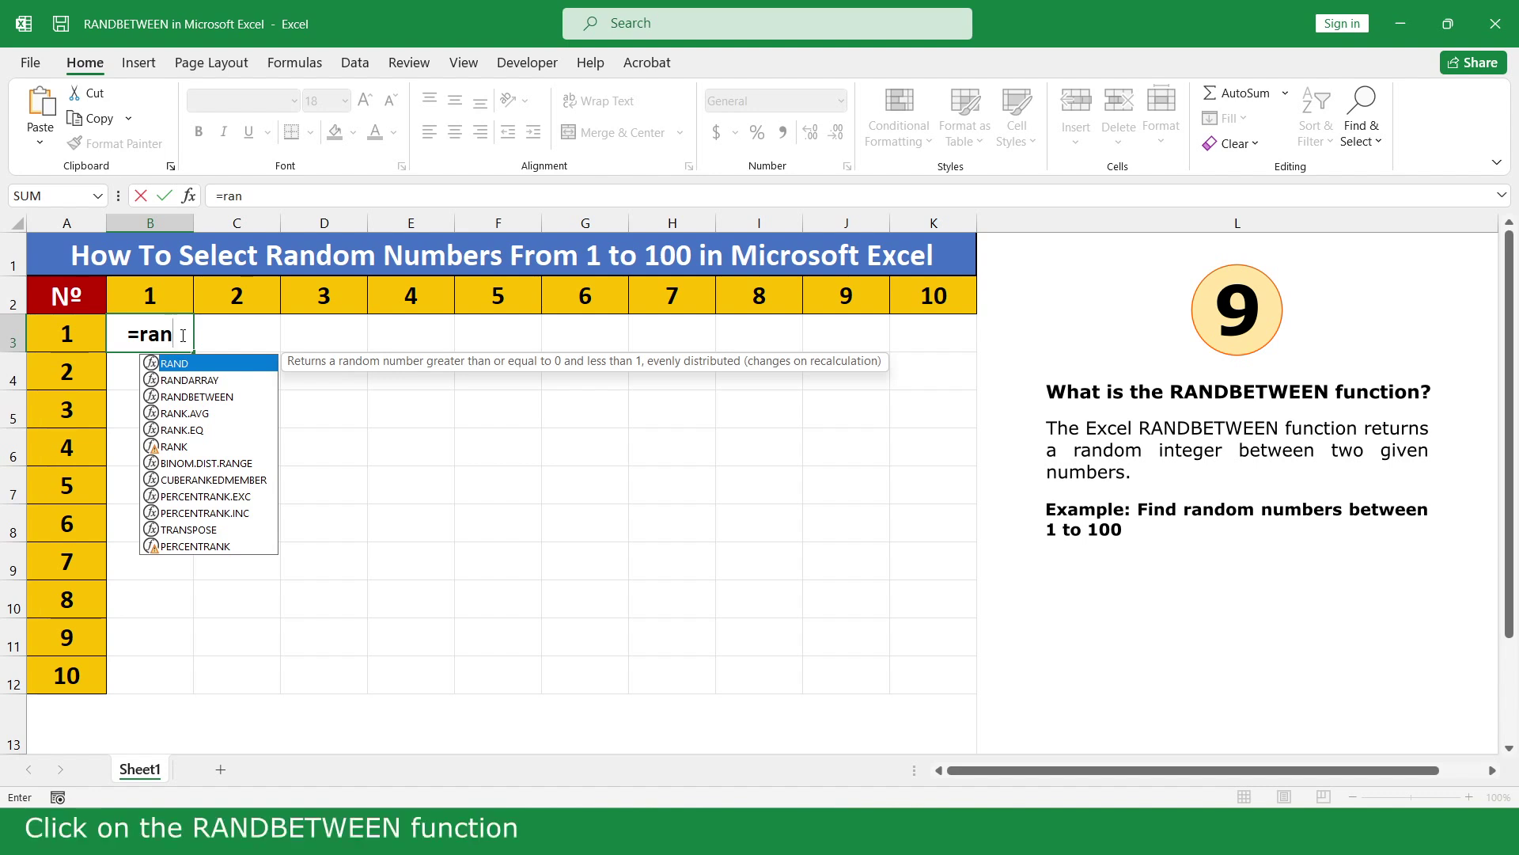
double_click(238, 397)
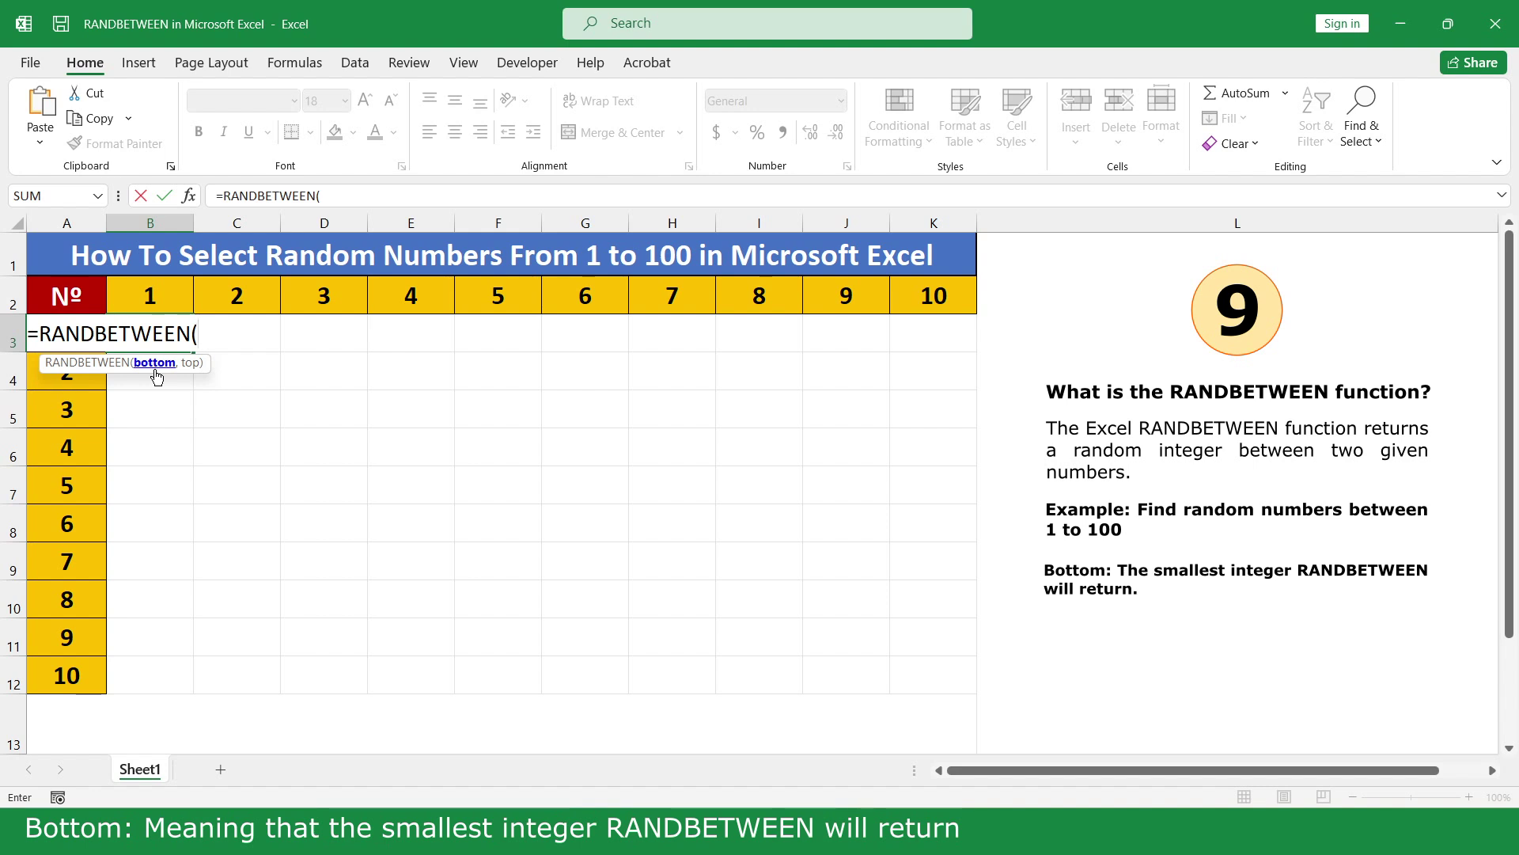
text(,)
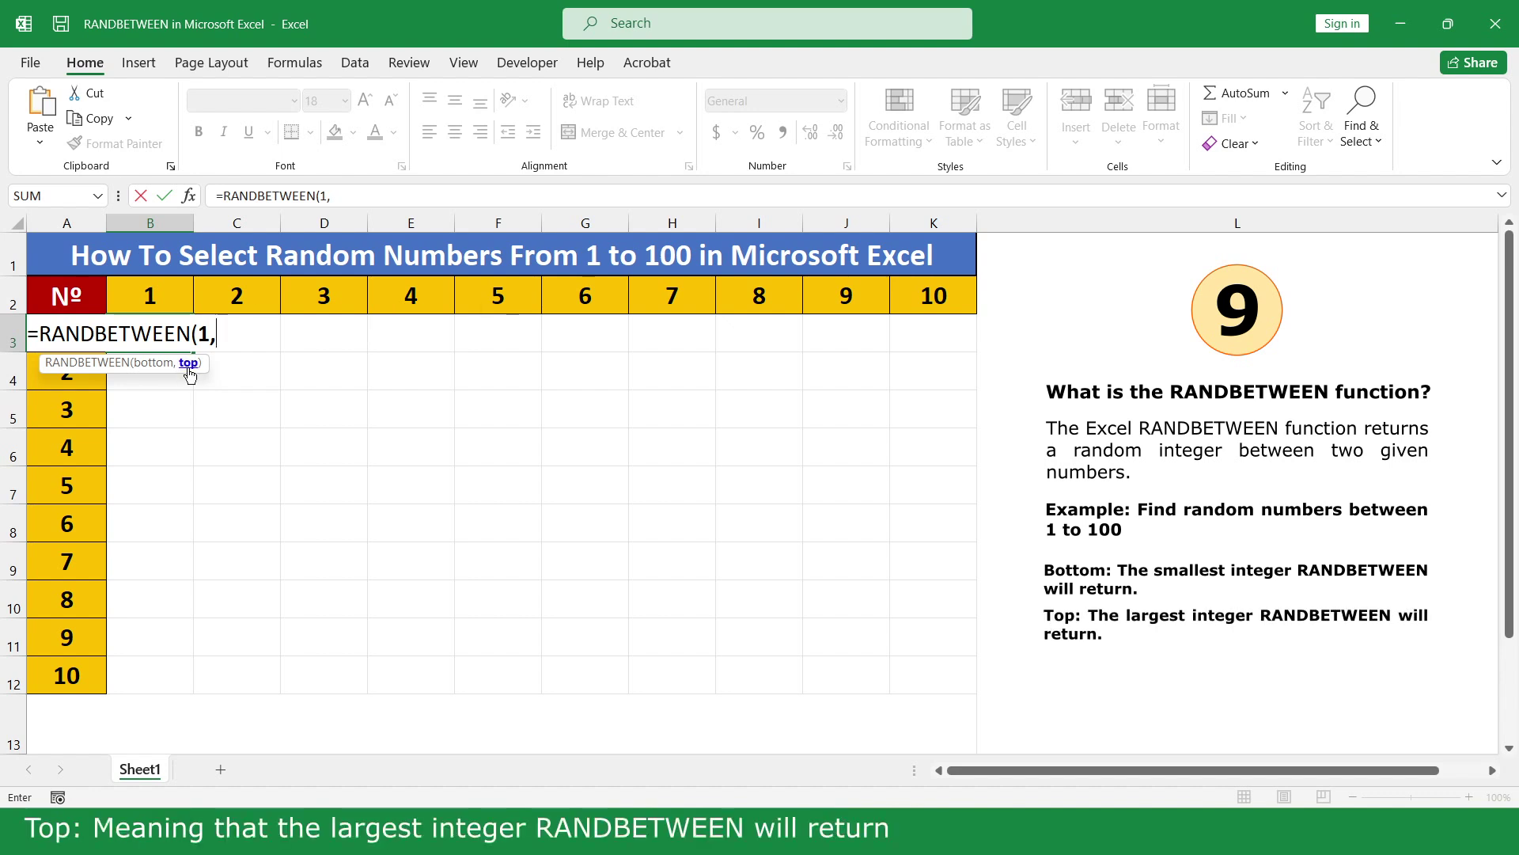
text(100)
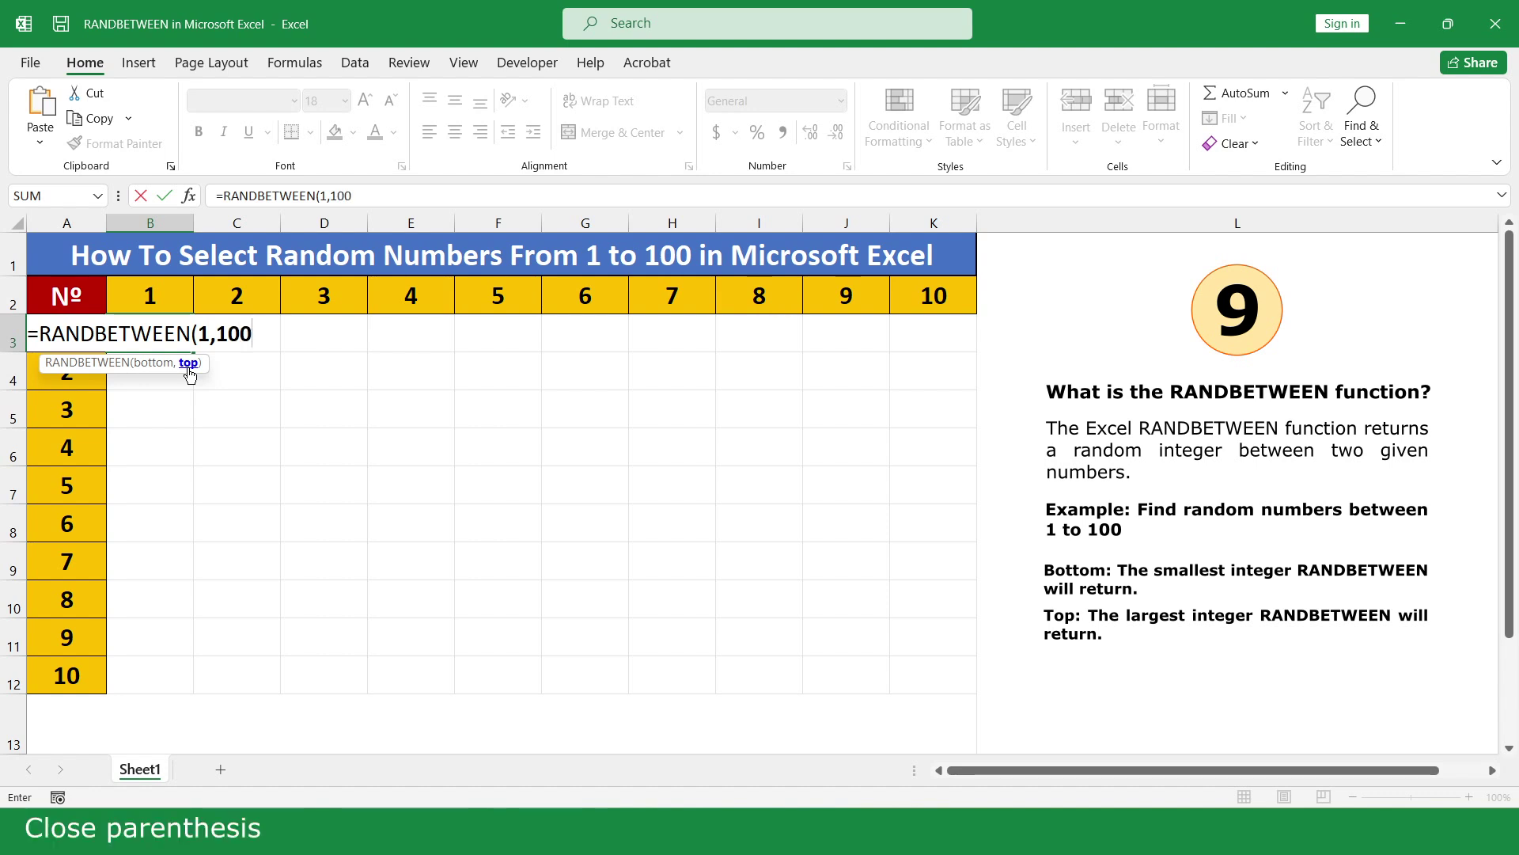
text())
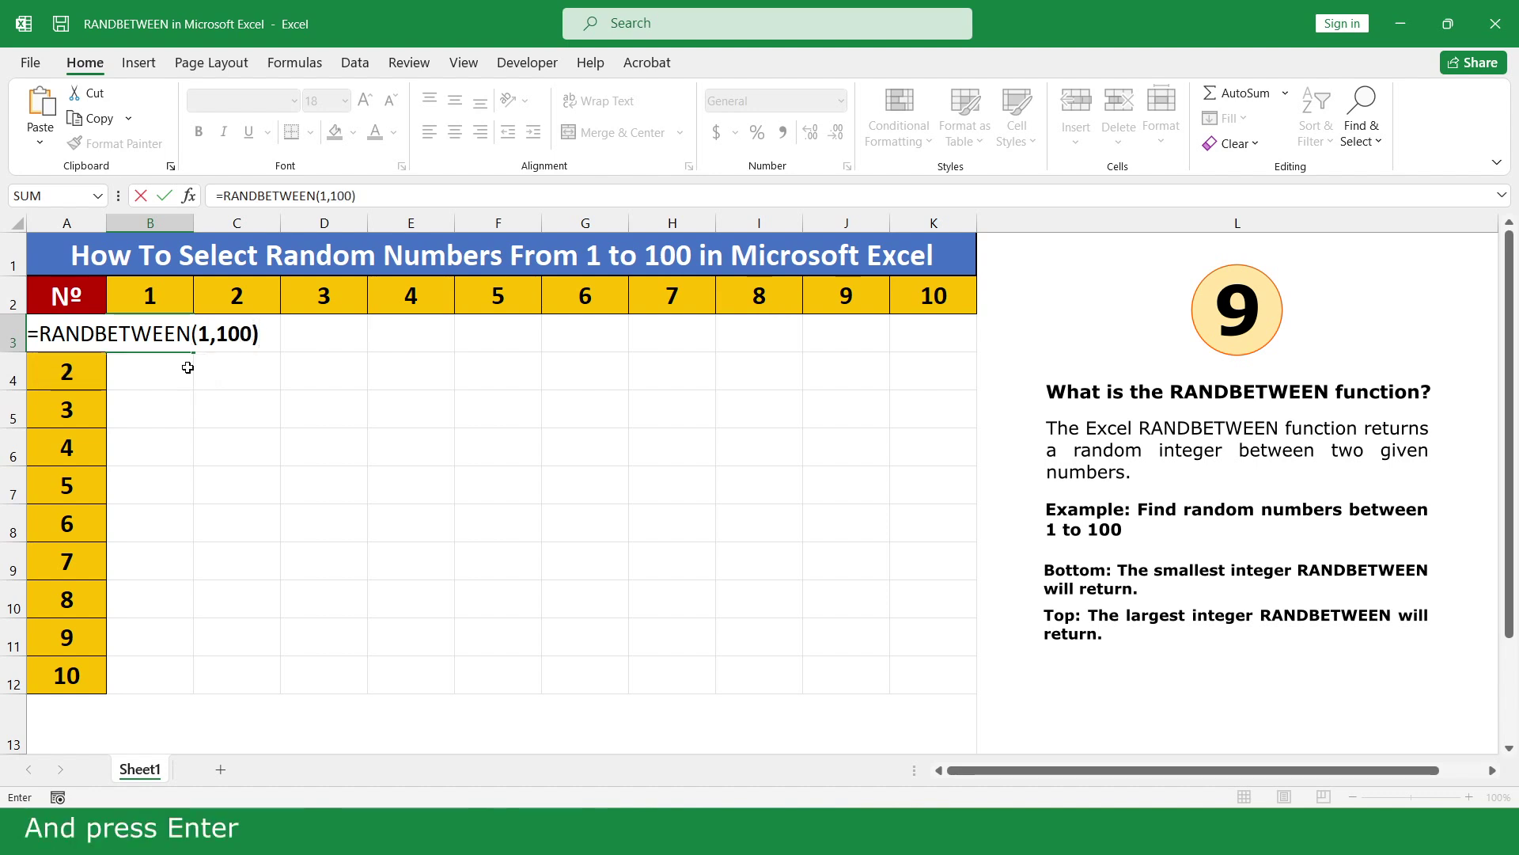
key(Return)
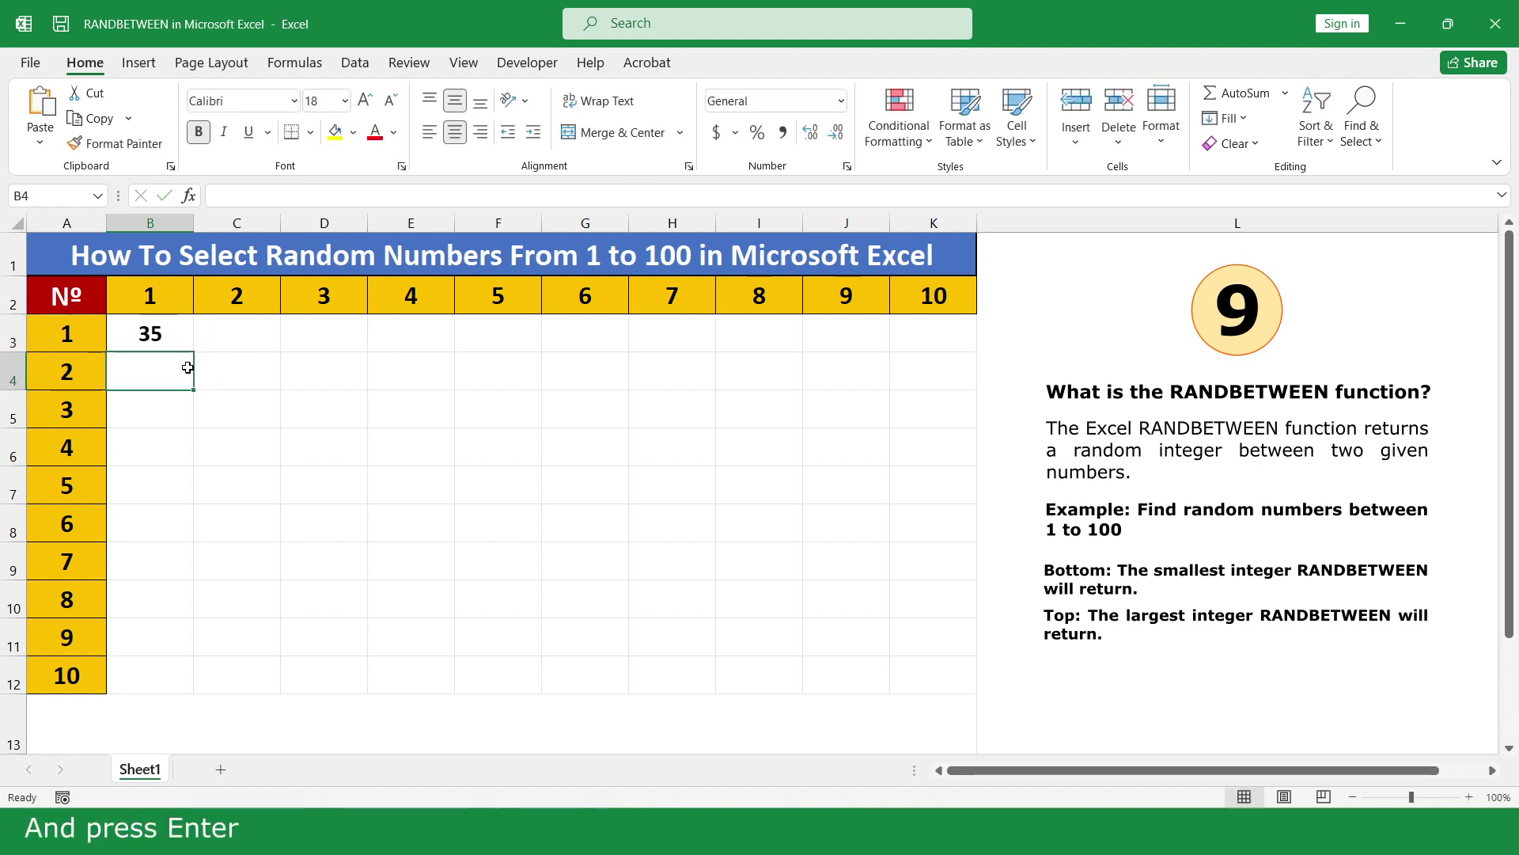
Fill the random formula across B3:K12 and regenerate the numbers by re-entering K12
click(181, 338)
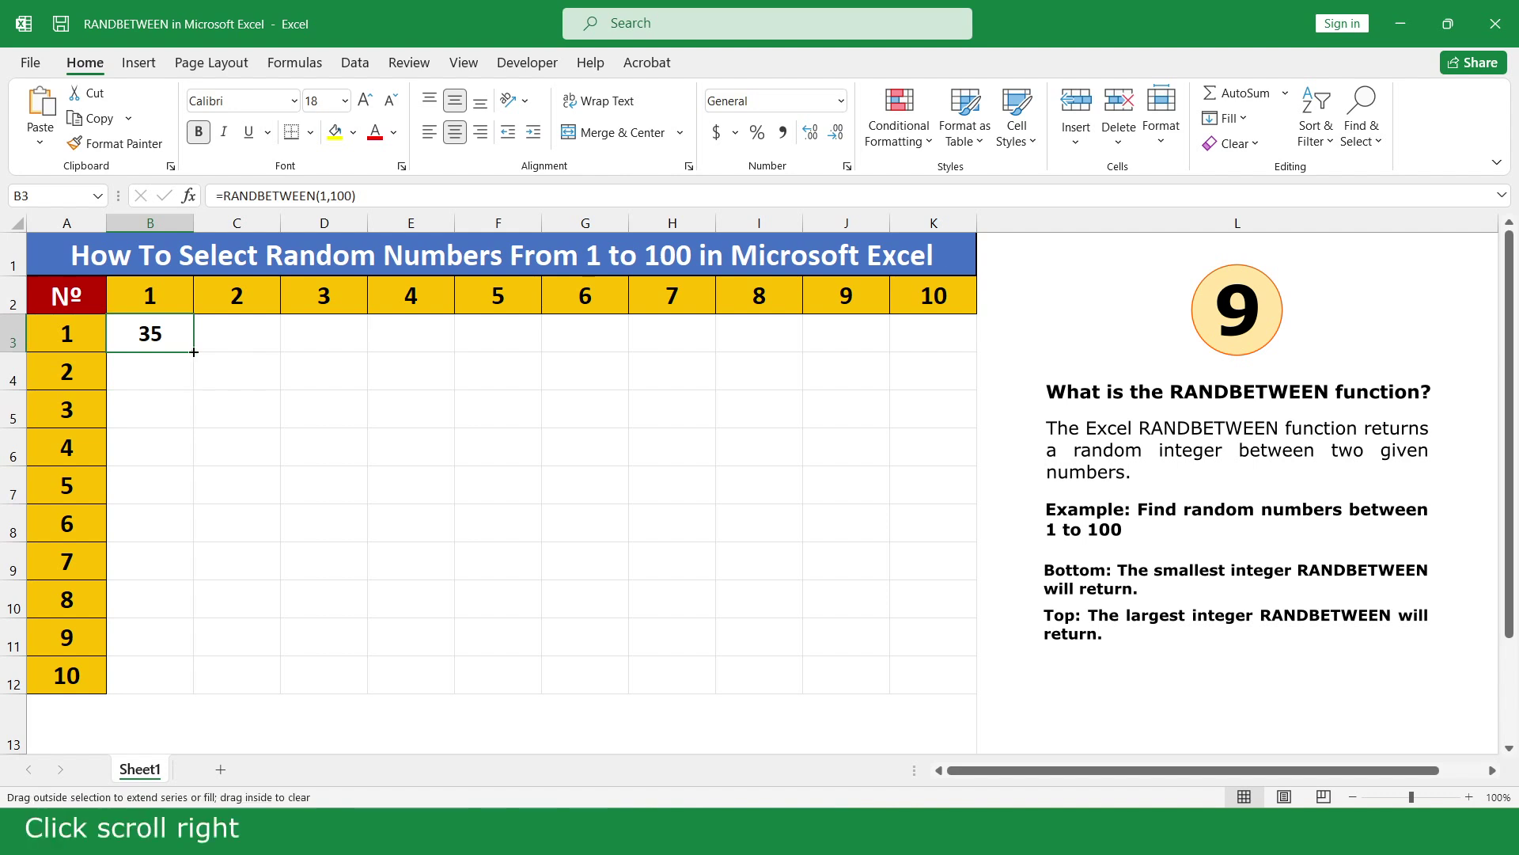
drag(194, 351, 964, 677)
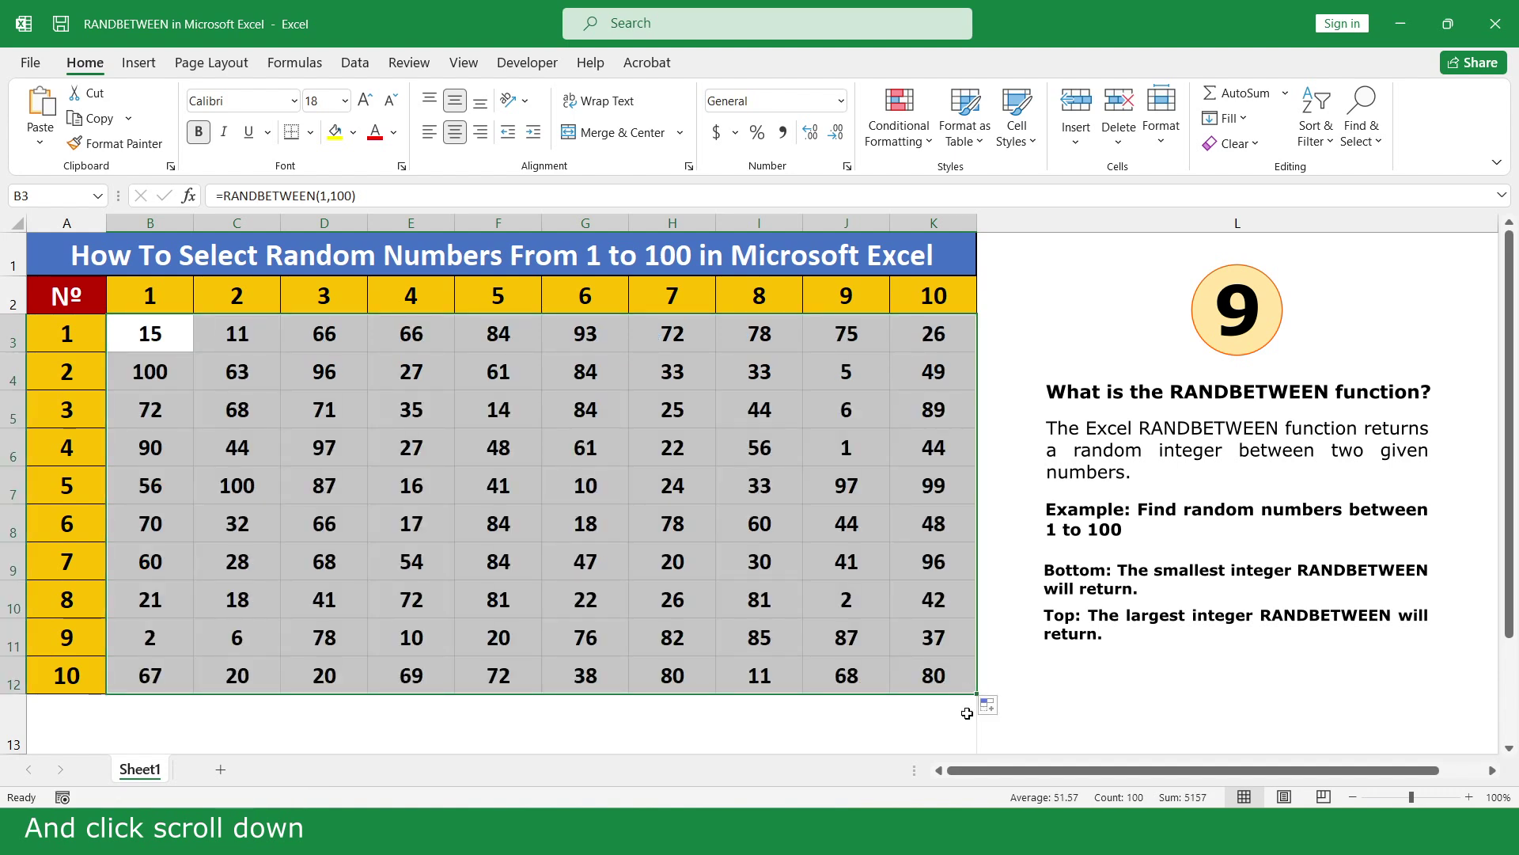
click(992, 726)
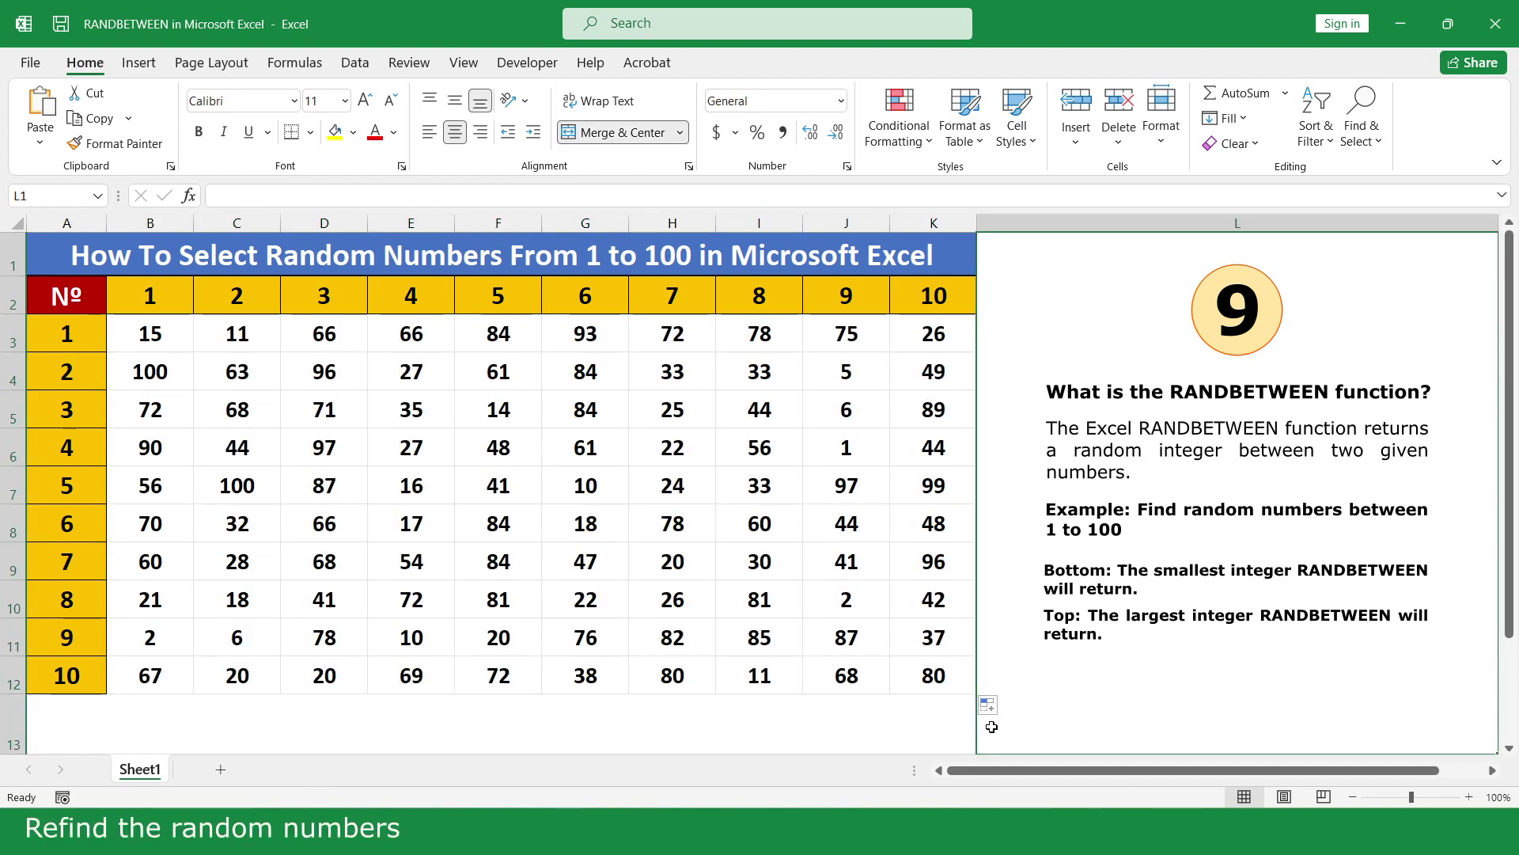
double_click(964, 676)
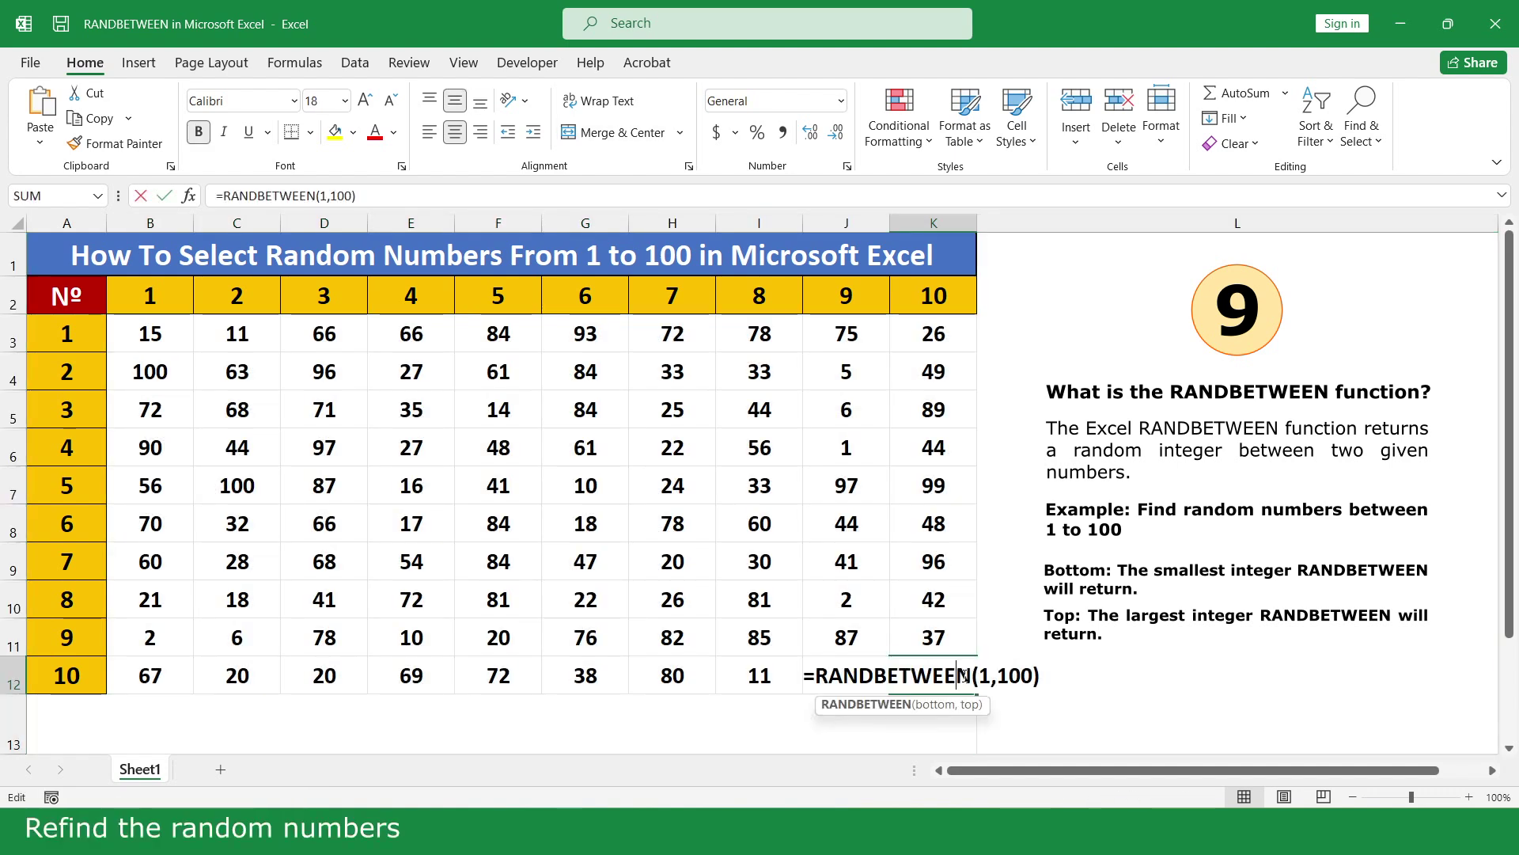
key(Return)
click(1005, 718)
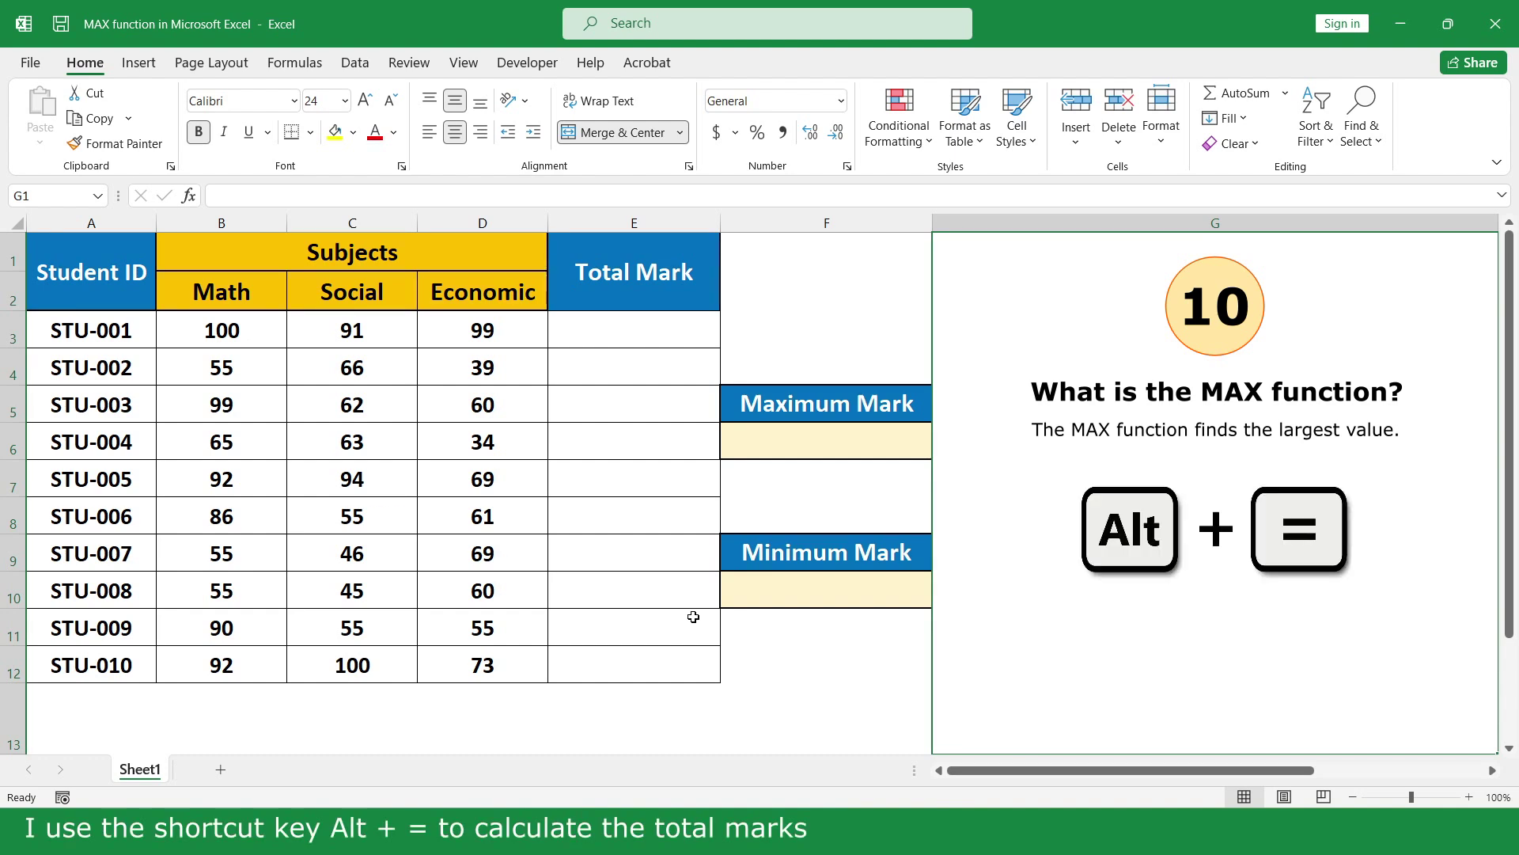
AutoSum each student's Math, Social and Economic marks from B3:E12 into Total Mark column E
drag(252, 330, 672, 664)
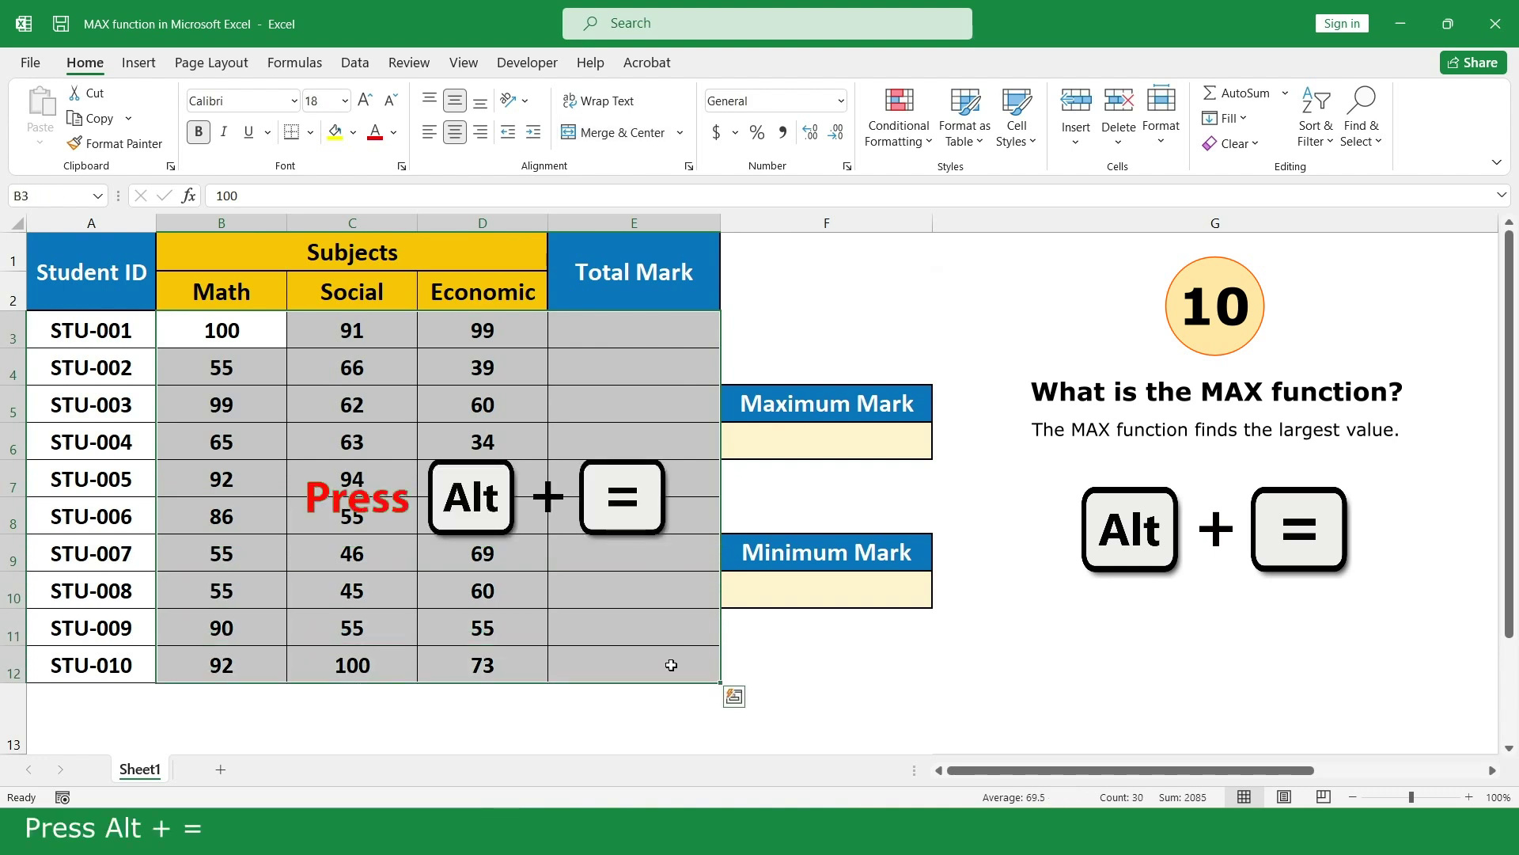
key(alt+equal)
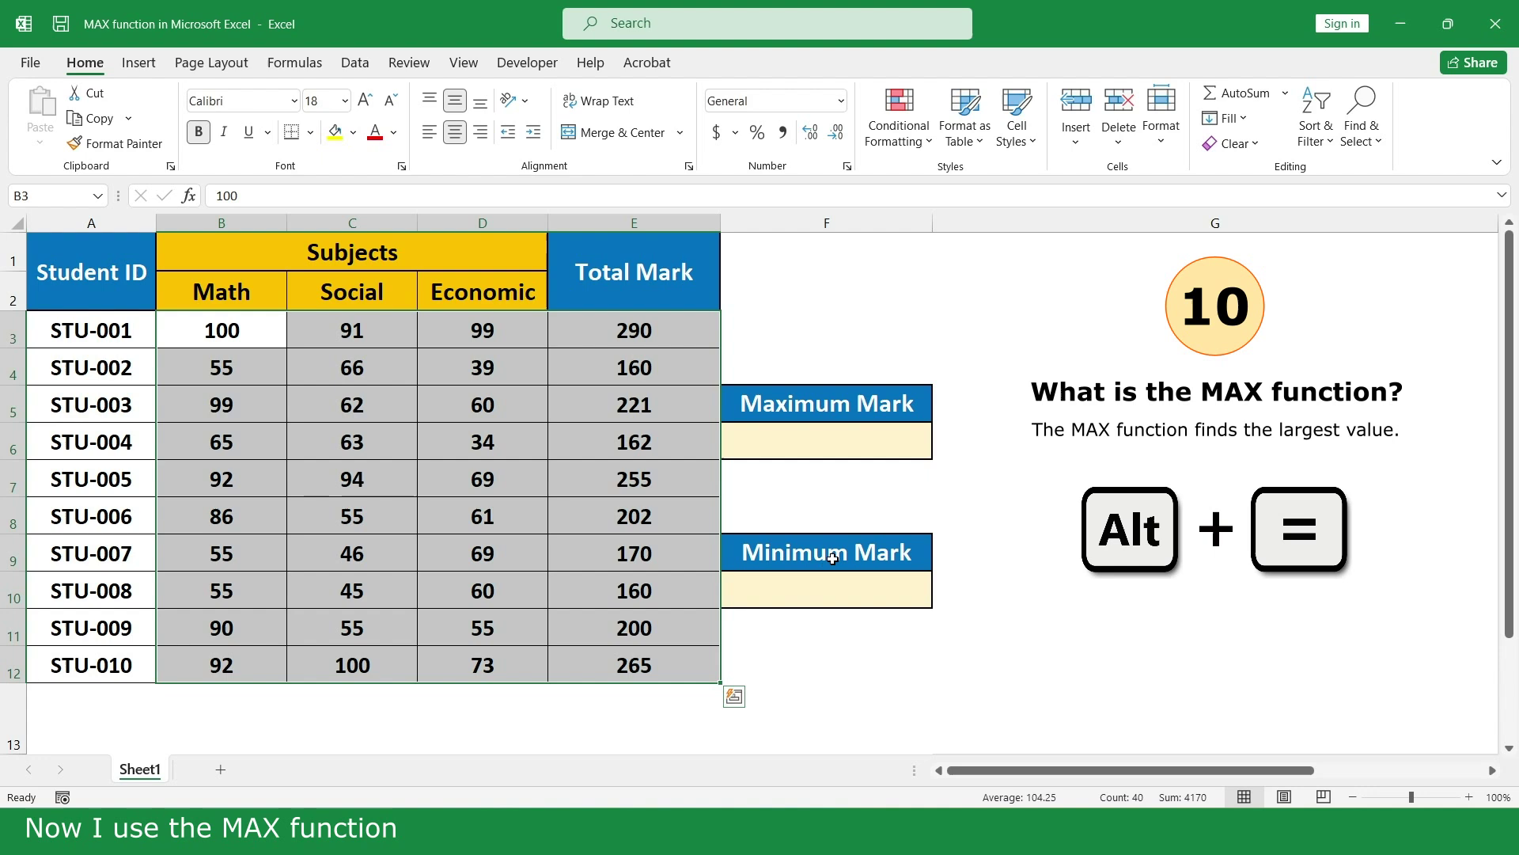
Enter =MAX(E3:E12) in Maximum Mark cell F6, showing 290
click(899, 441)
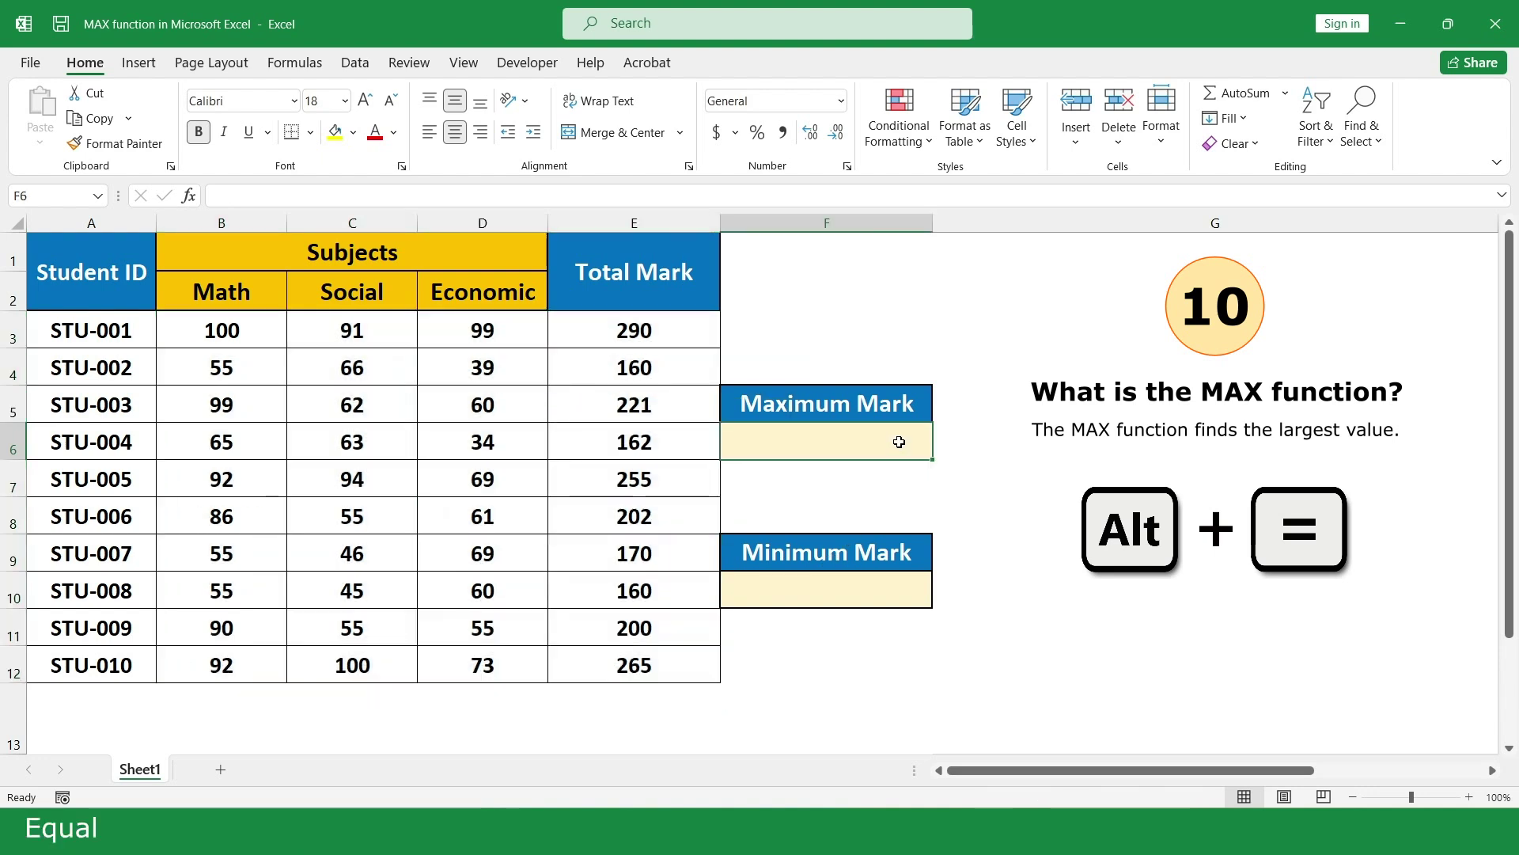
text(=ma)
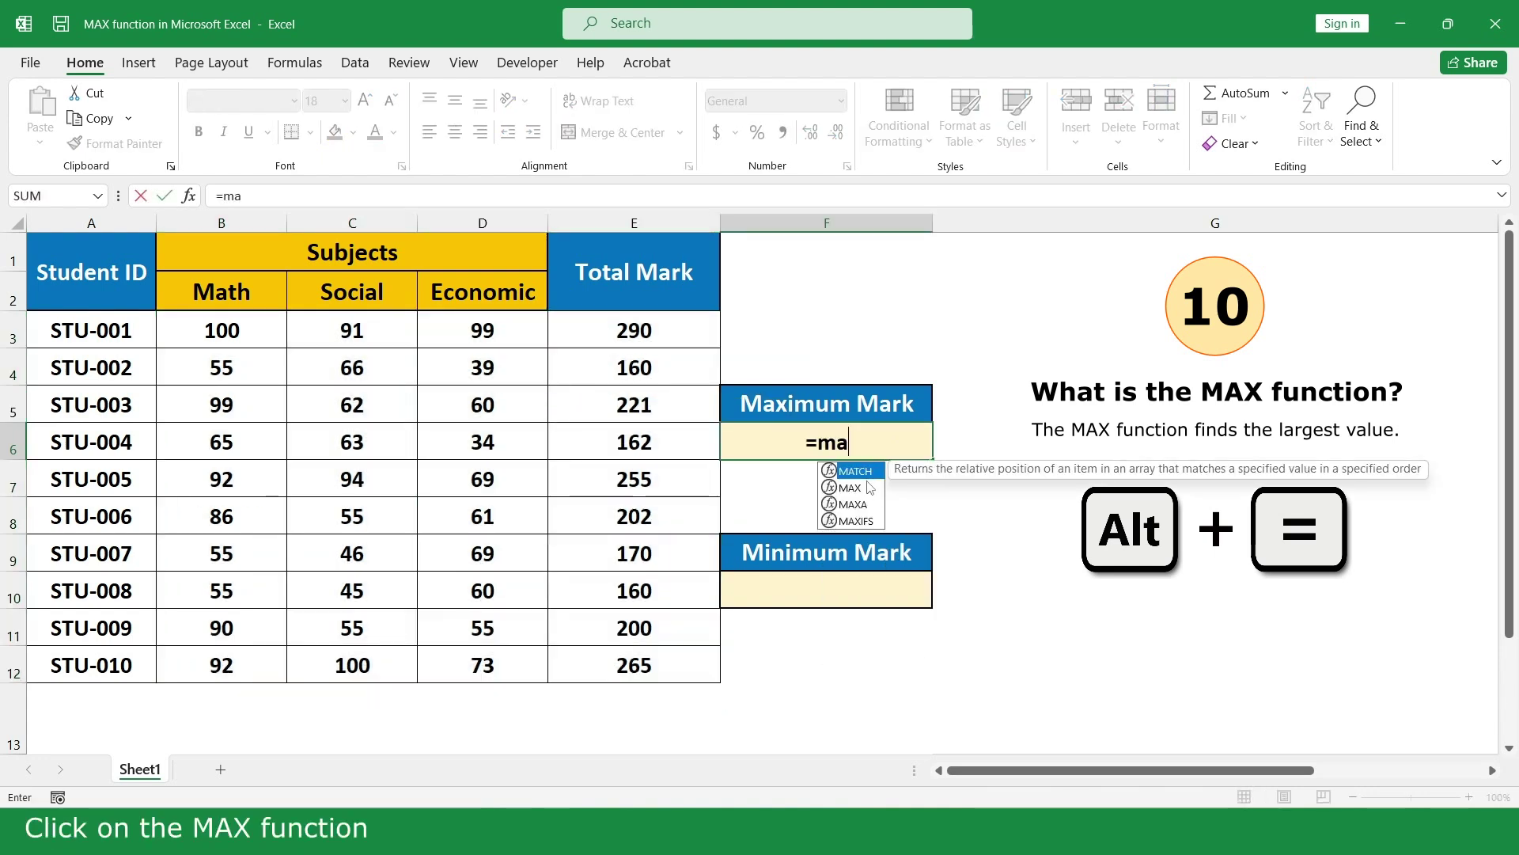
double_click(850, 488)
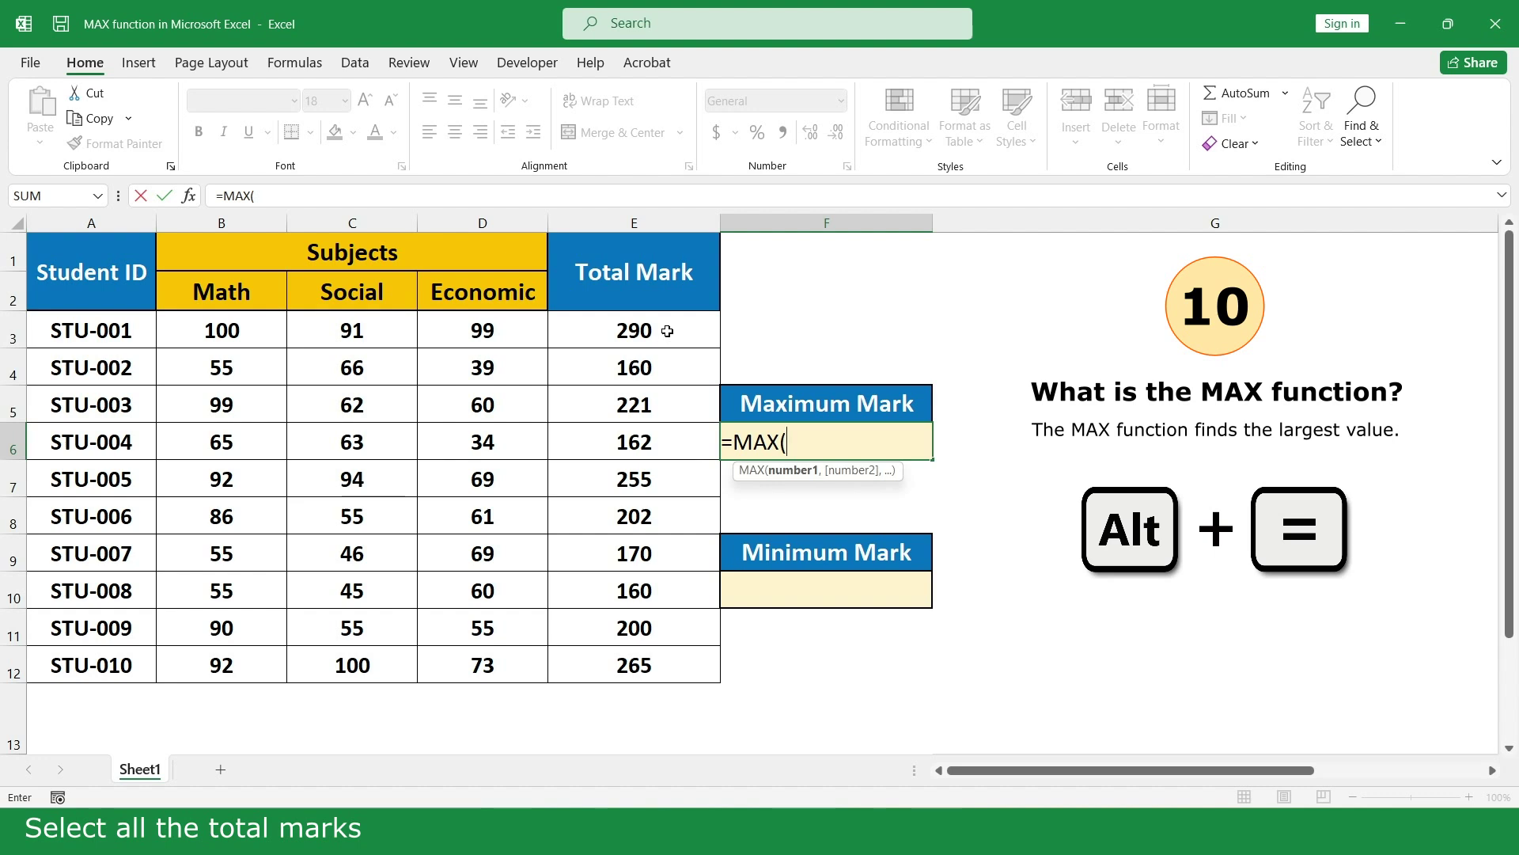
drag(668, 330, 667, 664)
text())
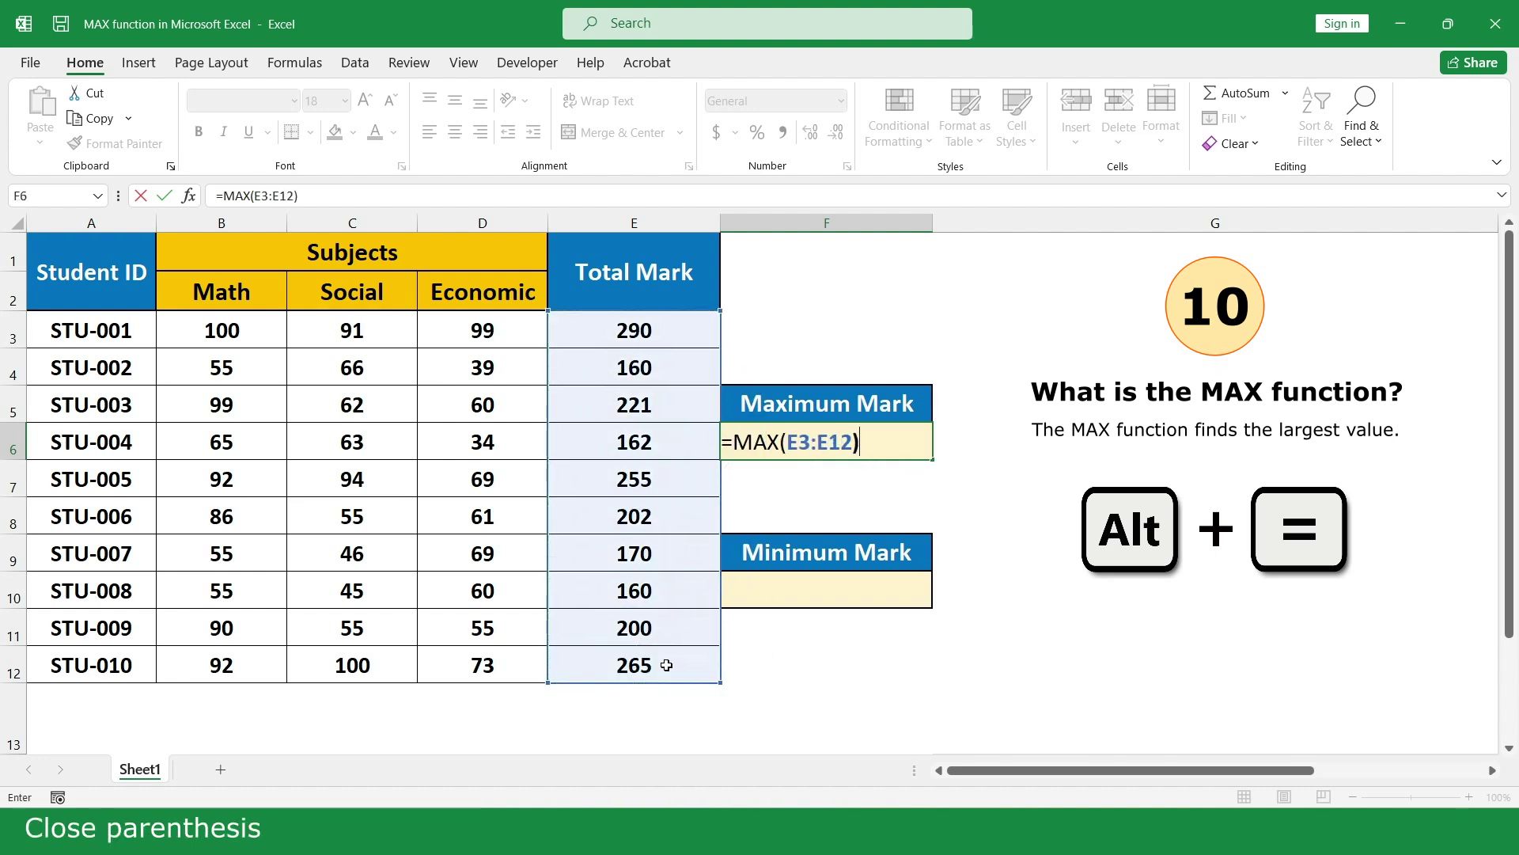
key(Return)
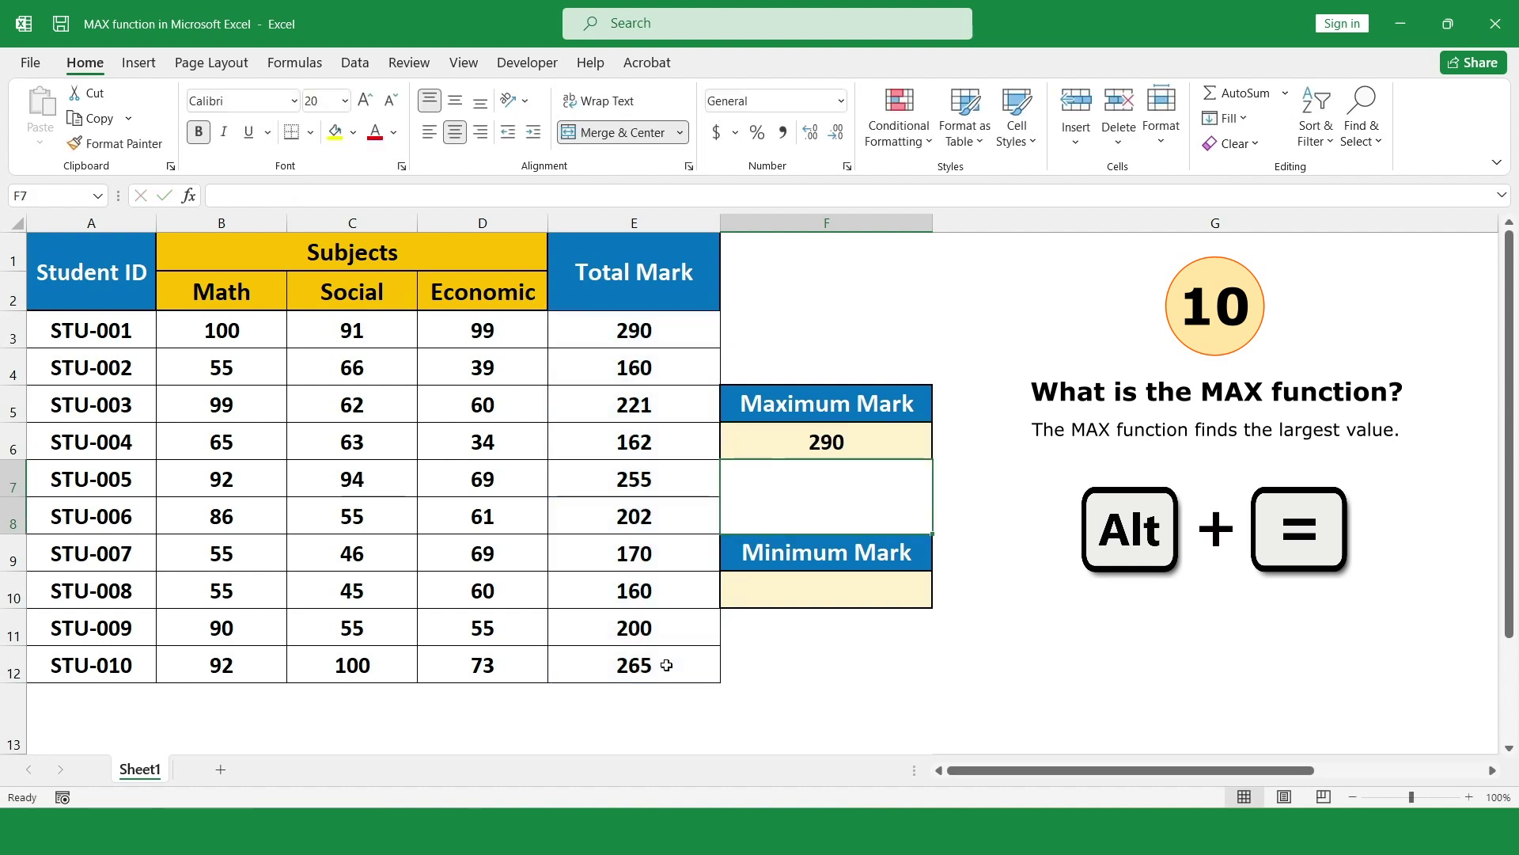